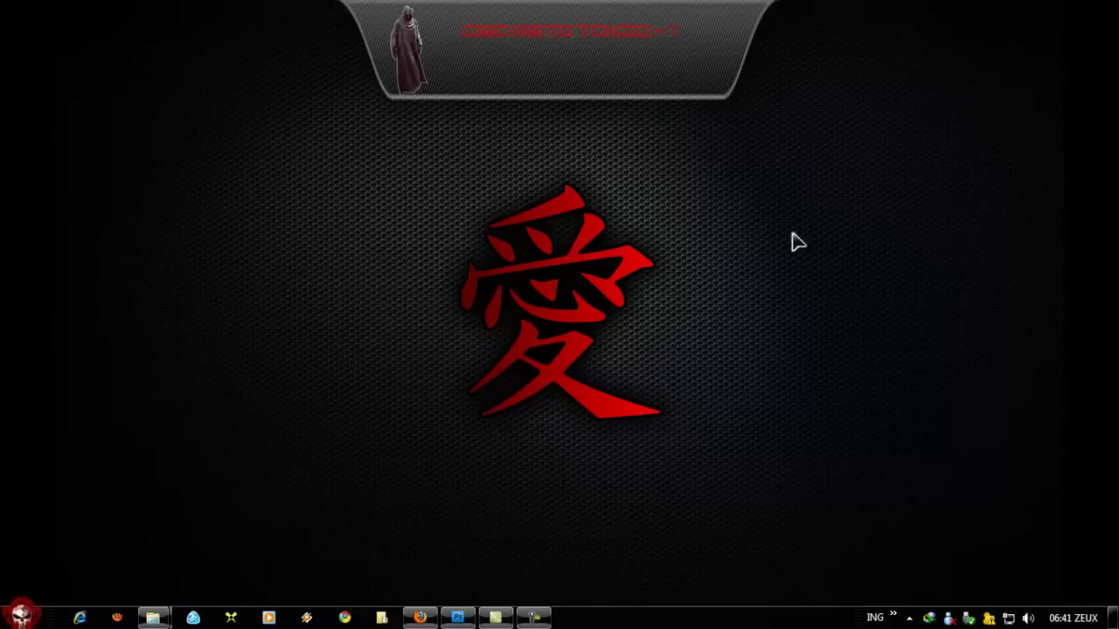
- Switch to Photoshop and add a new layer named play above the track layer in SONI.psd
left_click(457, 618)
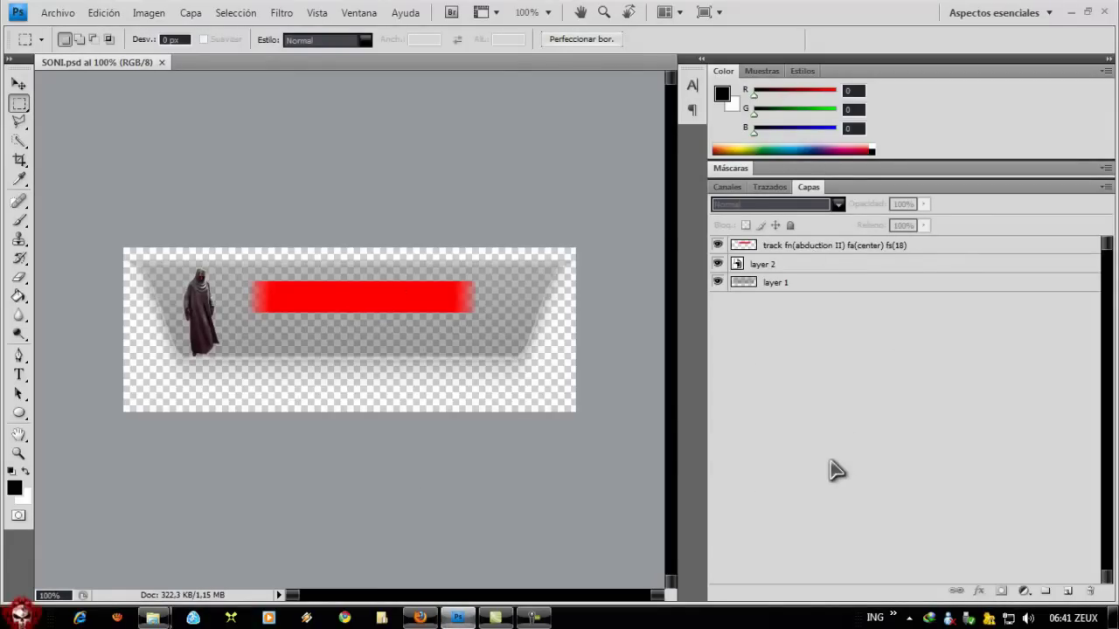
left_click(1066, 595)
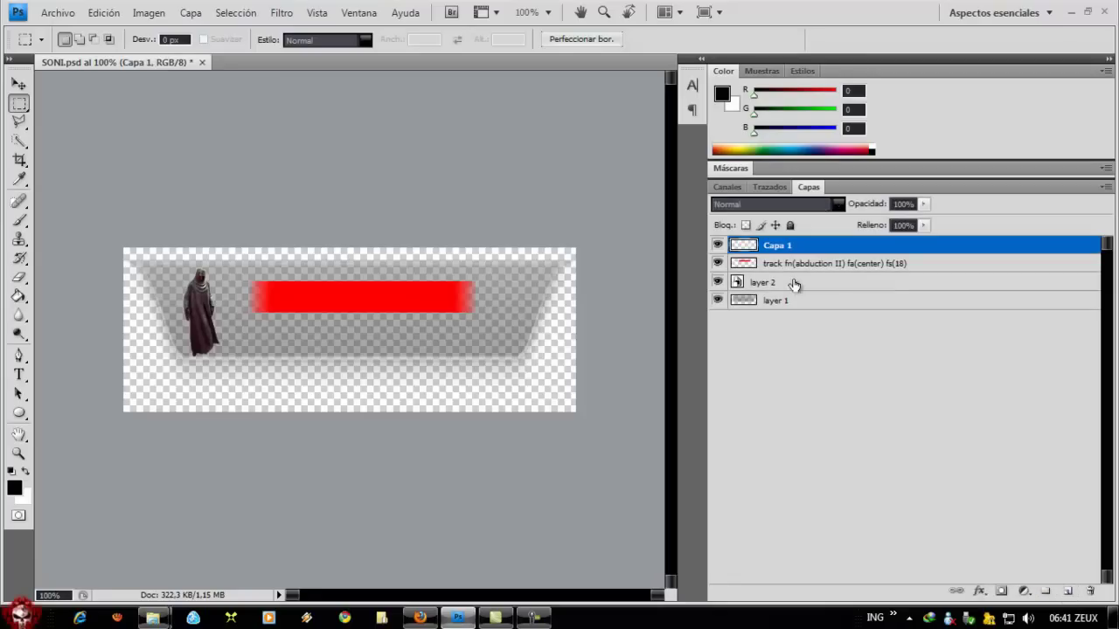
double_click(774, 247)
type("palay")
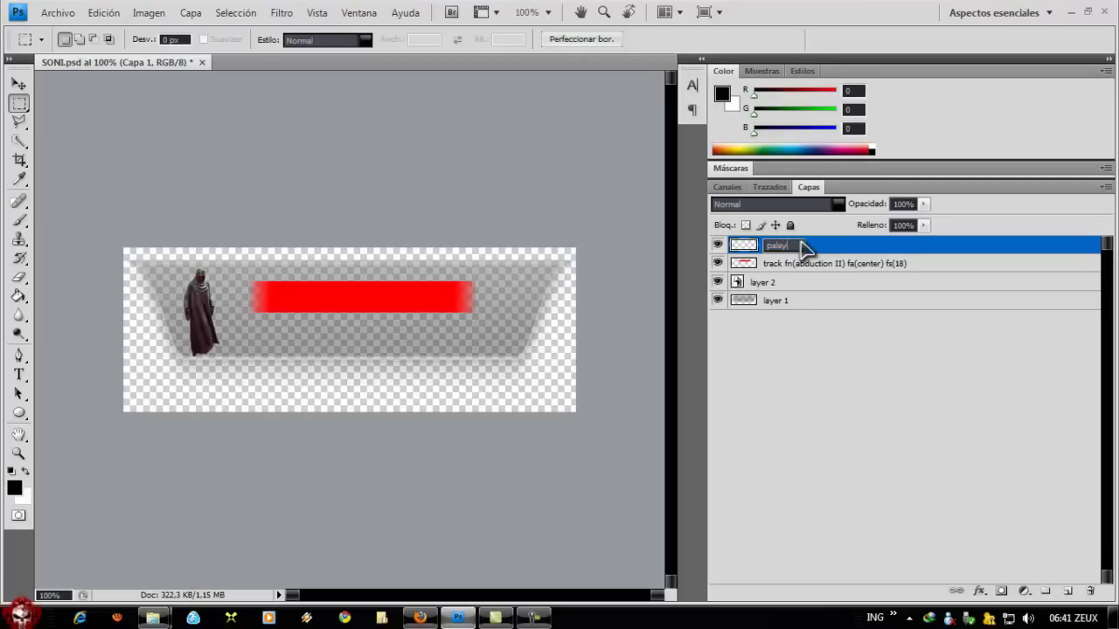
type("play")
left_click(839, 389)
left_click(772, 248)
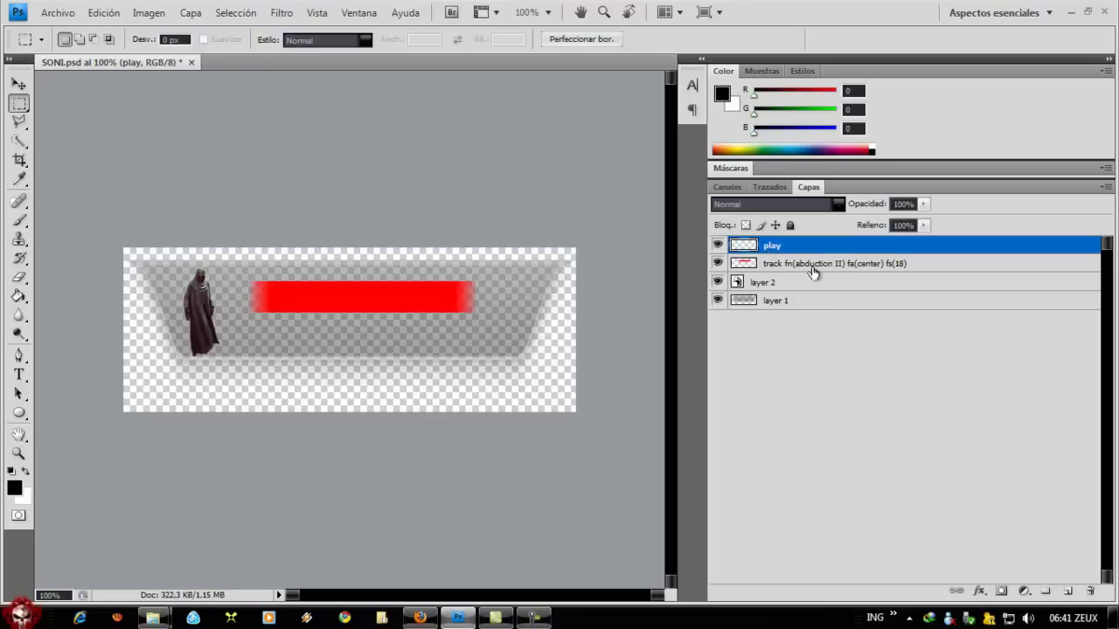
- Place the play button image 02 from the botones folder on the desktop into the document
left_click(58, 12)
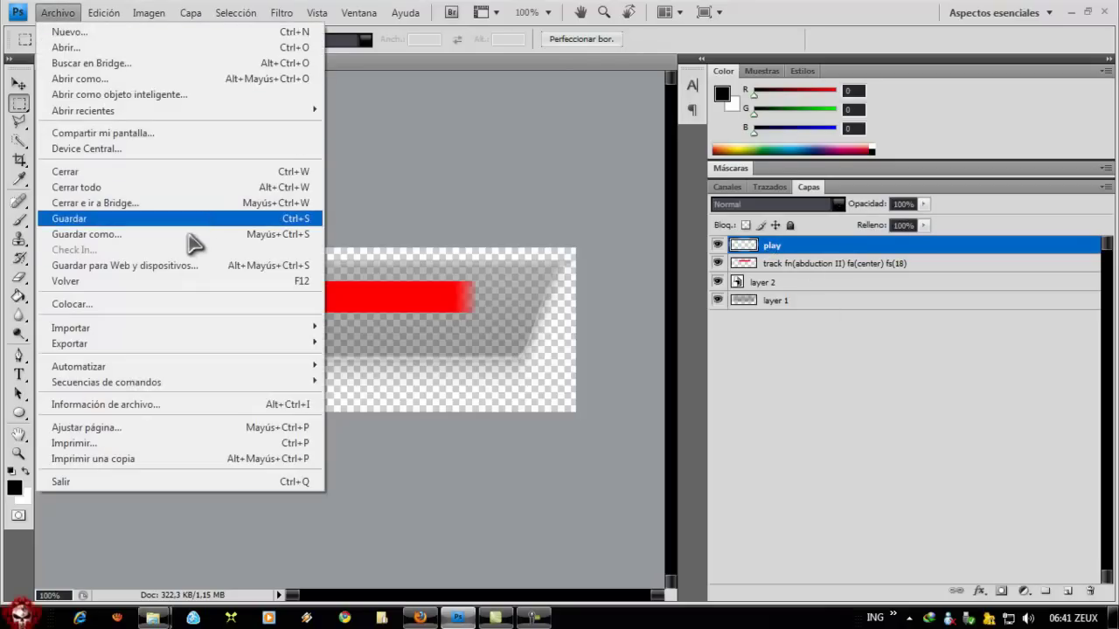
left_click(151, 306)
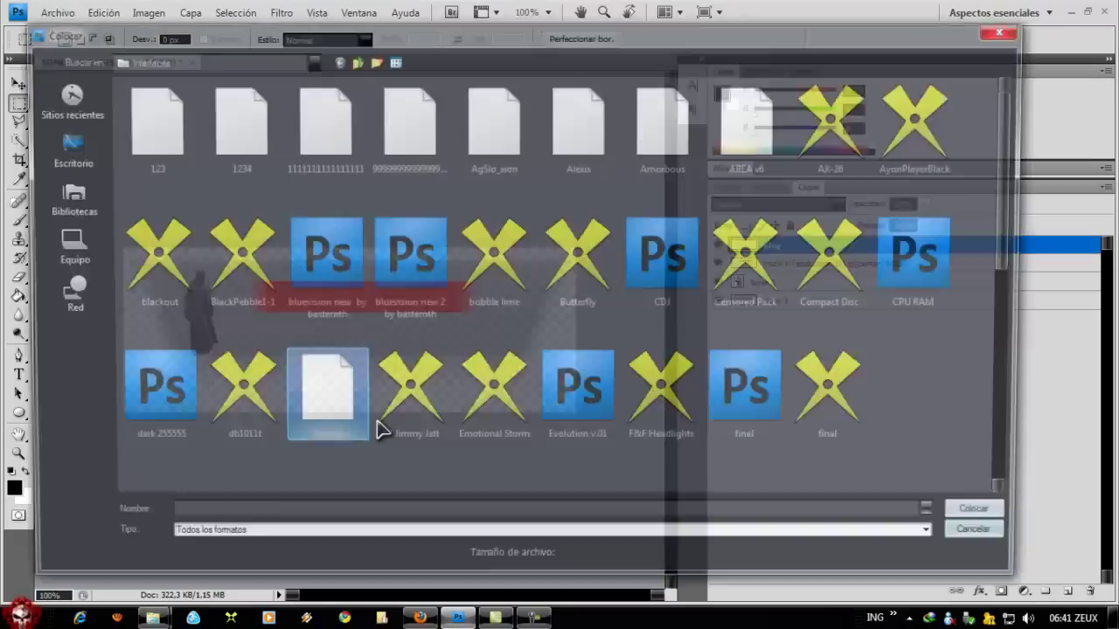
left_click(60, 149)
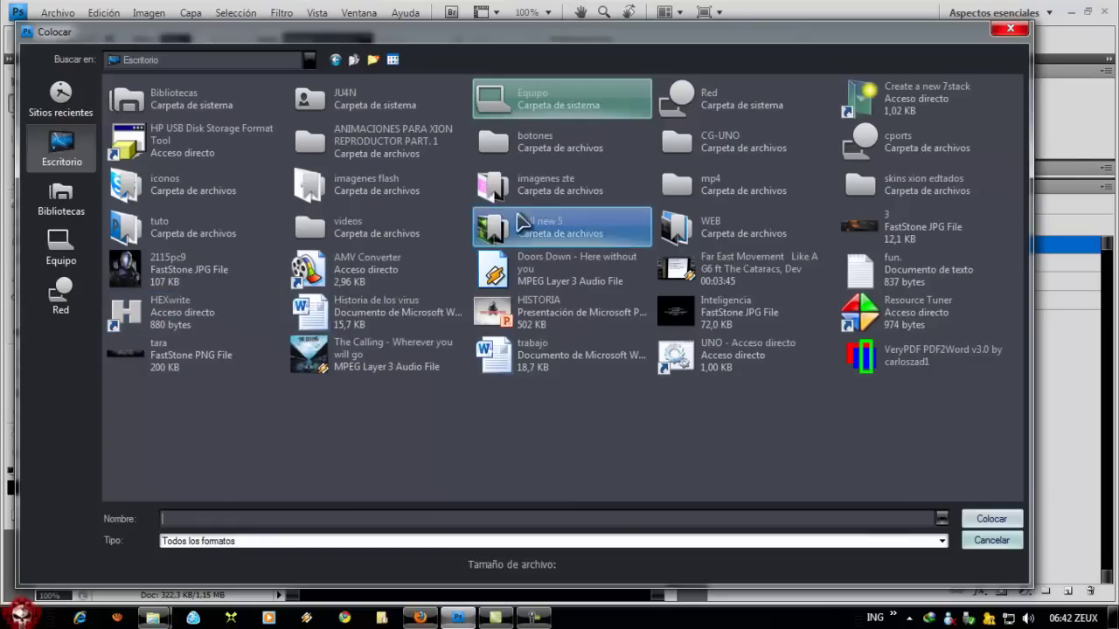
double_click(554, 164)
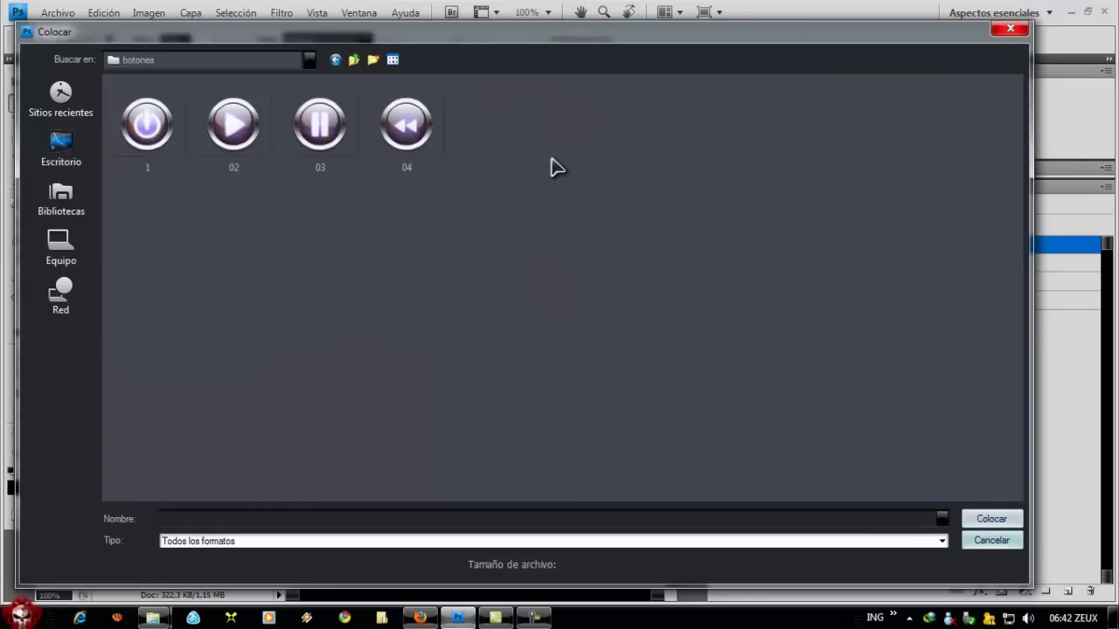
left_click(233, 131)
left_click(992, 520)
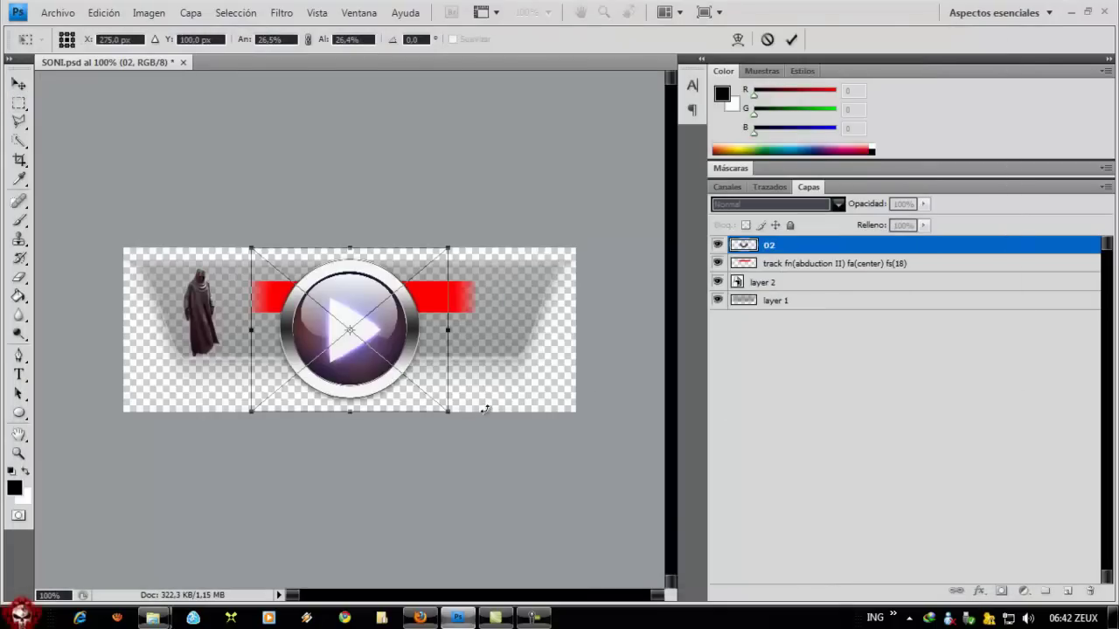
- Scale the placed play button to about 6.4% width and 6.2% height, apply it and move it just below the red bar
left_click_drag(445, 409, 355, 357)
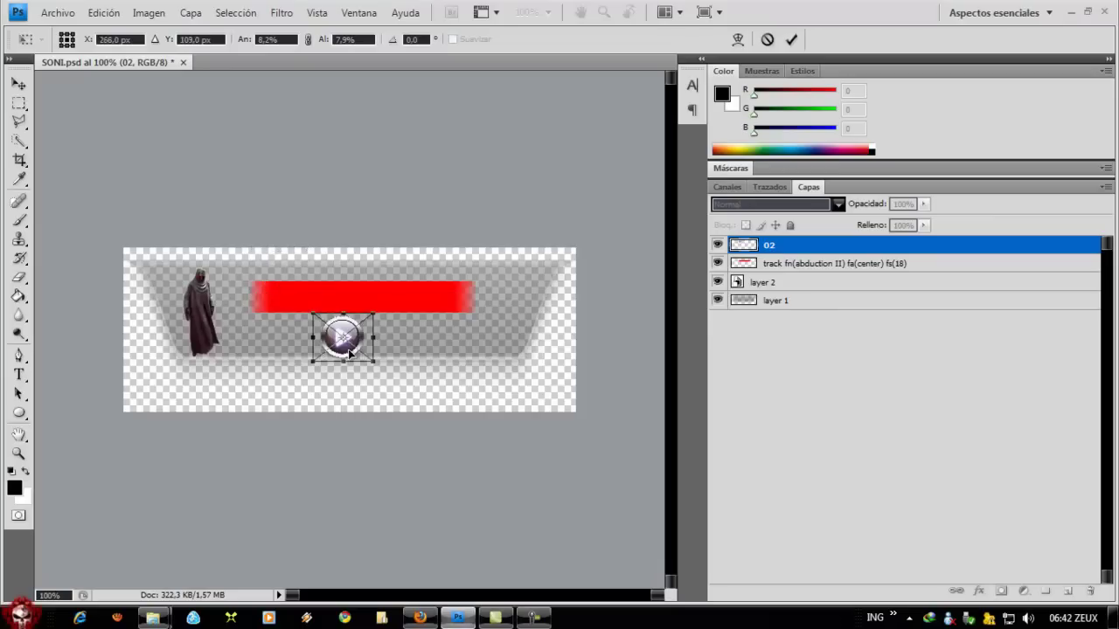
left_click_drag(311, 312, 325, 324)
left_click(19, 85)
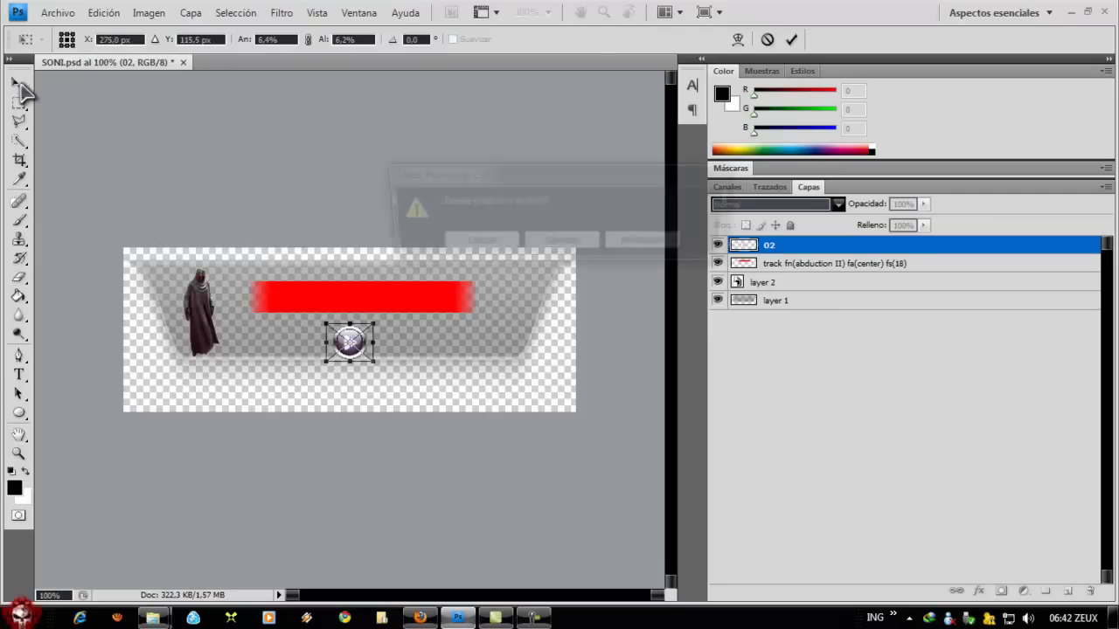
left_click(475, 243)
left_click_drag(349, 349, 359, 339)
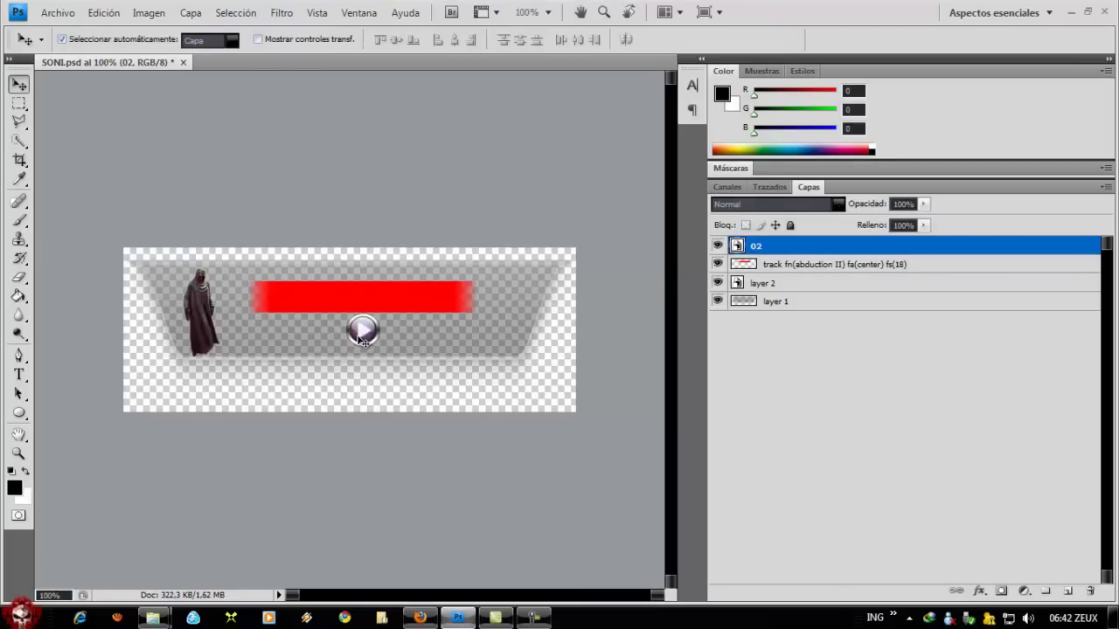
- Use Free Transform to shift the play button to about X 287 px, Y 103.5 px and apply the transformation
key("ctrl+t")
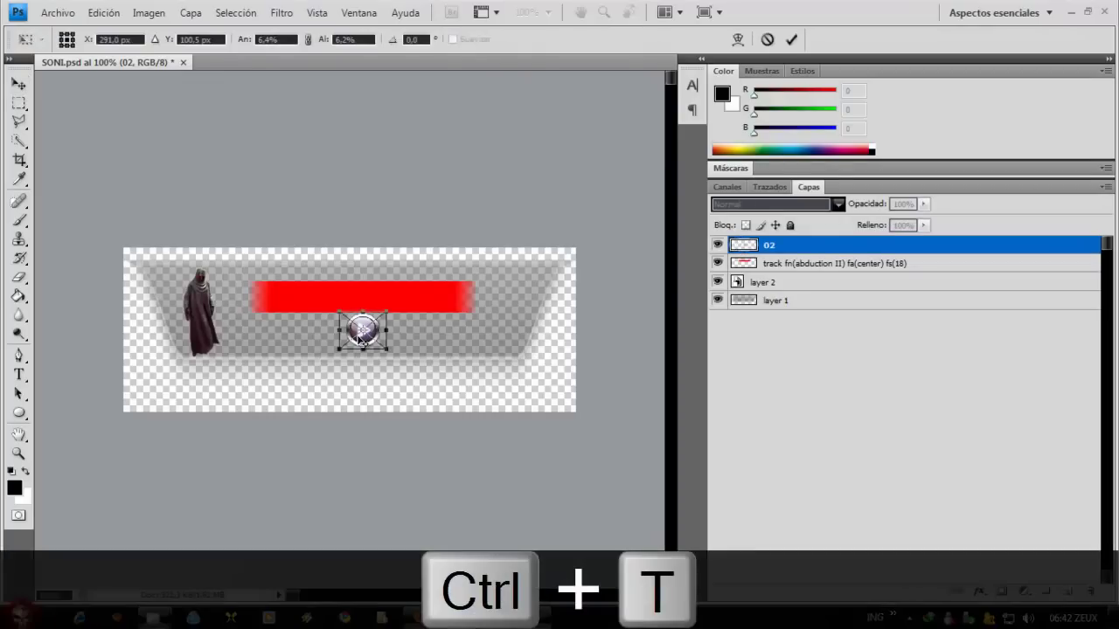
left_click_drag(361, 339, 357, 340)
right_click(358, 340)
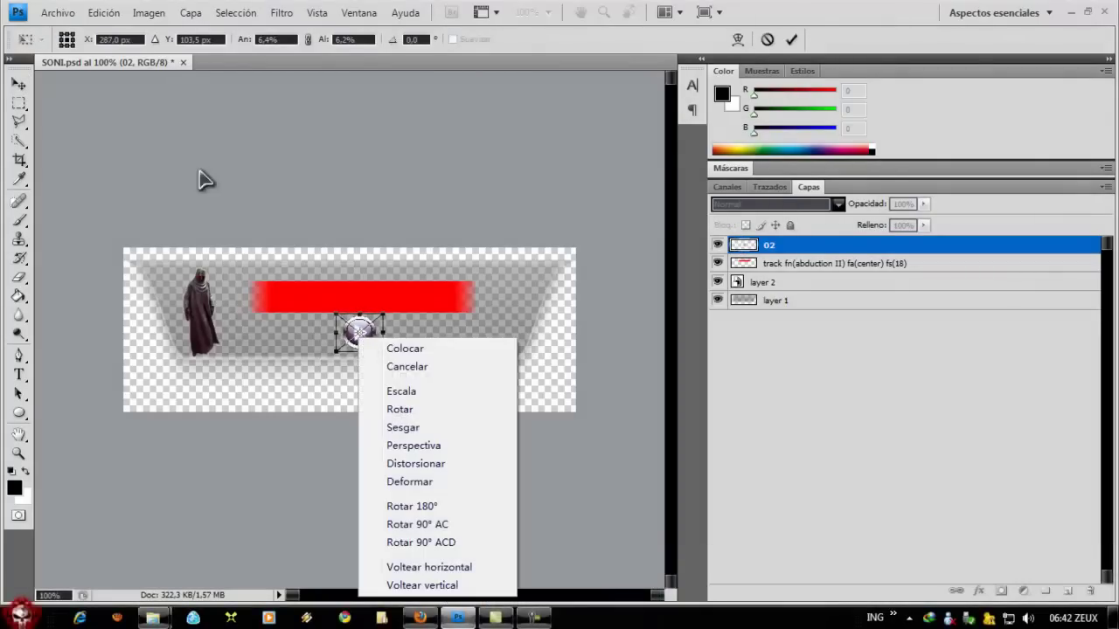
left_click(19, 90)
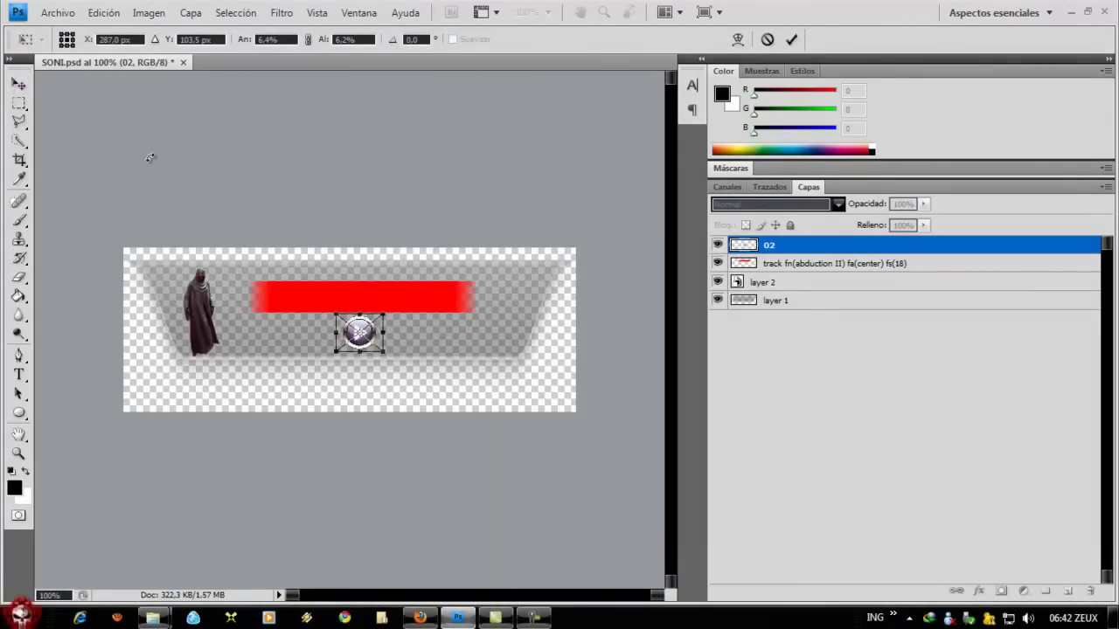
left_click(18, 83)
left_click(477, 248)
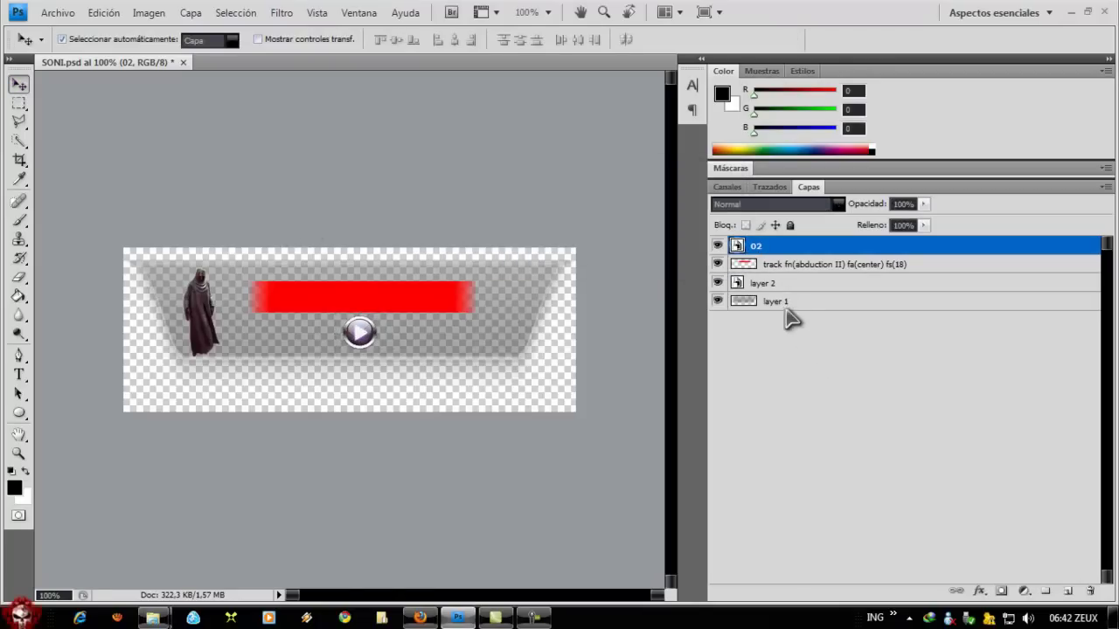
- Rename the placed button's layer 02 as play
double_click(757, 246)
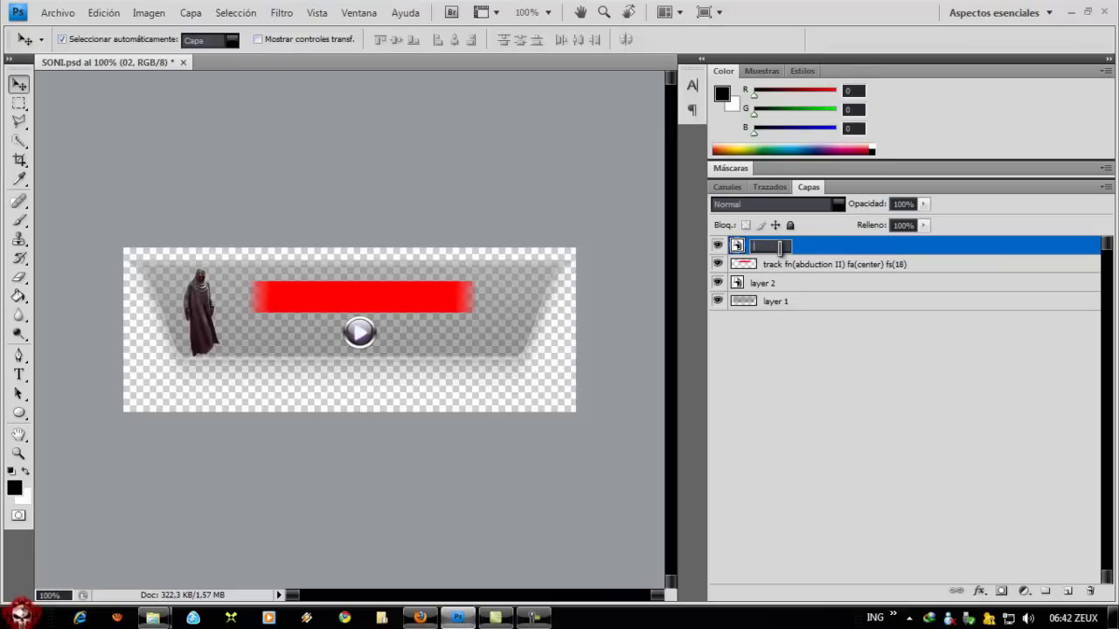
type("play")
left_click(974, 432)
- Duplicate the play layer twice and select the uppermost copy
left_click(782, 251)
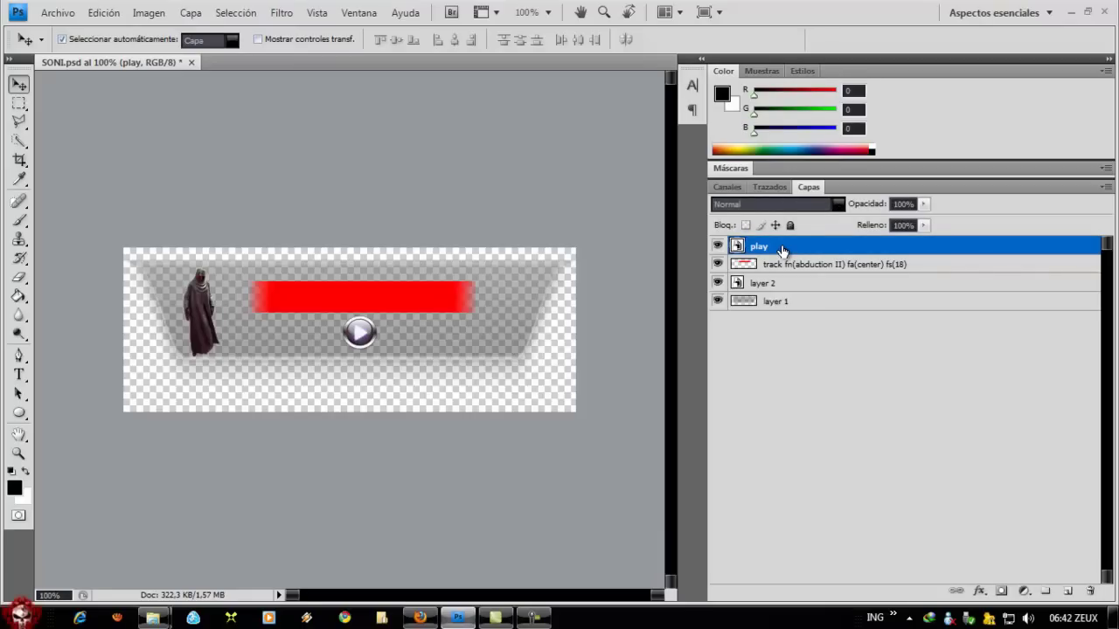
key("ctrl+j")
key("ctrl+j")
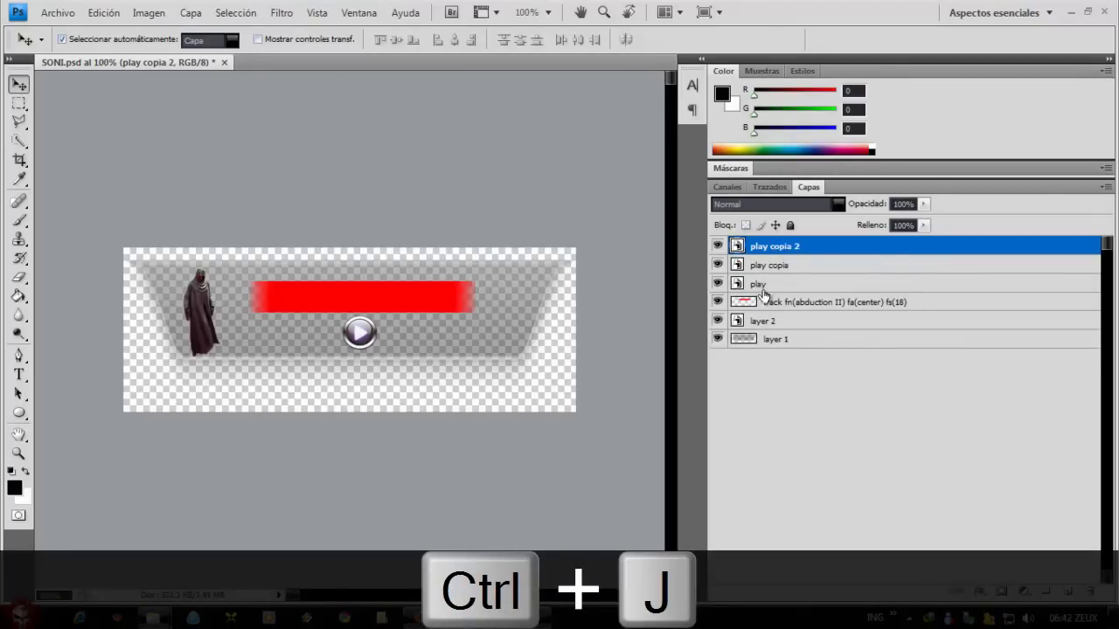
left_click(770, 267)
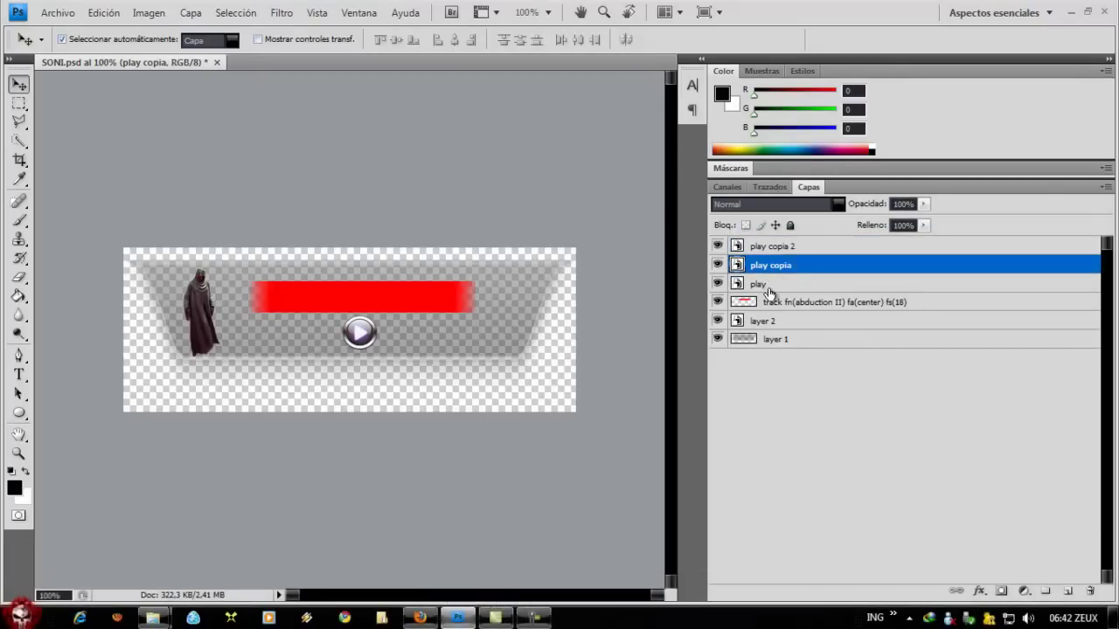
left_click(768, 287)
left_click(769, 250)
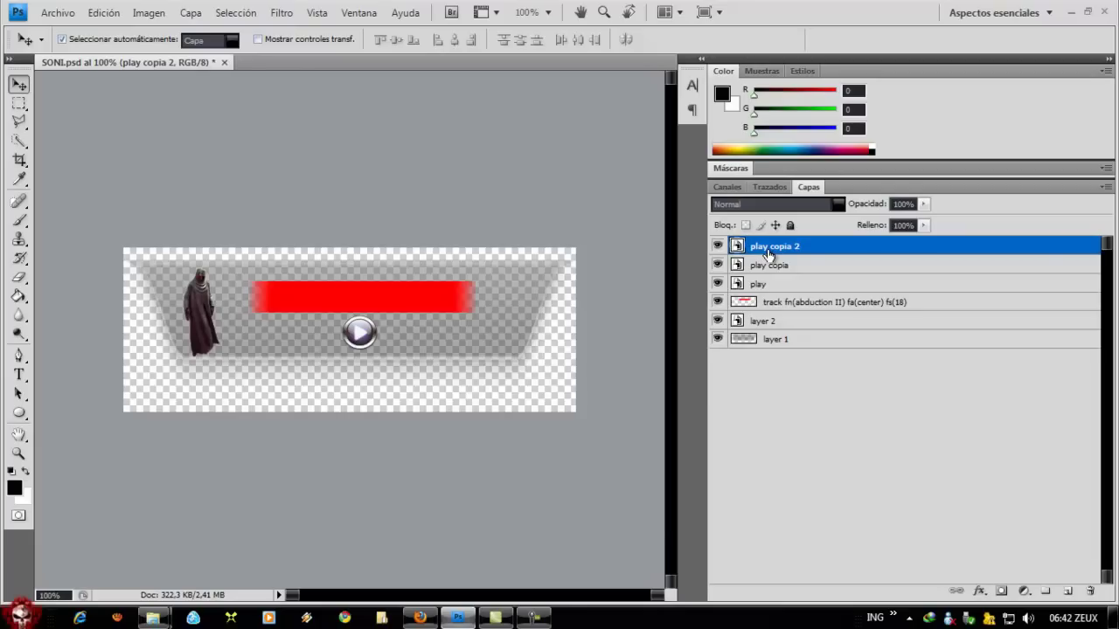
- Rename the layer play copia 2 as play_down
double_click(781, 255)
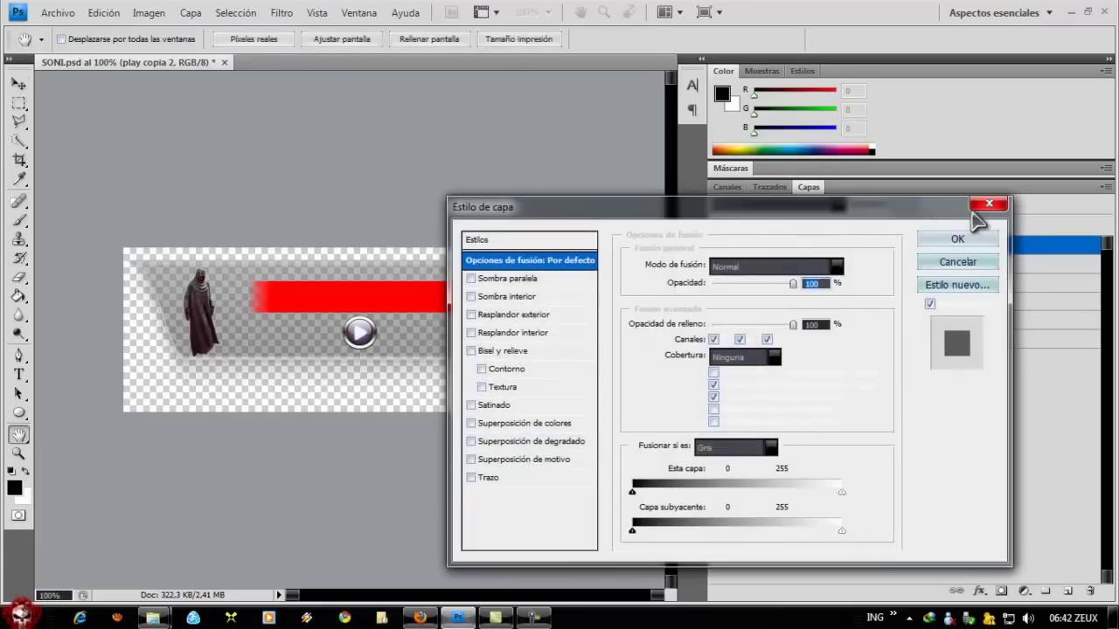
left_click(986, 210)
double_click(774, 248)
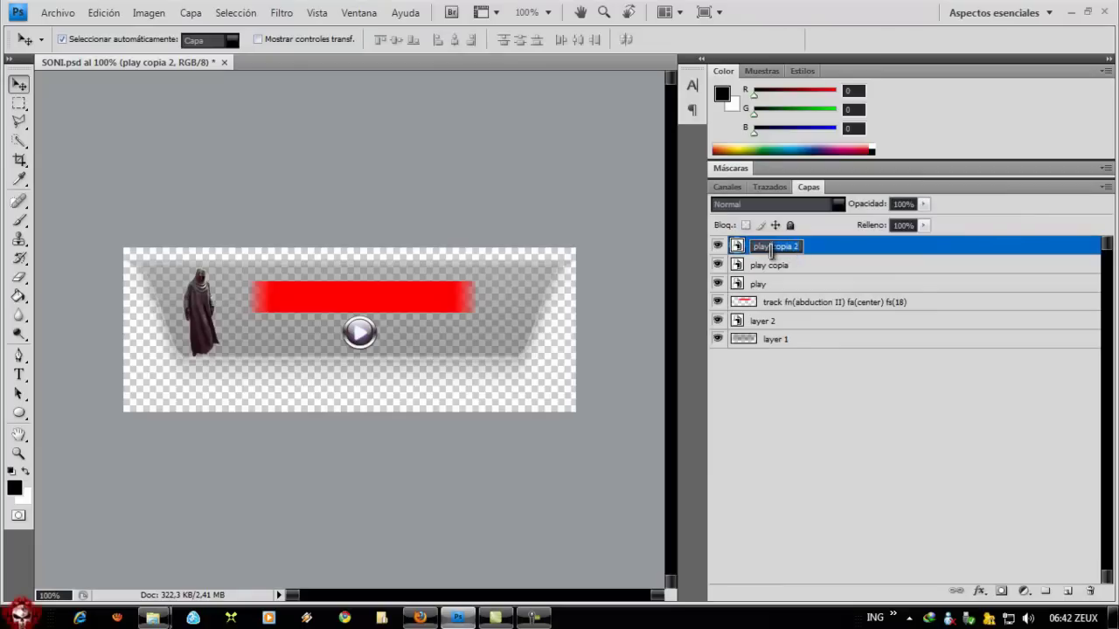
type("play_")
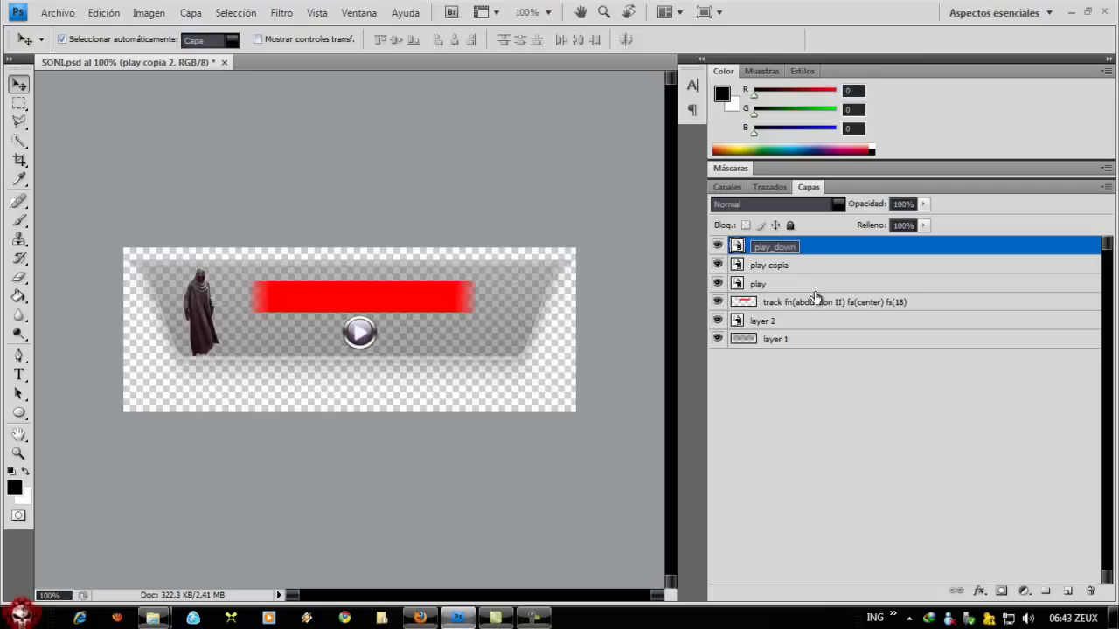
type("down")
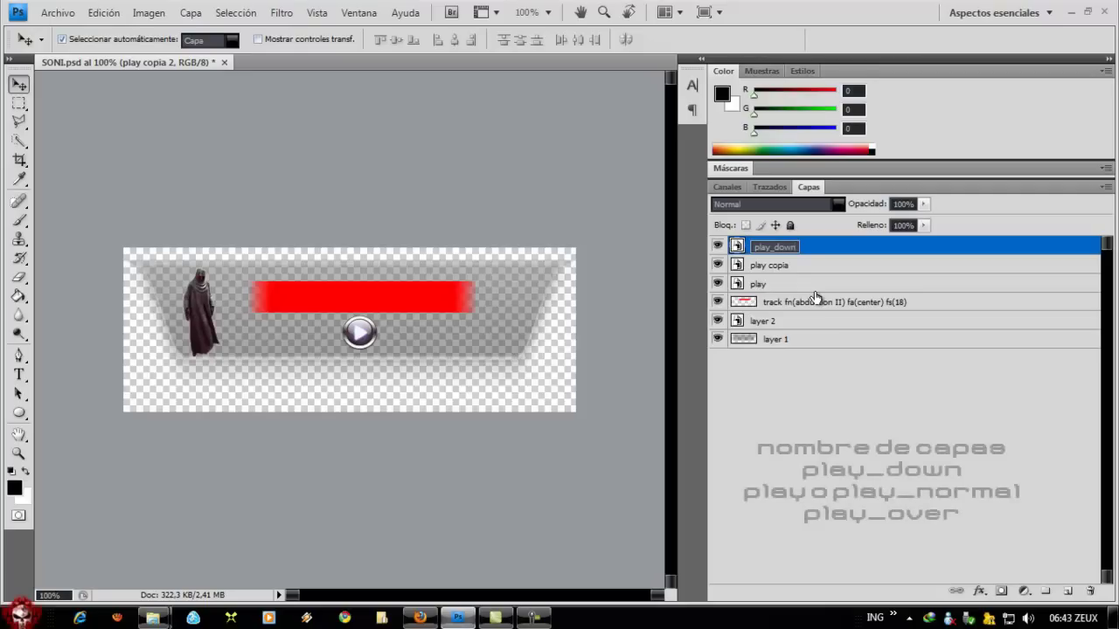
- Rename the layer play copia as play
left_click(776, 267)
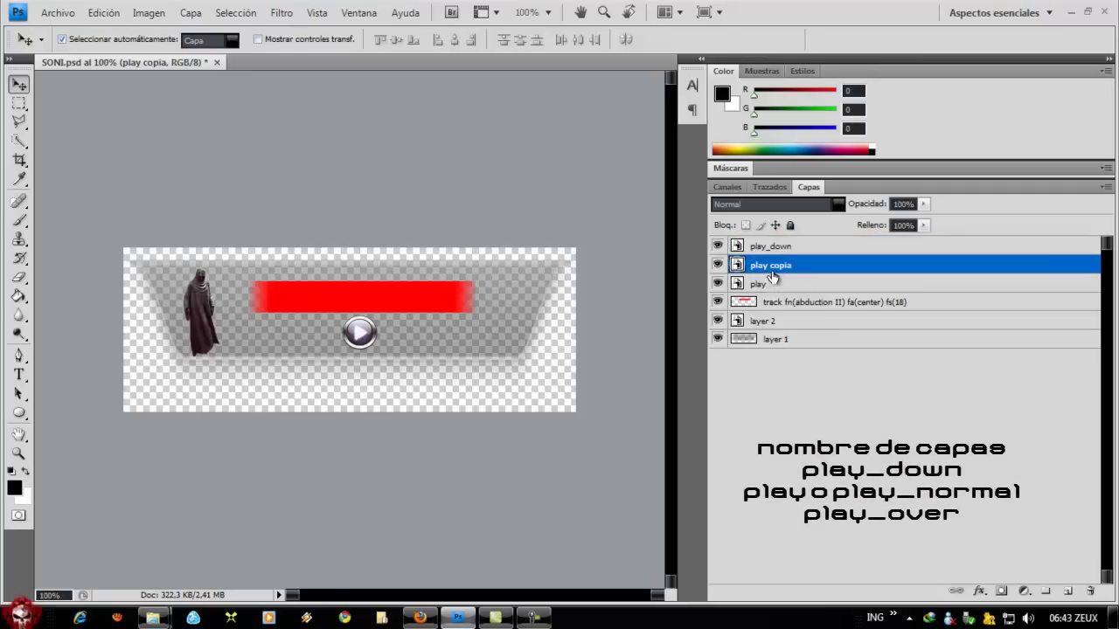
double_click(773, 266)
double_click(778, 266)
key("BackSpace")
- Rename the lowest of the three button layers as play_over and deselect the layers
left_click(765, 288)
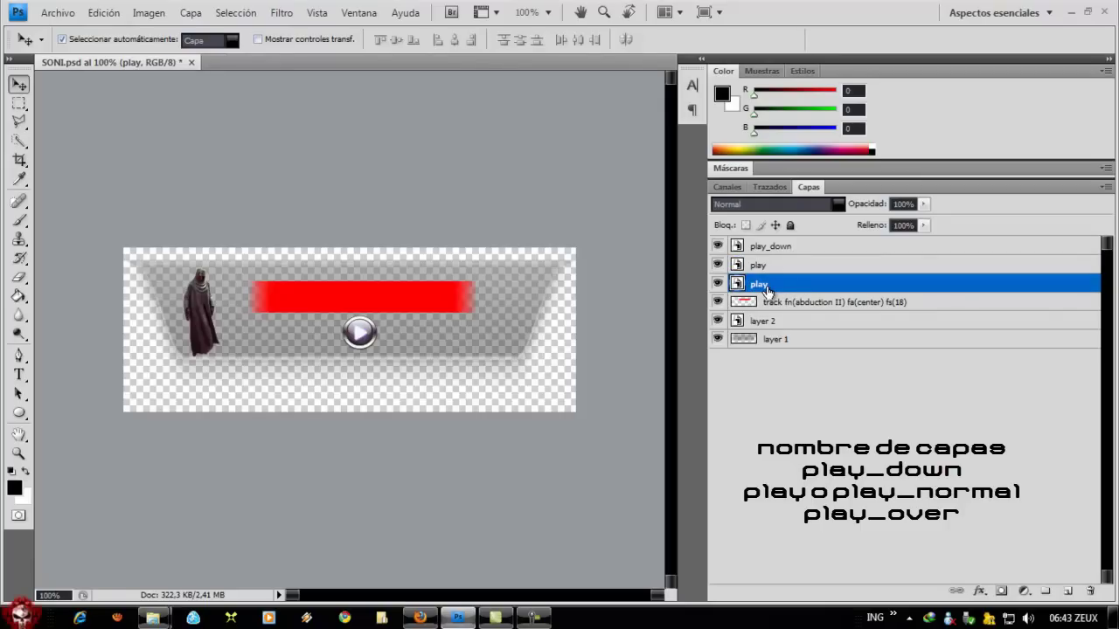
double_click(768, 291)
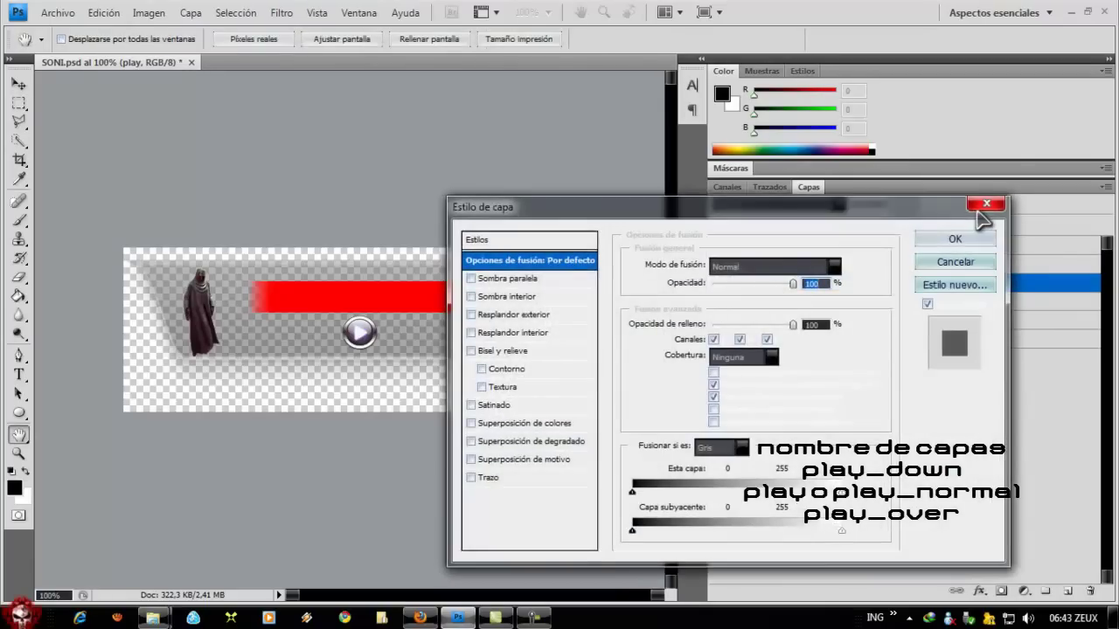
left_click(956, 260)
double_click(778, 285)
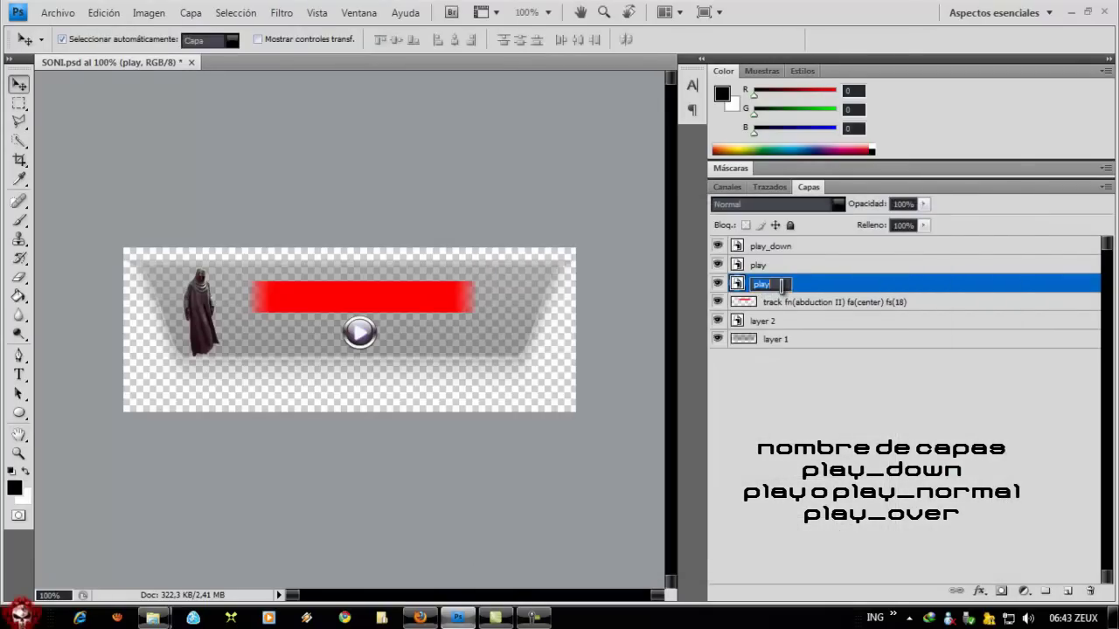
type("play_over")
left_click(843, 437)
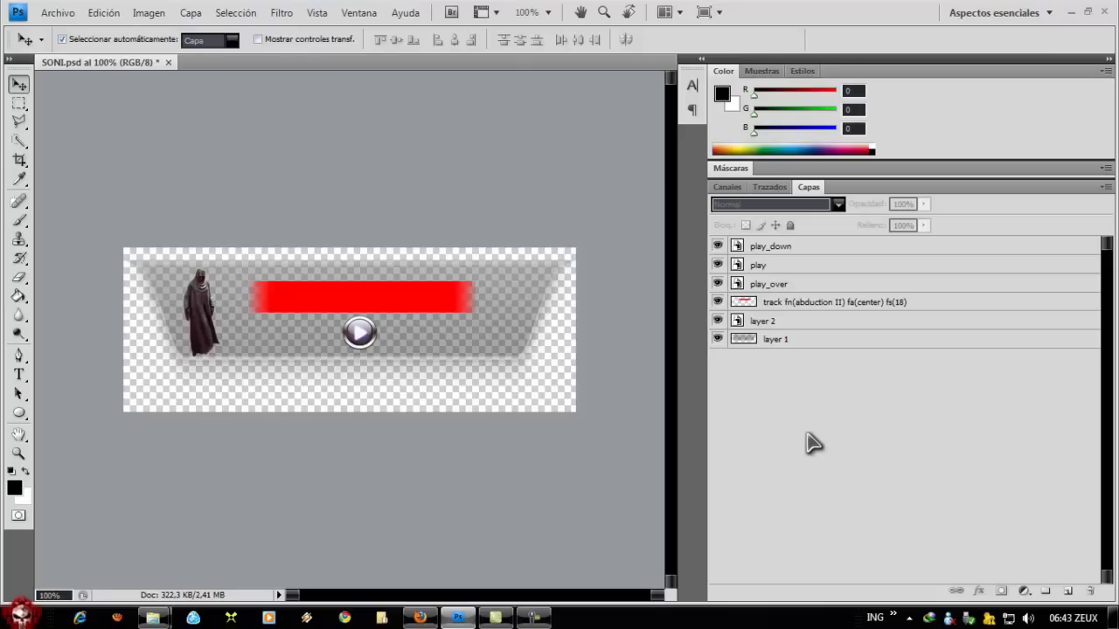
- Go through the play_down, play and play_over layers to examine the three button states
left_click(762, 247)
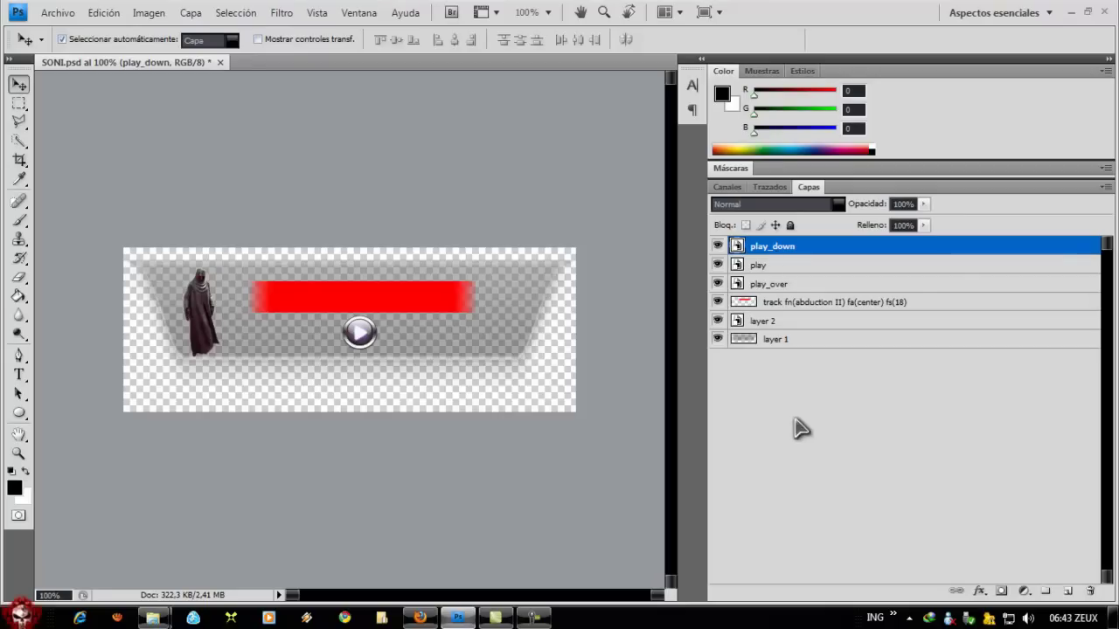
left_click(769, 287)
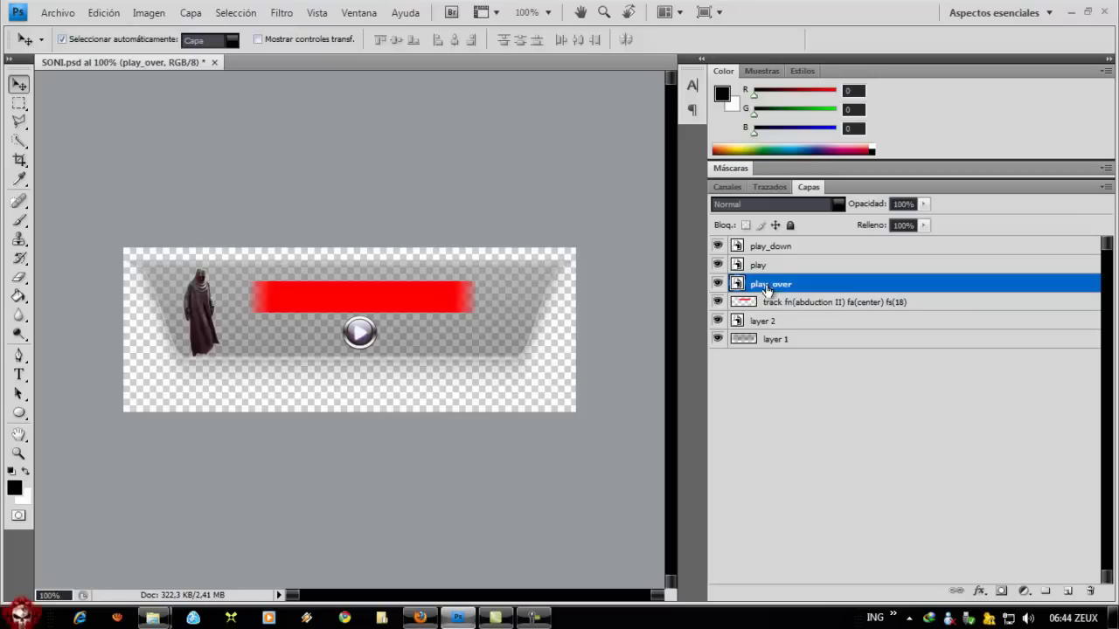
left_click(760, 265)
left_click(795, 428)
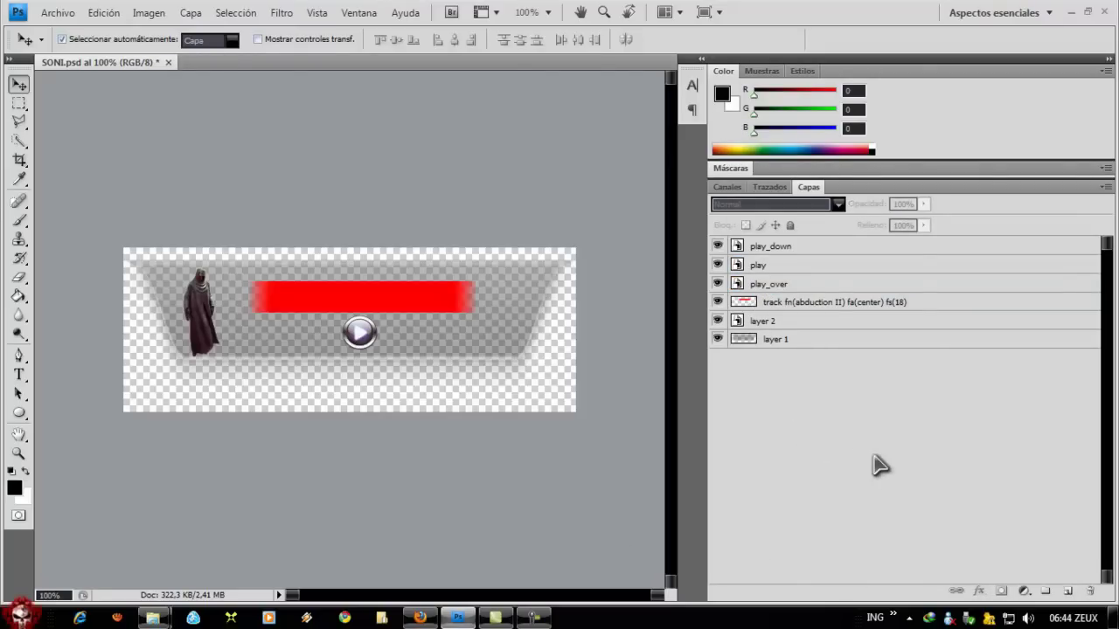
left_click(763, 286)
left_click(789, 451)
left_click(767, 251)
left_click(761, 264)
- Draw a red (RGB 255, 3, 3) ellipse shape around the play button and place its layer directly below play_down
left_click(757, 248)
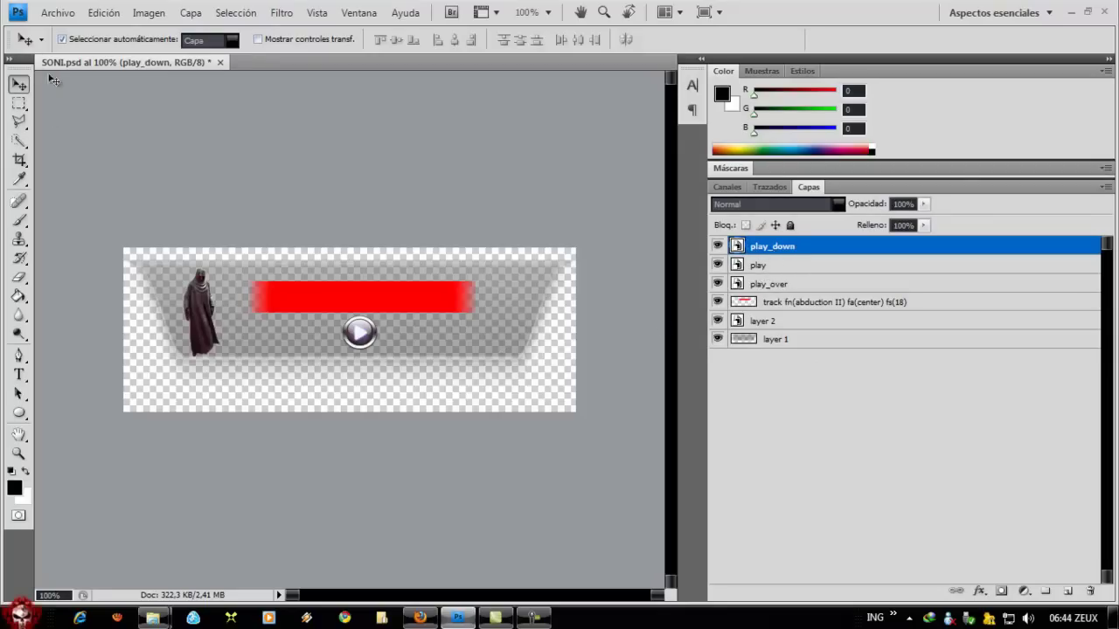
left_click(19, 414)
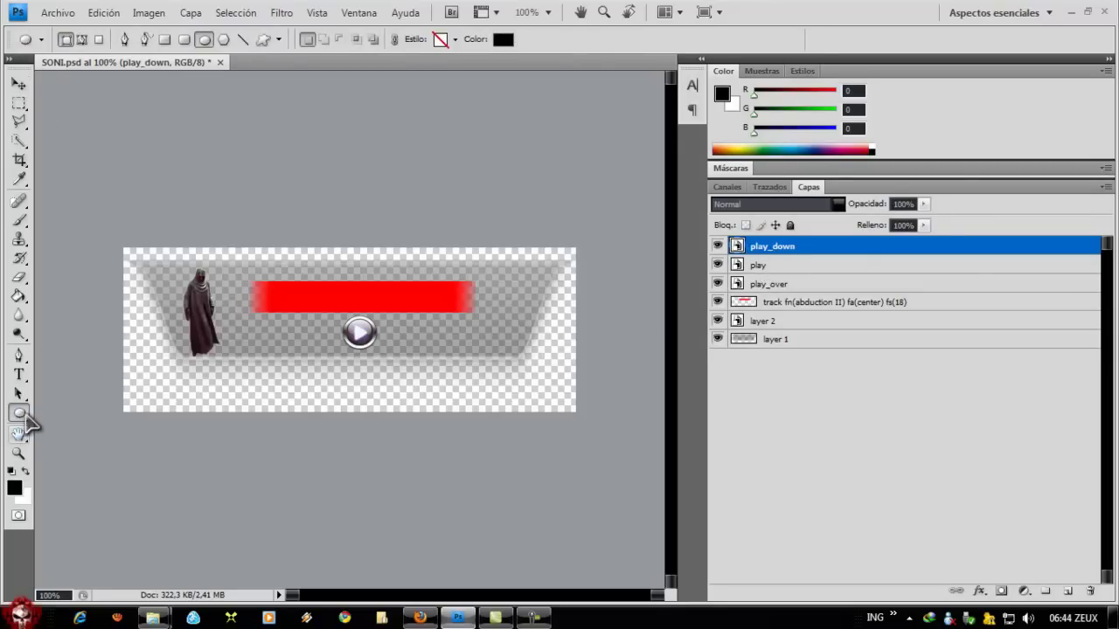
left_click(15, 488)
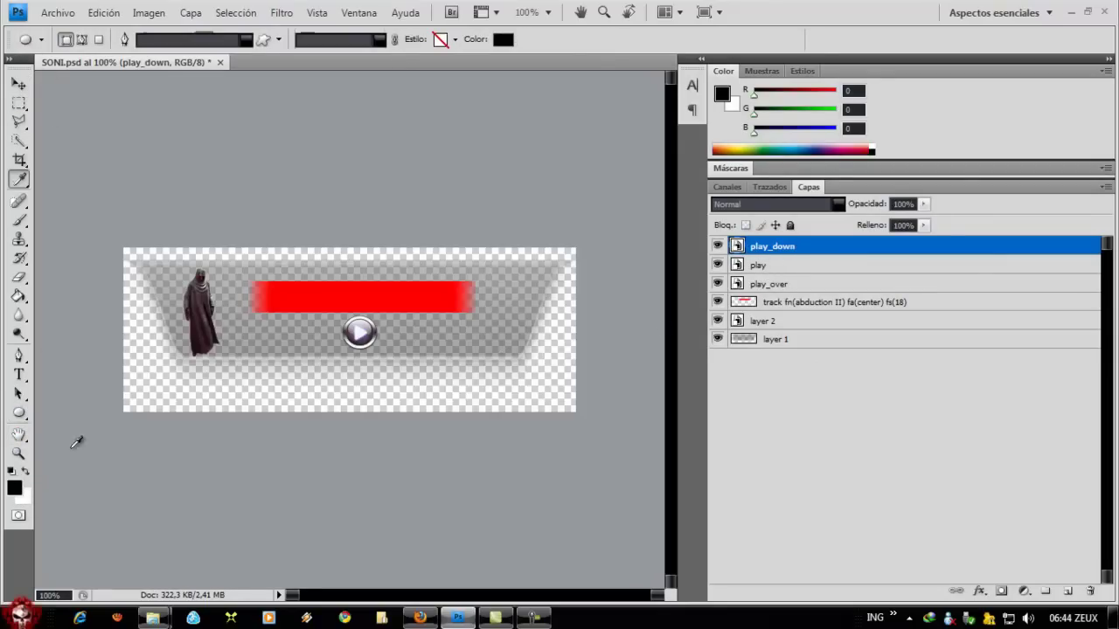
left_click_drag(709, 417, 805, 368)
left_click(937, 358)
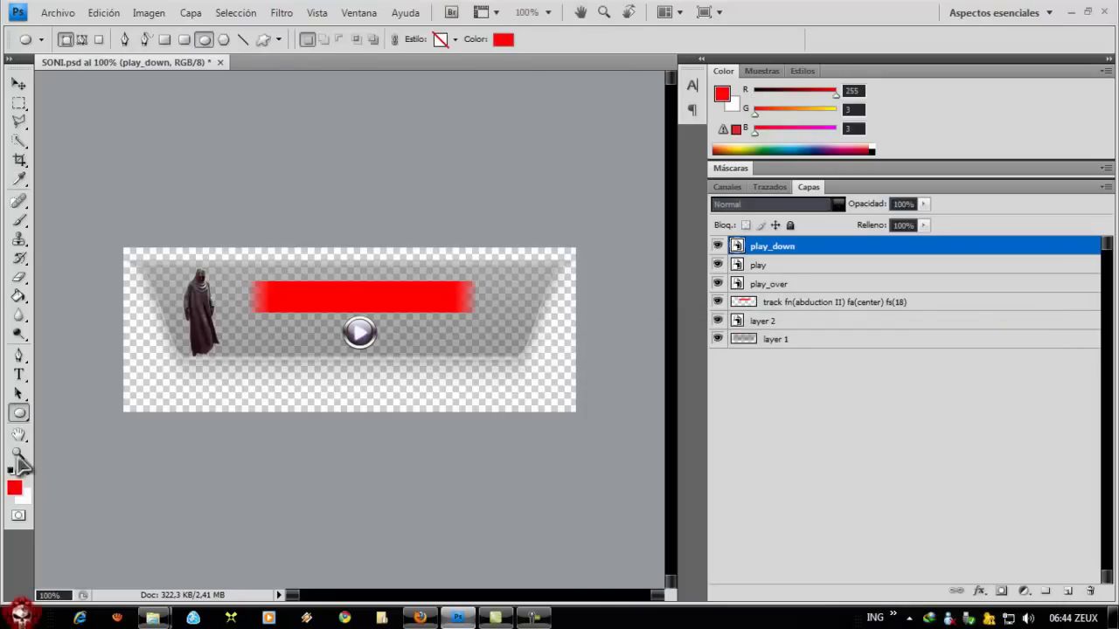
left_click_drag(339, 319, 381, 355)
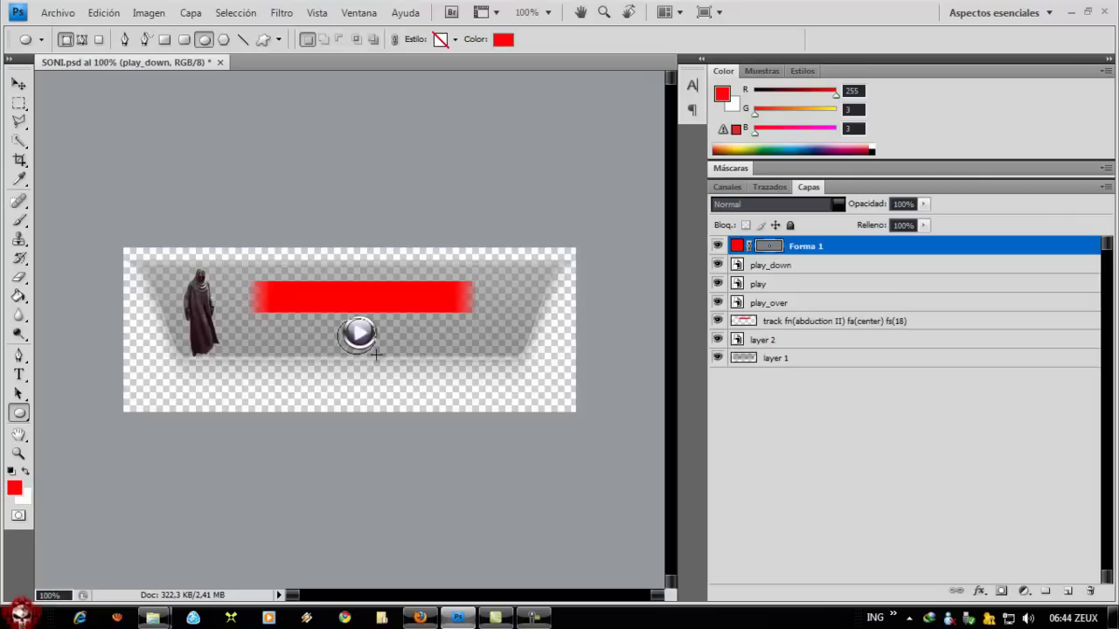
left_click_drag(813, 248, 812, 273)
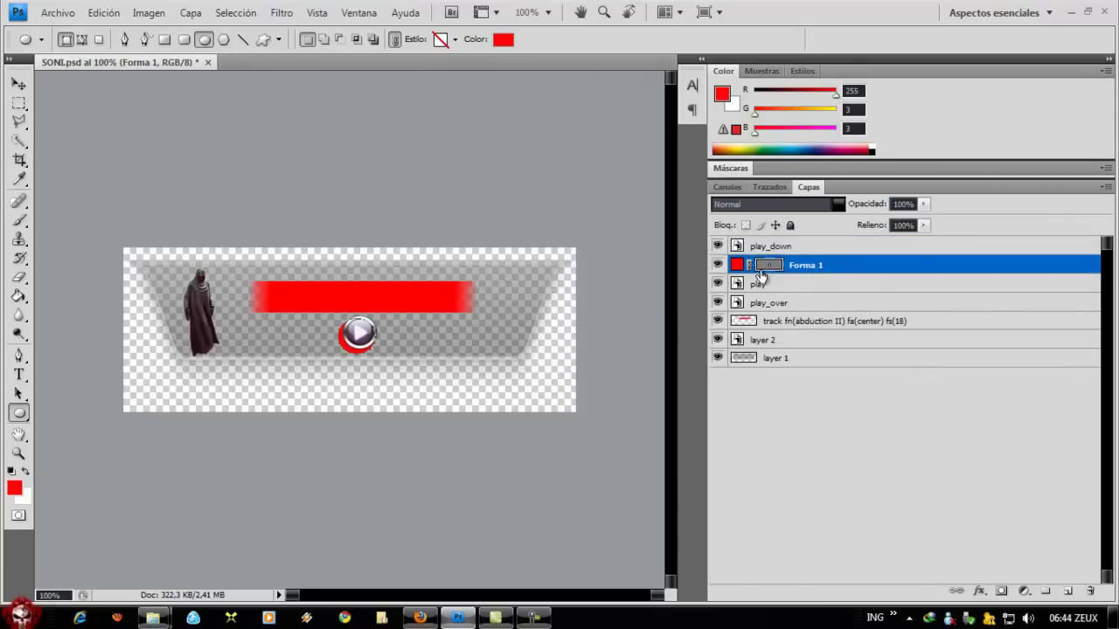
- Scale the red ellipse to about 121.3% width and 109.1% height, centre it behind the play button and apply the transformation
key("ctrl+t")
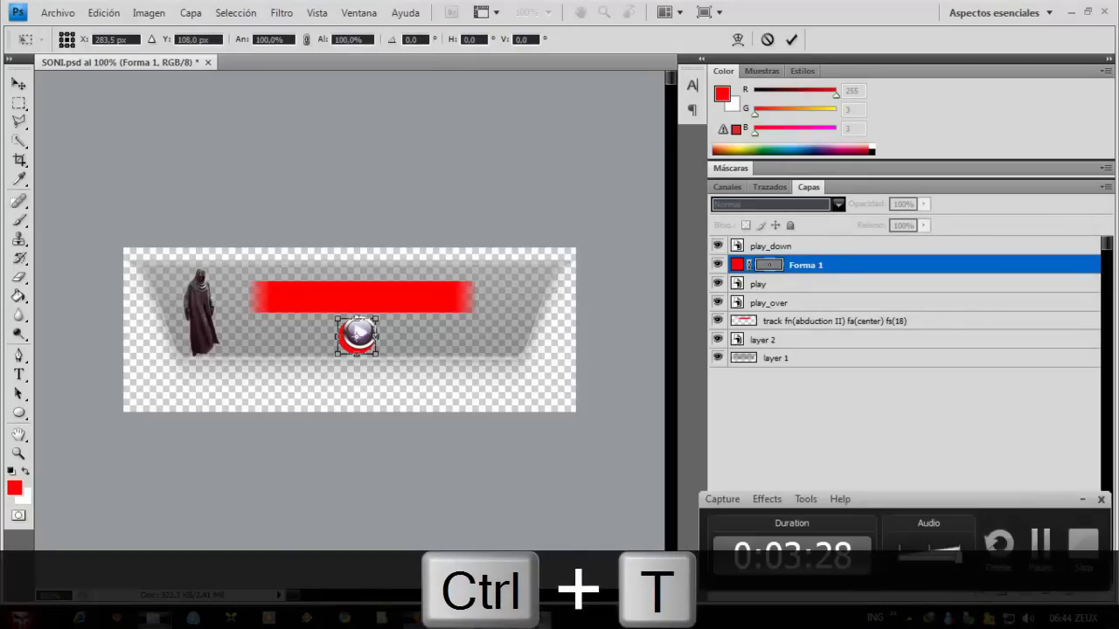
left_click_drag(375, 336, 379, 338)
left_click_drag(382, 339, 361, 315)
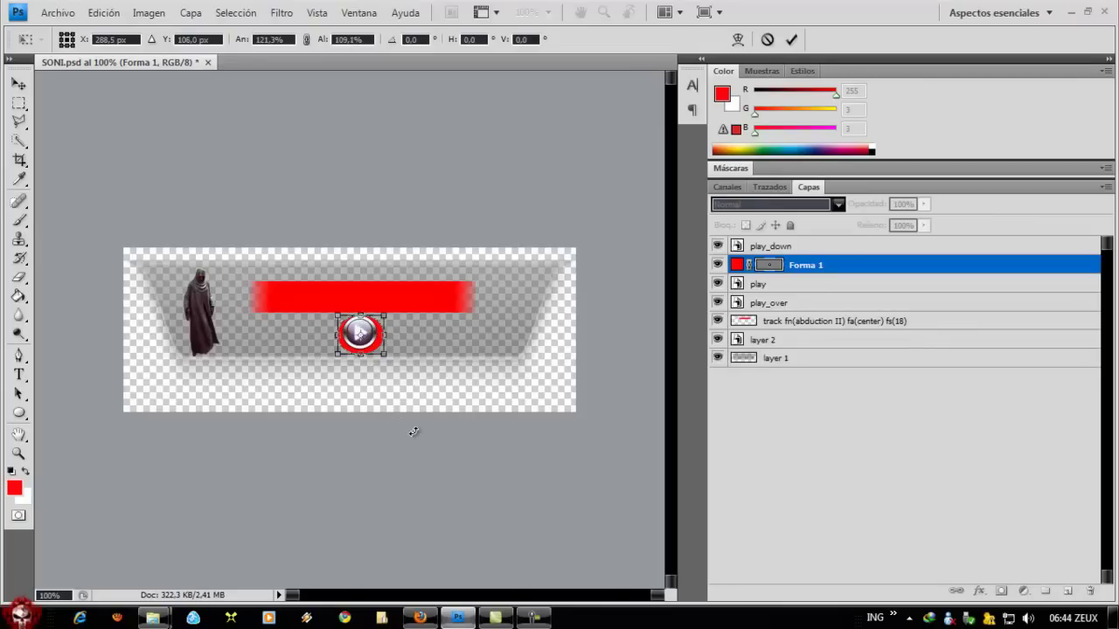
key("Up")
key("Up")
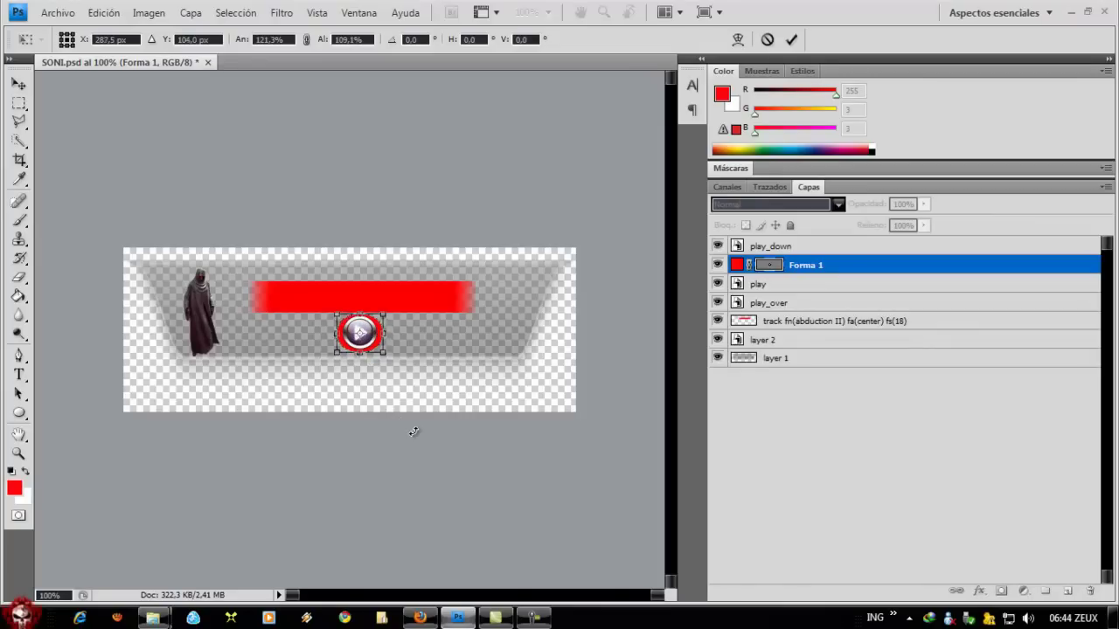
key("Left")
left_click(19, 84)
left_click(463, 247)
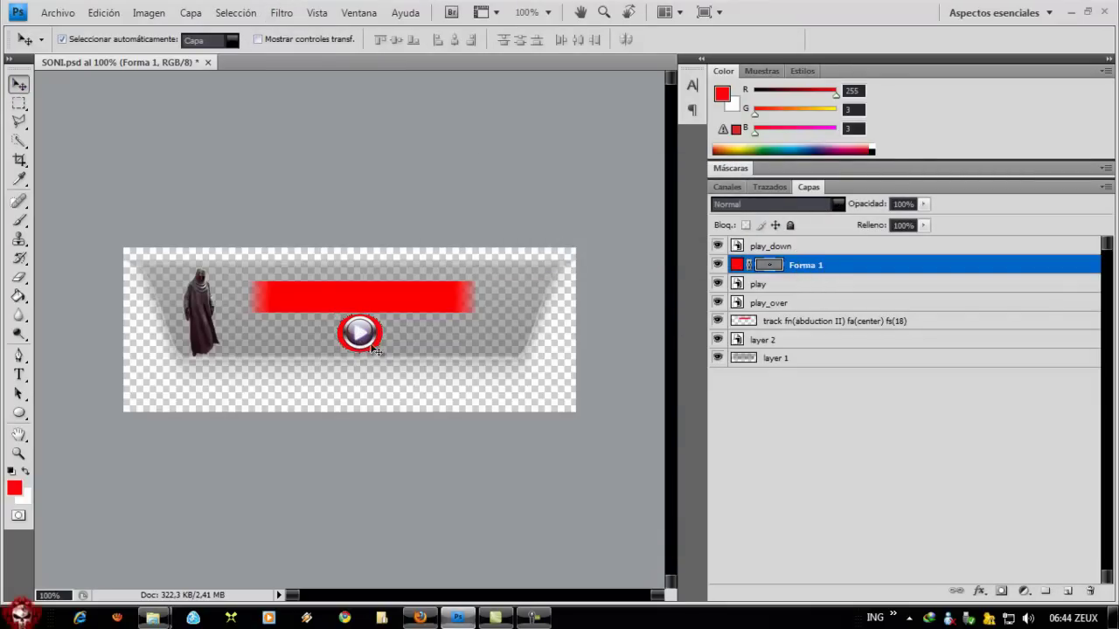
- Rasterize the red ellipse, apply a Gaussian blur with a 2.3-pixel radius, and deselect the layers
left_click(281, 12)
mouse_move(319, 156)
mouse_move(437, 165)
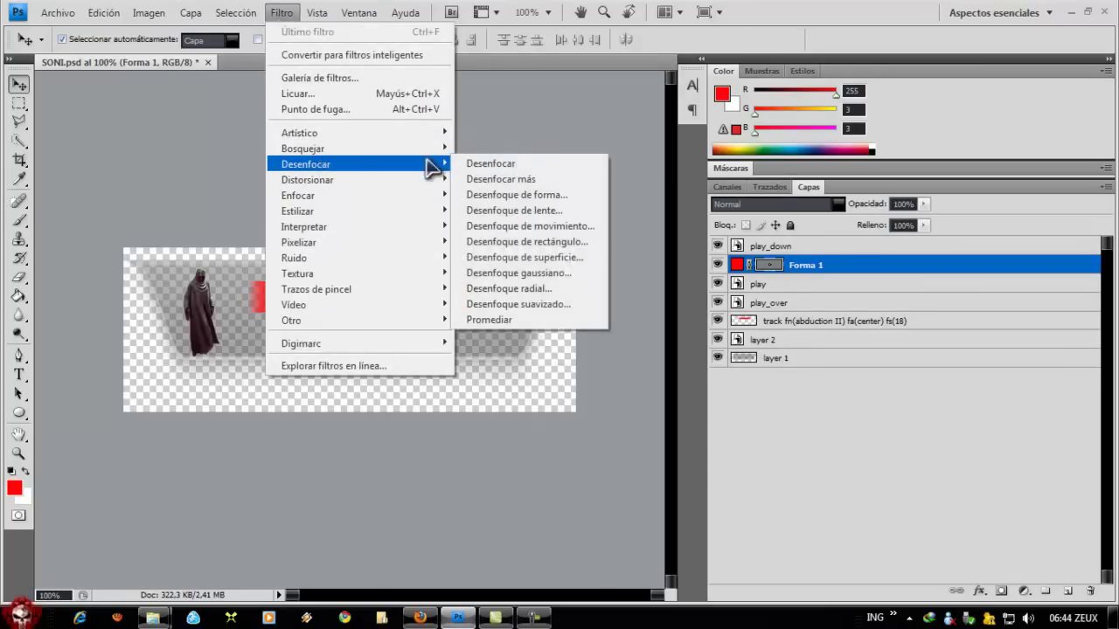
left_click(519, 273)
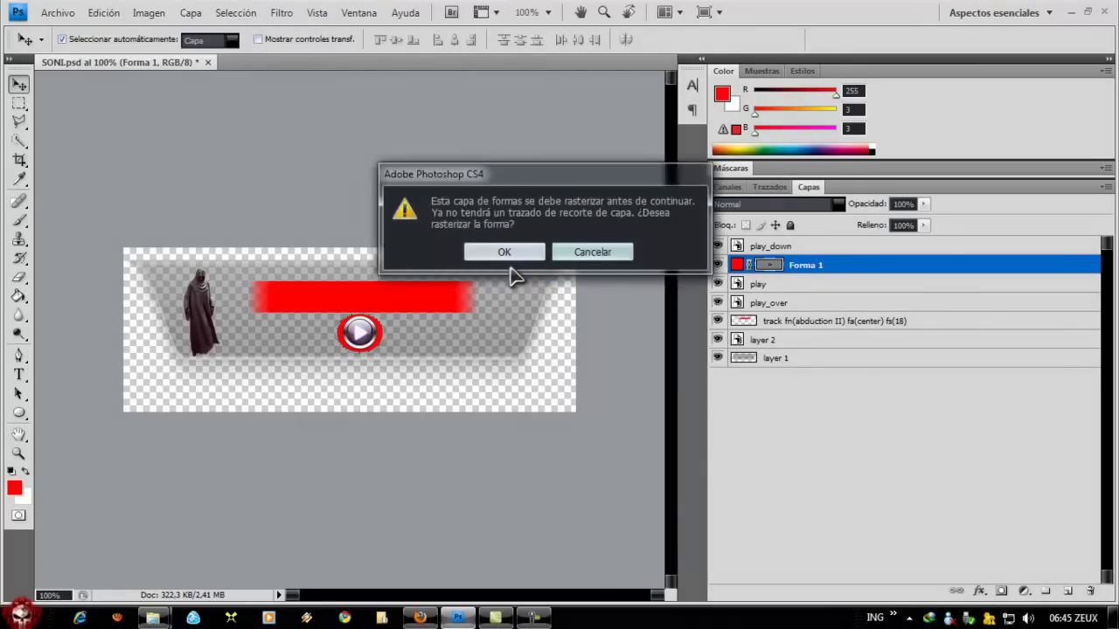
left_click(507, 253)
left_click(818, 247)
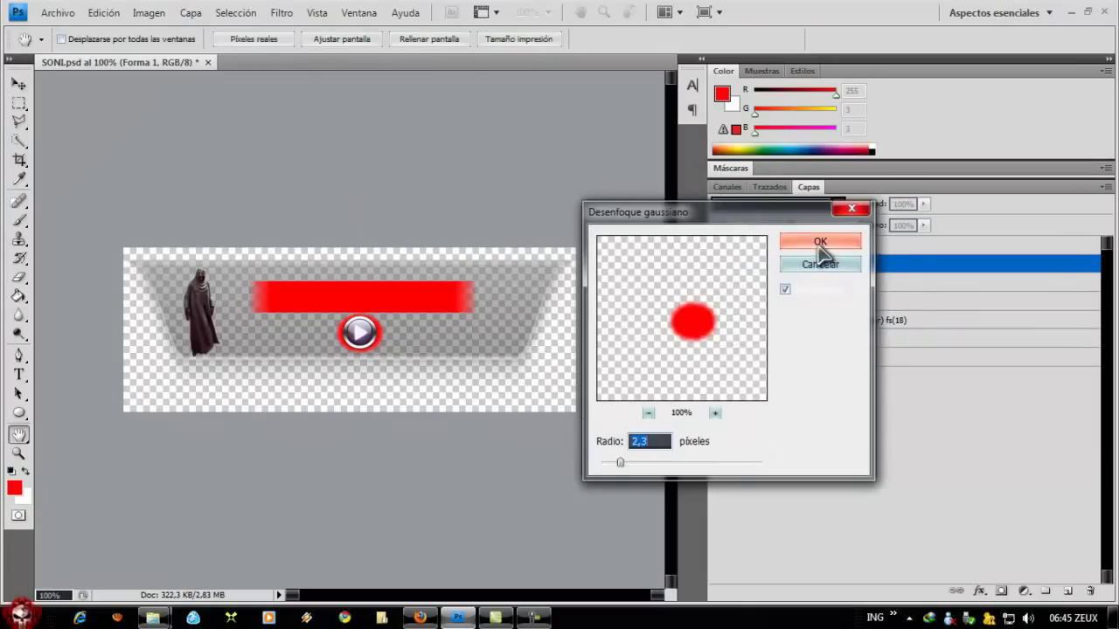
left_click(822, 431)
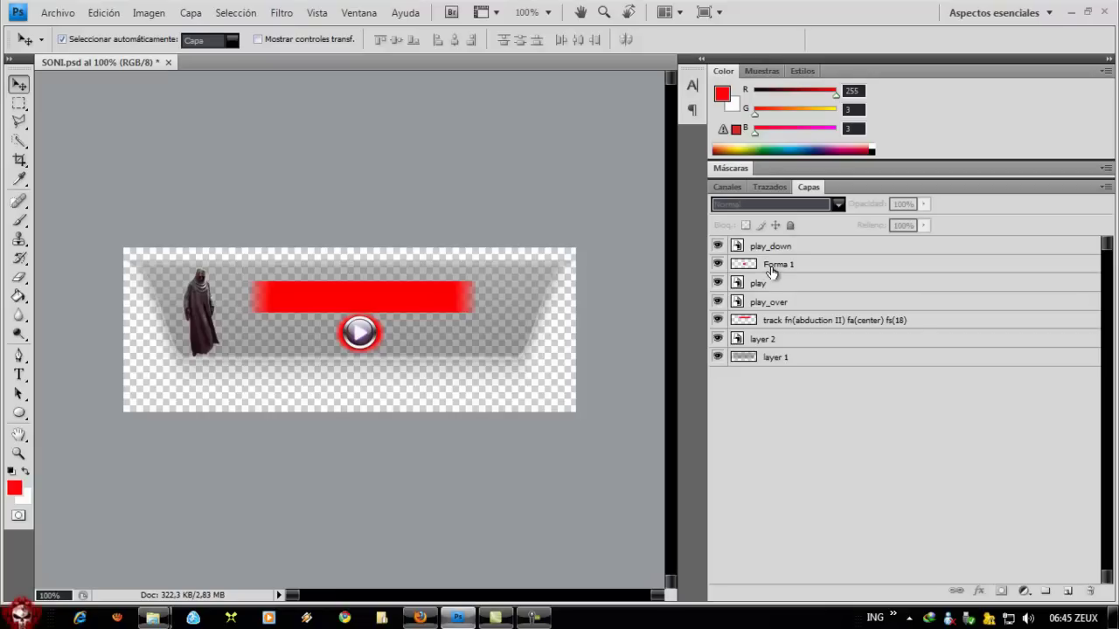
- Merge the blurred red ellipse layer with play_down and deselect the layers
left_click(773, 271)
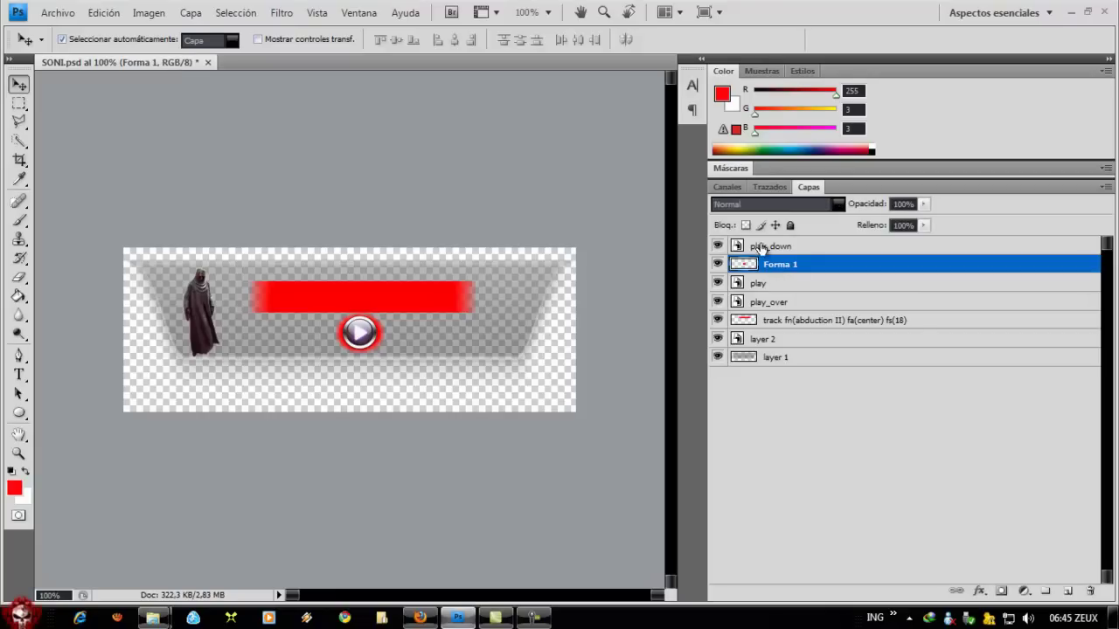
left_click(767, 249)
left_click(769, 267)
left_click(770, 250, "ctrl")
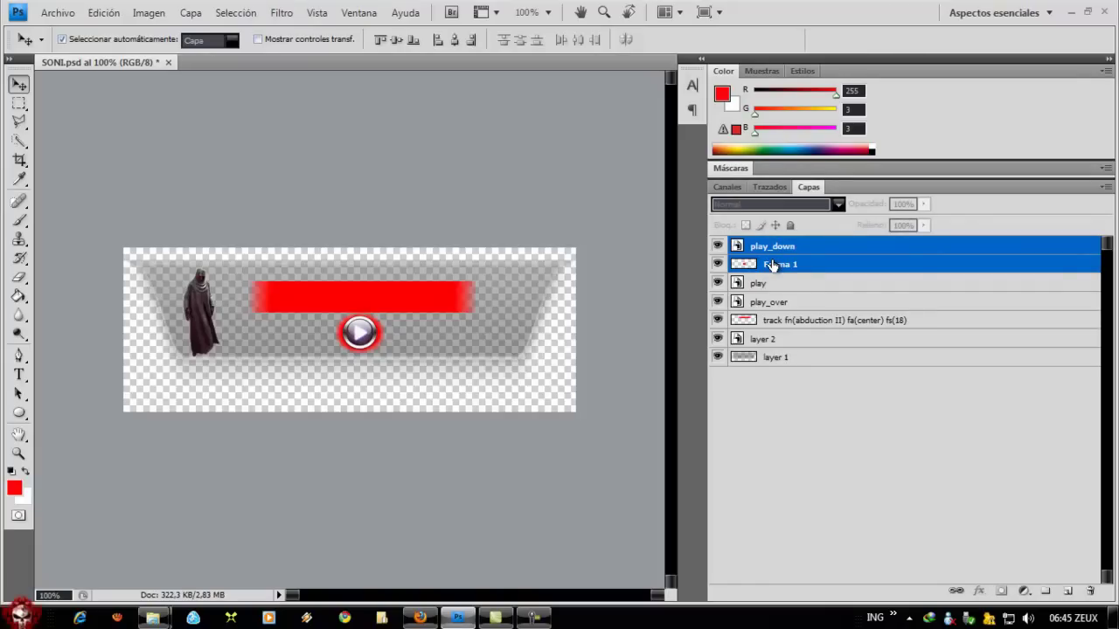
key("ctrl+e")
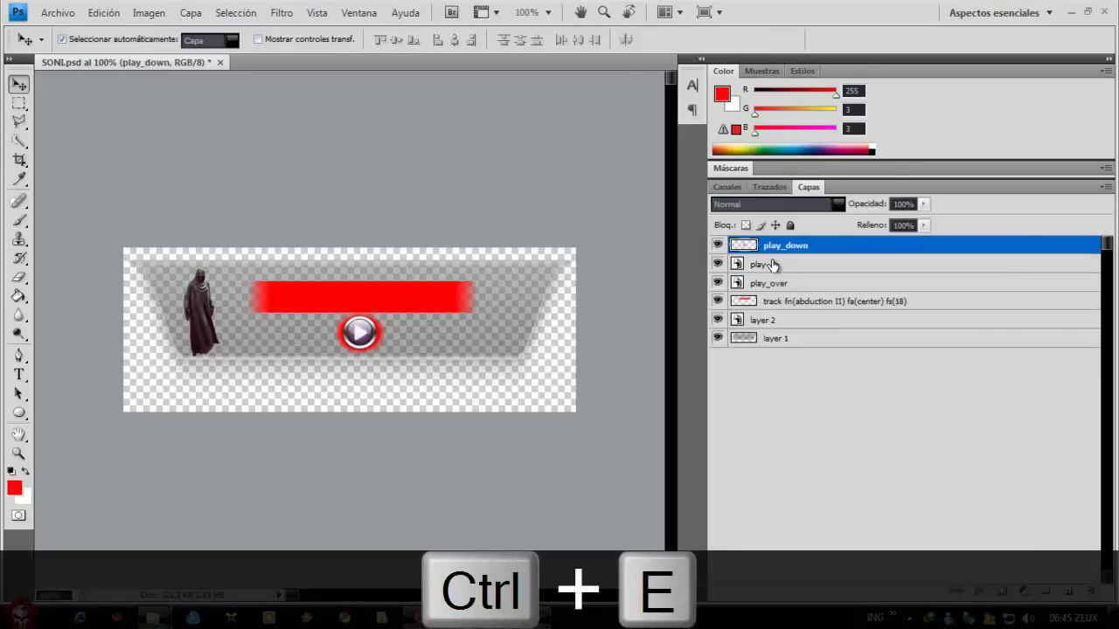
left_click(841, 403)
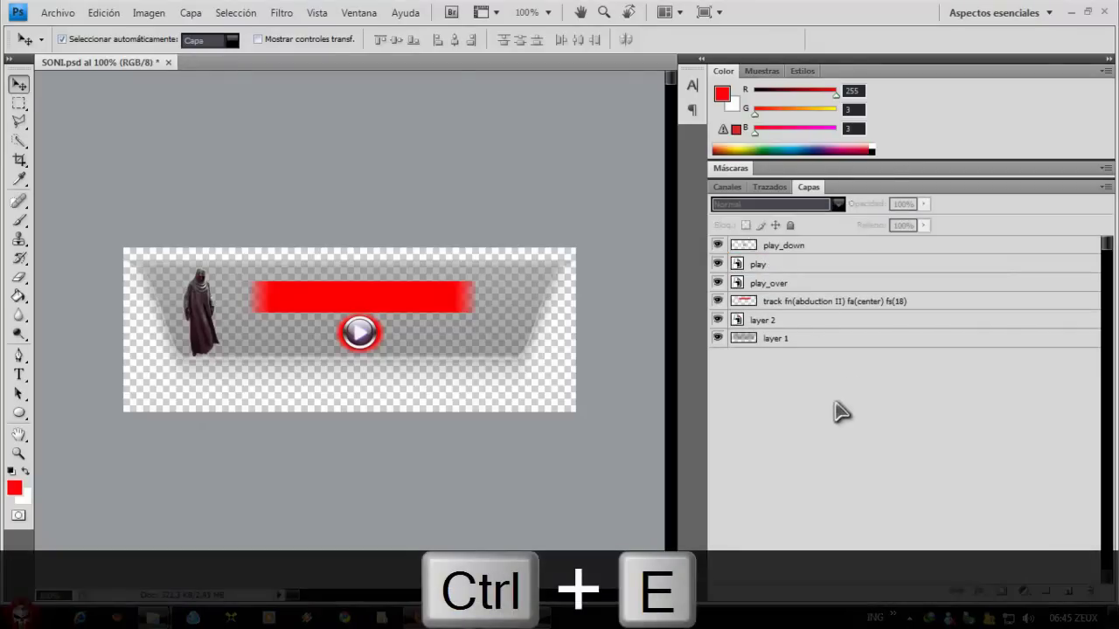
- Select the play_over layer and hide the play_down and play layers
left_click(769, 292)
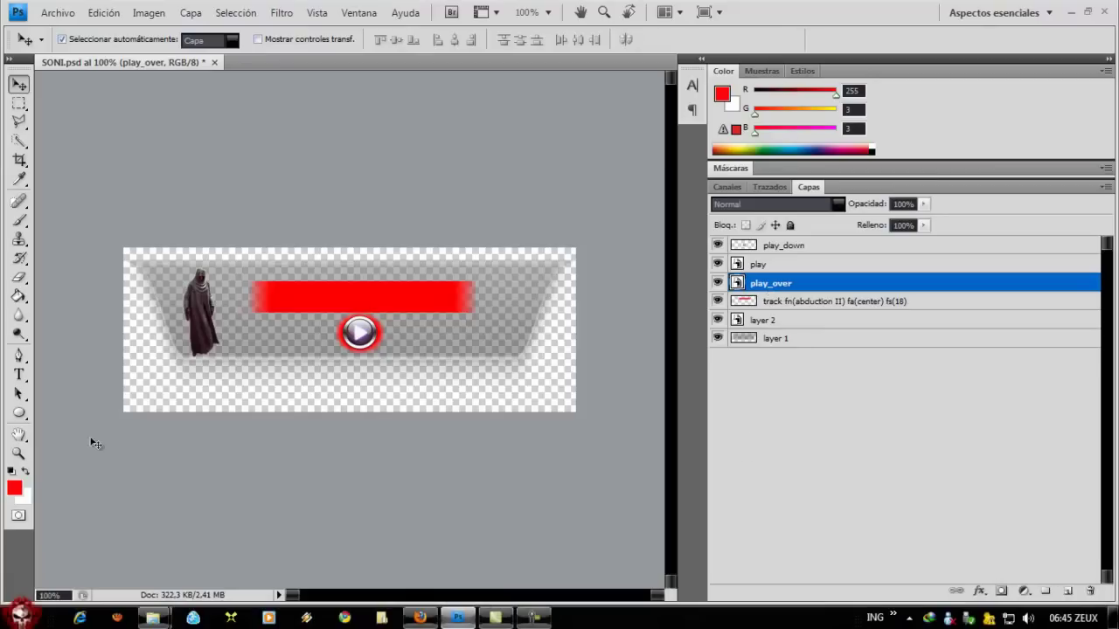
left_click(718, 245)
left_click(717, 264)
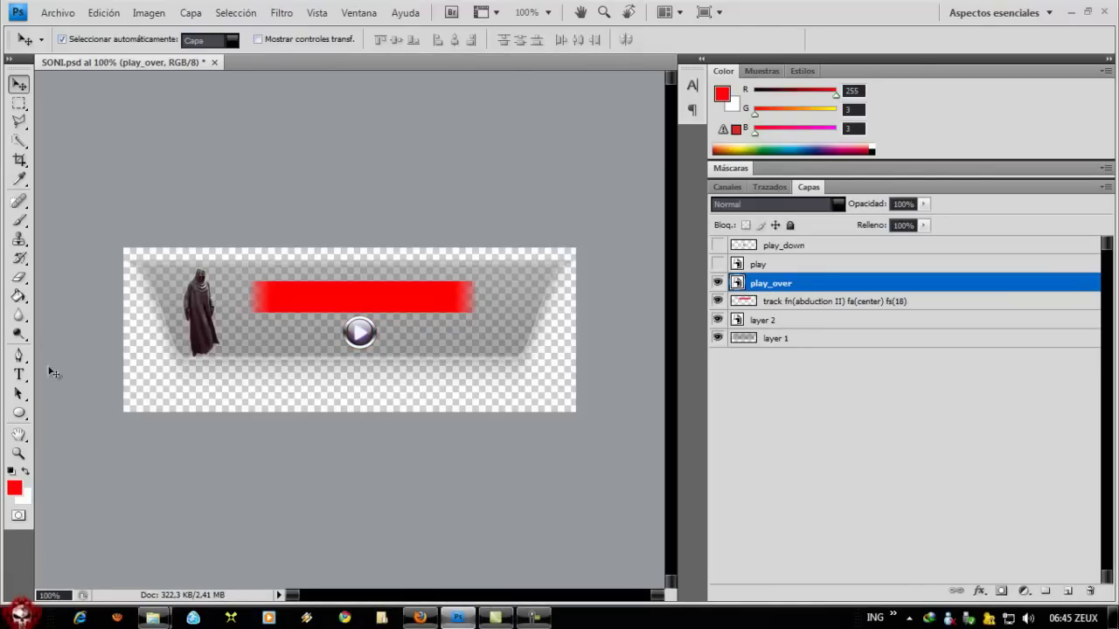
- Draw a white (RGB 255, 255, 255) ellipse shape around the play button and place its layer directly below play_over
left_click(14, 491)
mouse_move(634, 460)
left_mouse_down()
mouse_move(679, 507)
mouse_move(772, 567)
left_mouse_up()
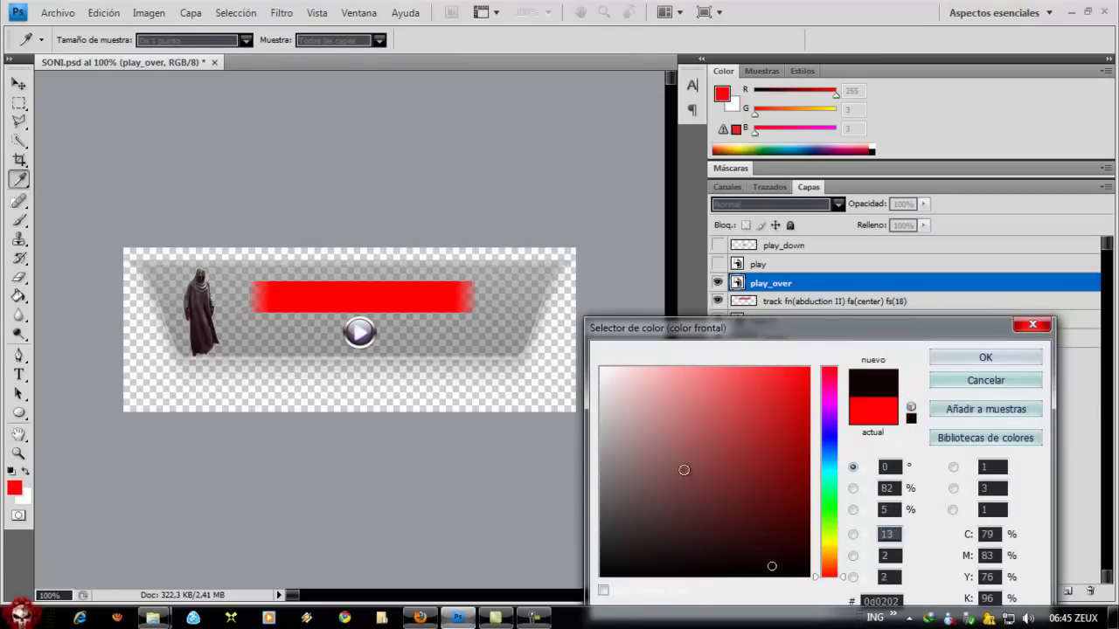
left_click_drag(722, 500, 581, 356)
key("Return")
key("v")
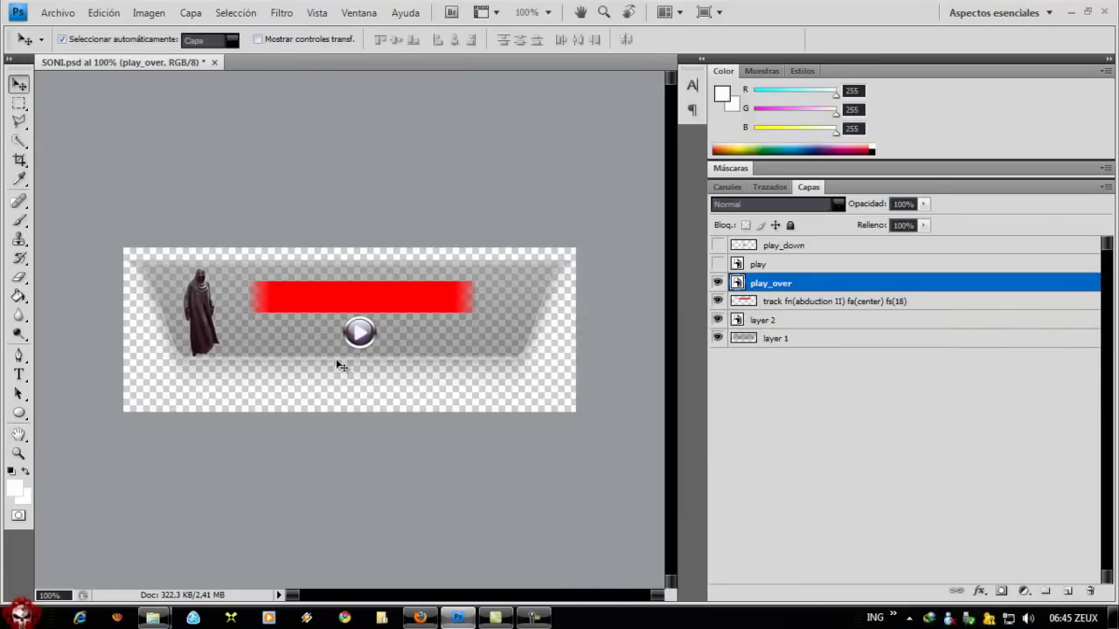
left_click(19, 413)
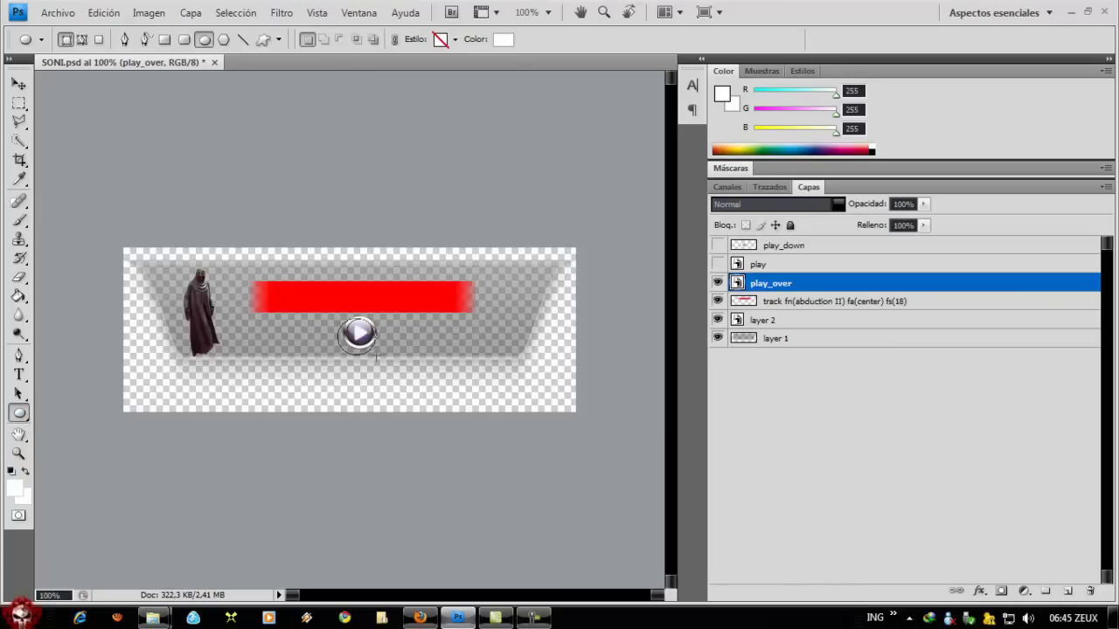
left_click_drag(377, 354, 377, 356)
left_click_drag(799, 290, 799, 310)
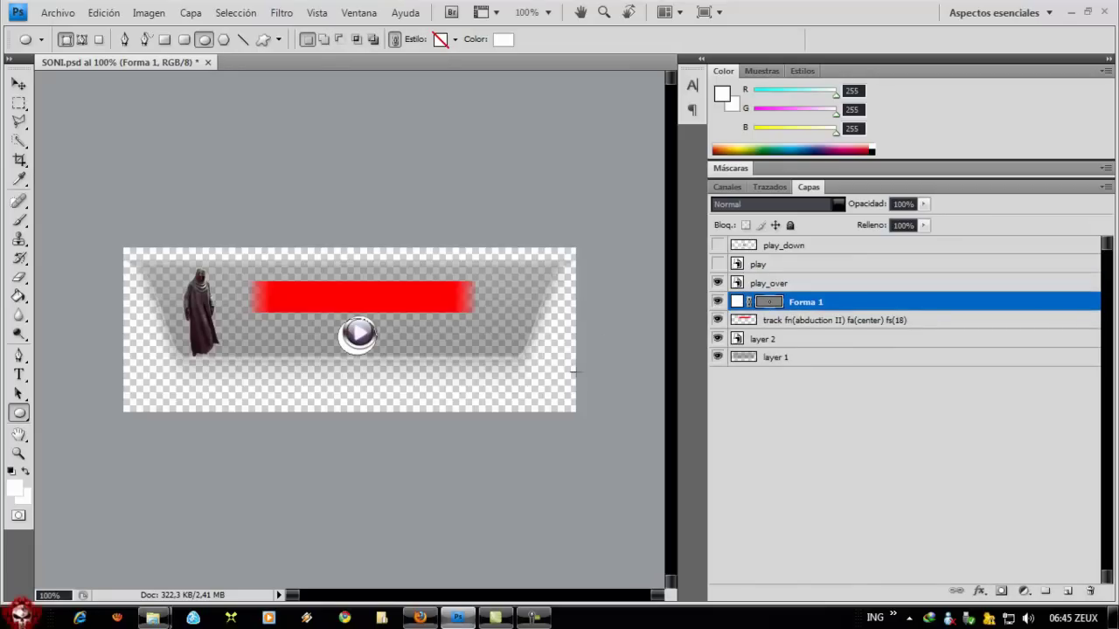
- Start a free transform of the white ellipse and nudge it up and to the right to centre it behind the play button
key("ctrl+t")
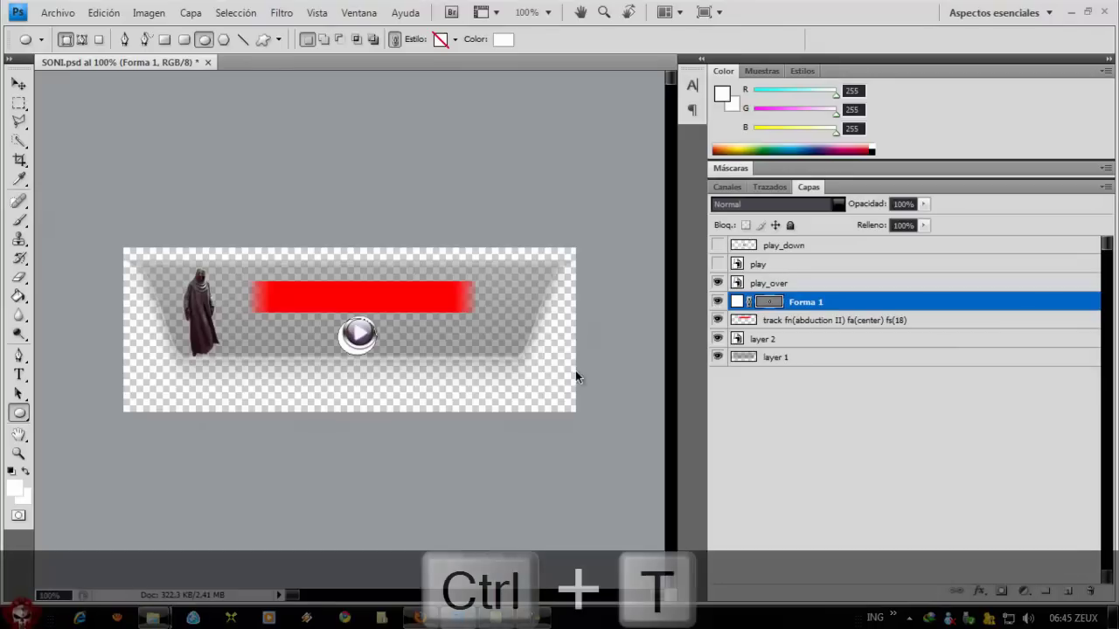
key("Up")
key("Up")
key("Up")
key("Up")
key("Right")
key("Right")
key("Right")
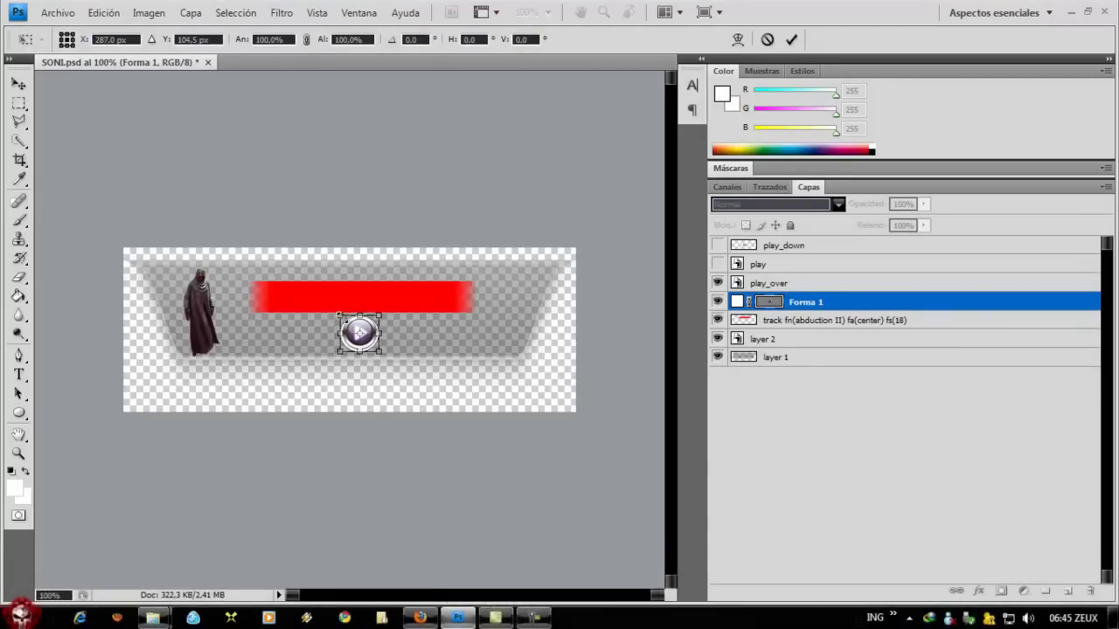
- Scale the white ellipse to about 114.6% width and 107.8% height, recentre it behind the play button and apply the transformation
left_click_drag(338, 311, 335, 325)
key("Right")
key("Right")
key("Right")
key("Right")
key("Down")
key("Up")
left_click(18, 84)
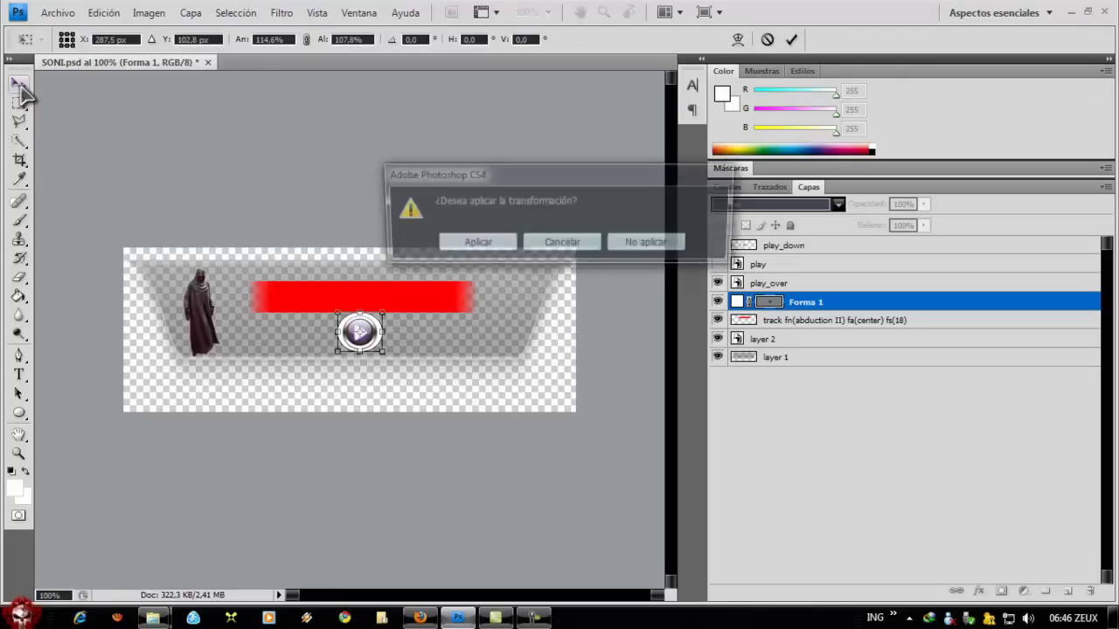
left_click(472, 245)
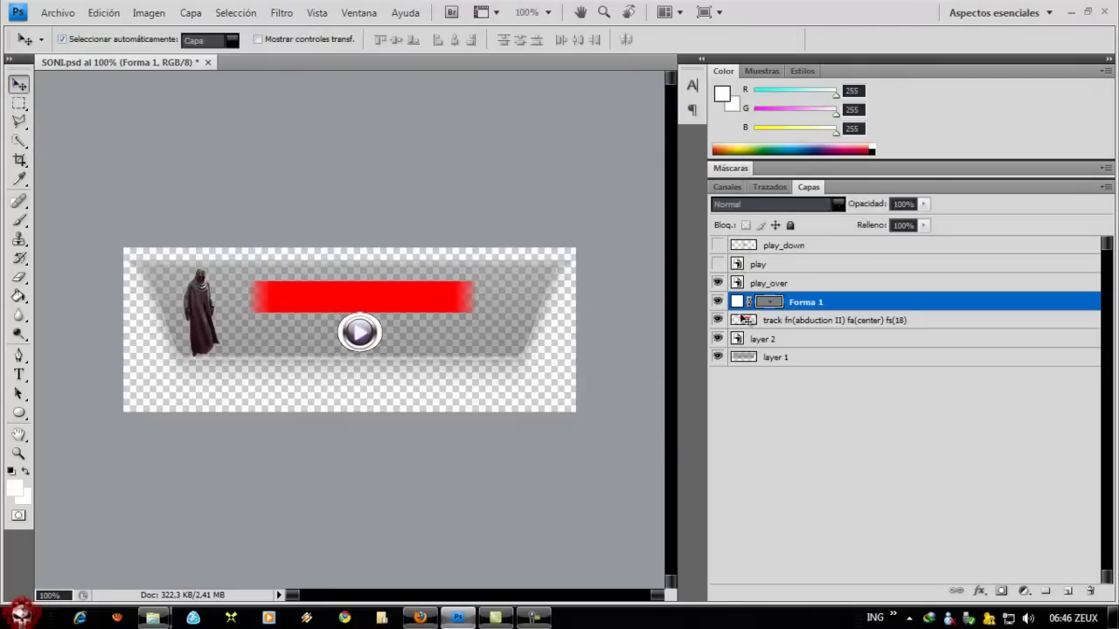
- Rasterize the white ellipse and apply a Gaussian blur with a 2.3-pixel radius
left_click(284, 12)
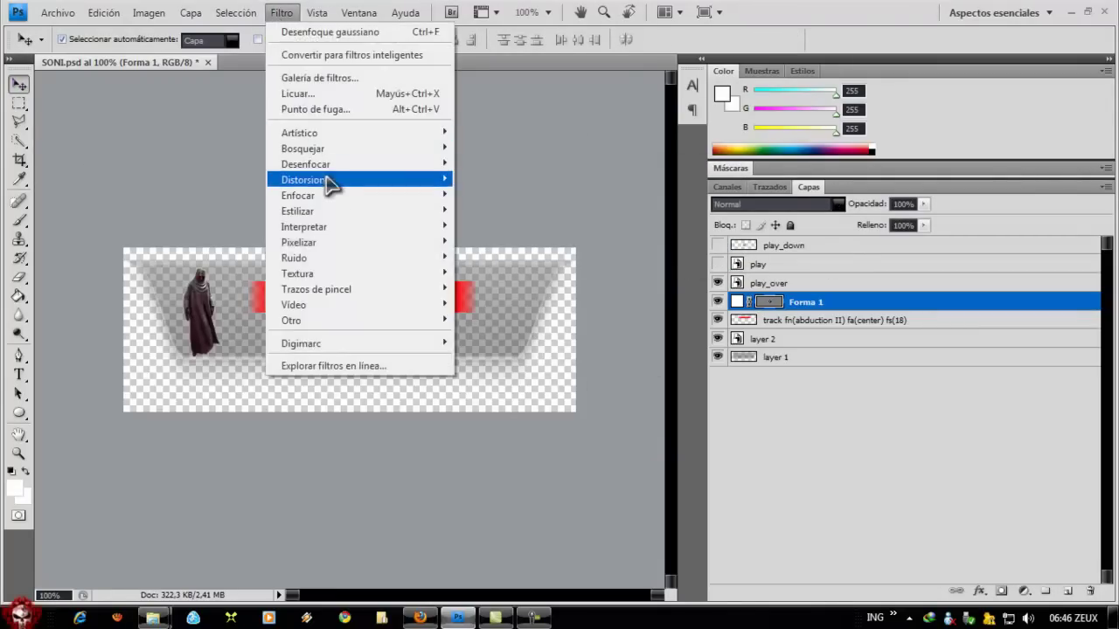
mouse_move(412, 167)
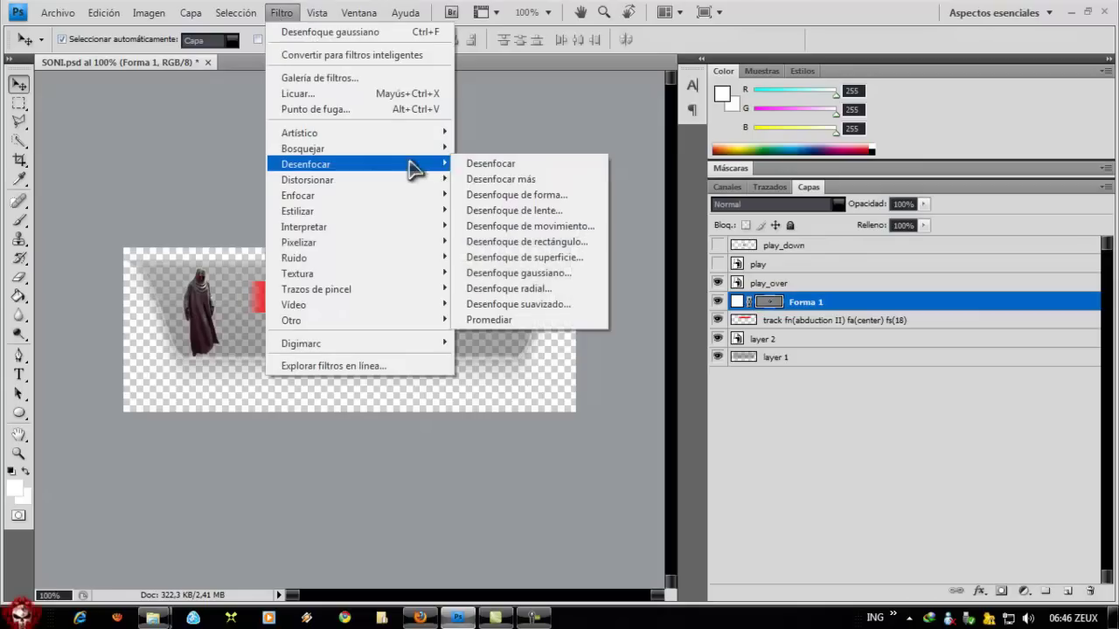
left_click(505, 275)
key("Return")
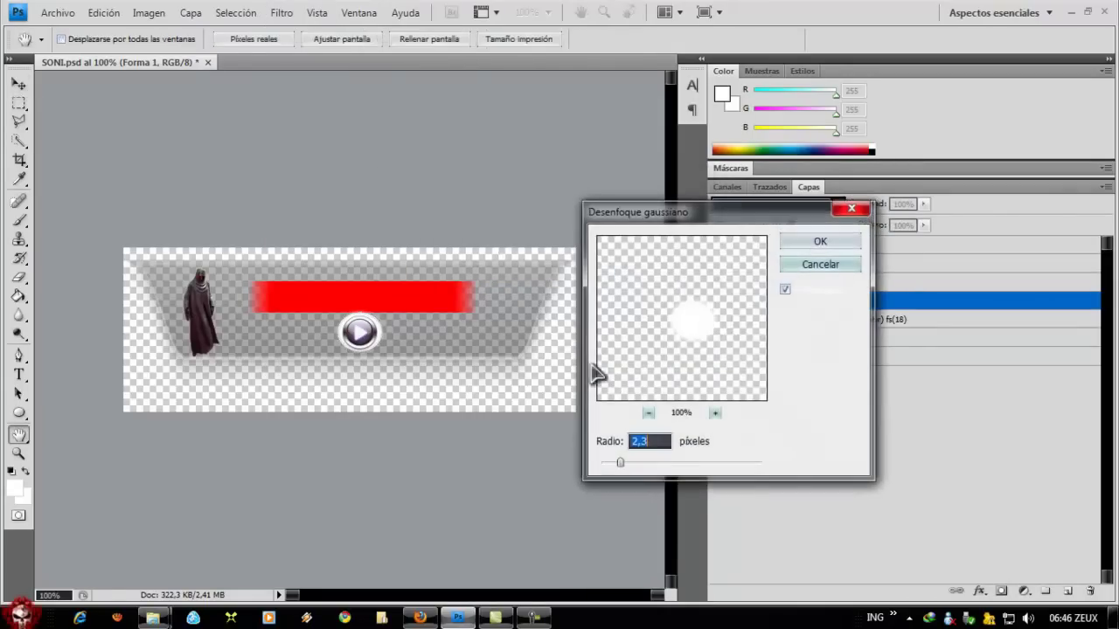
left_click(820, 242)
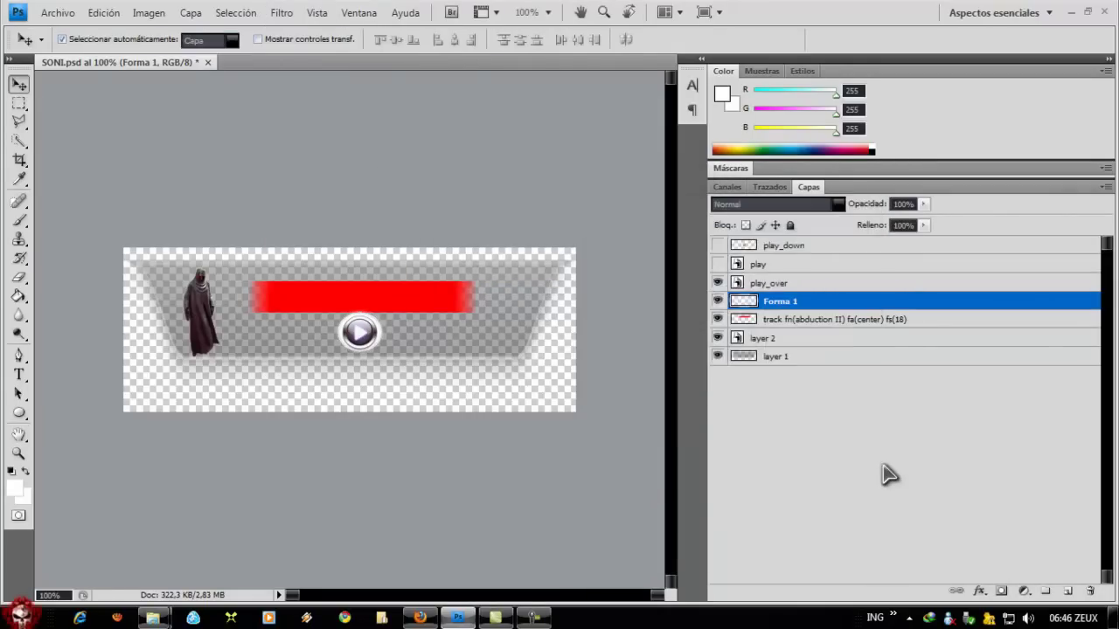
- Merge the blurred white ellipse layer with play_over and deselect the layers
left_click(778, 301)
left_click(768, 290, "ctrl")
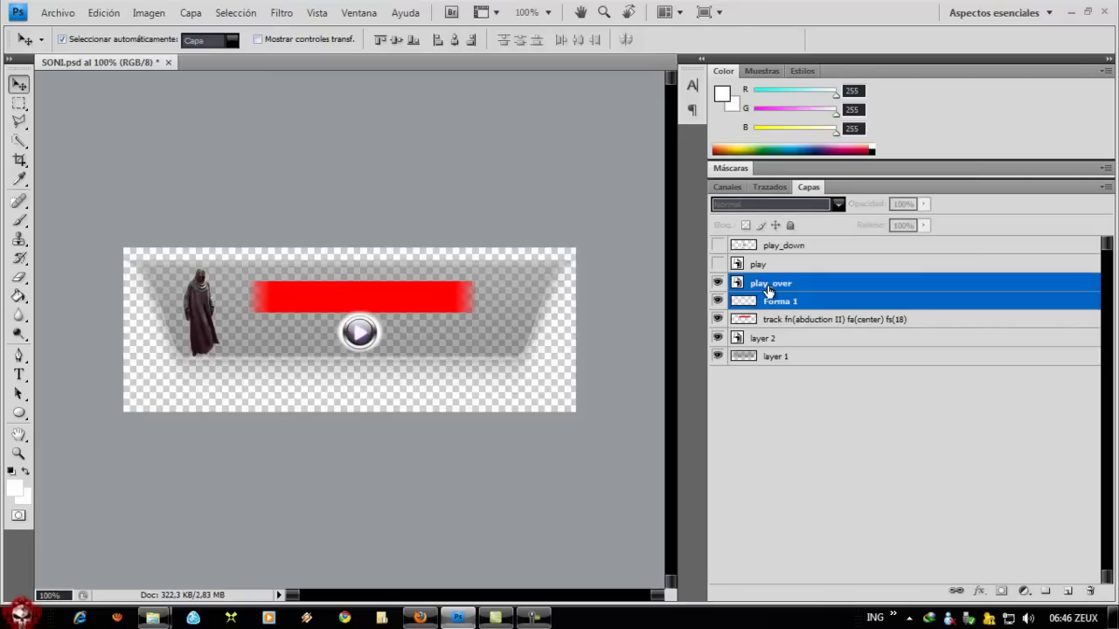
key("ctrl+e")
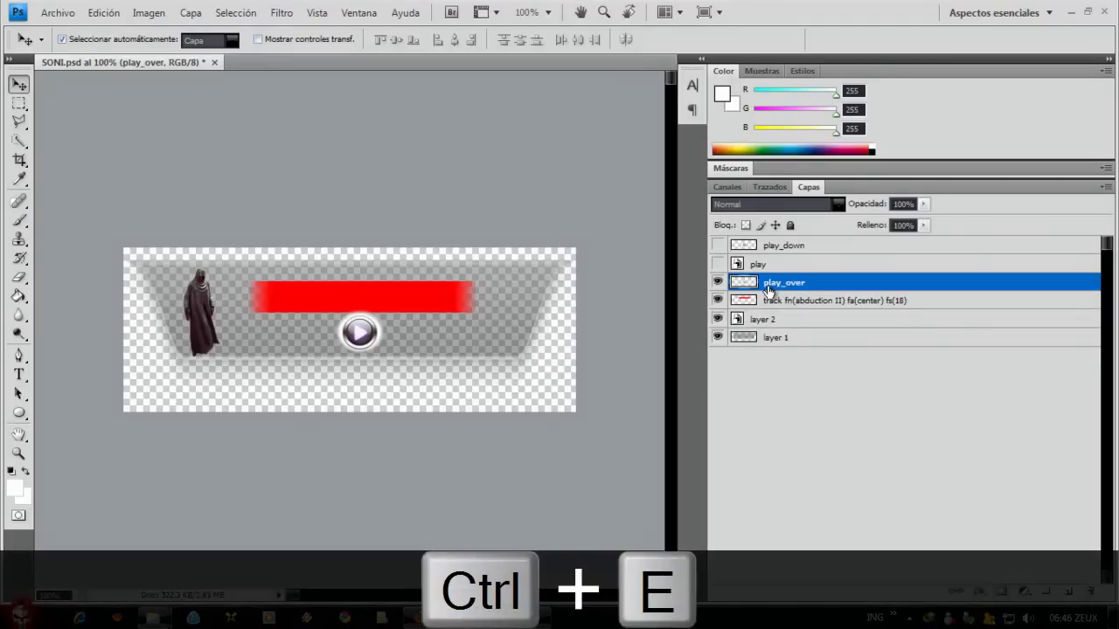
left_click(835, 428)
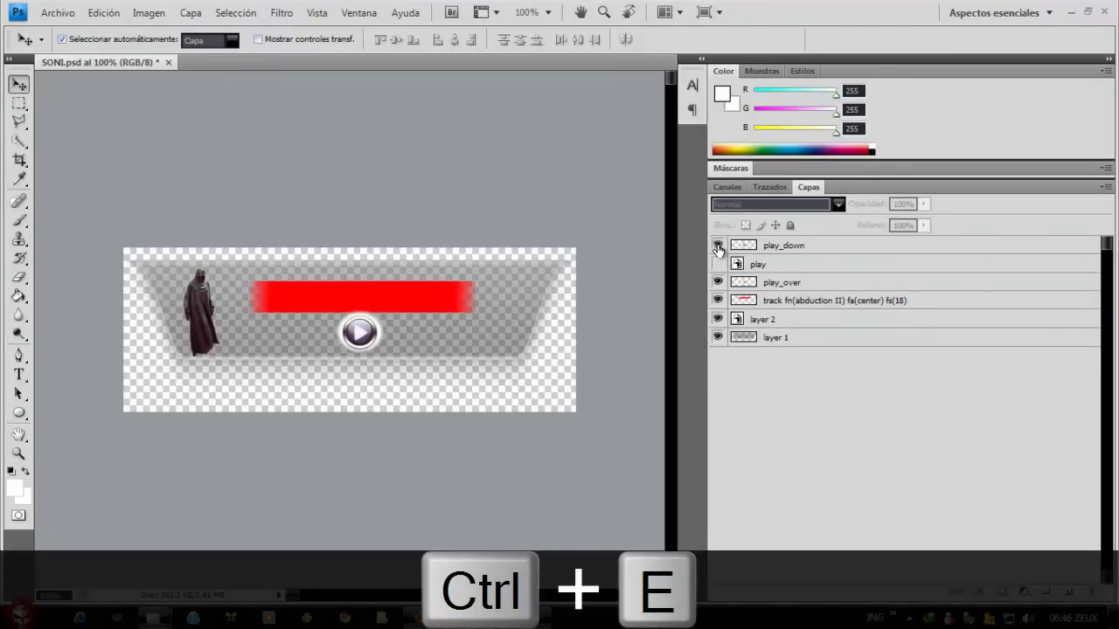
- Hide the play_down and play_over layers and leave the play layer visible
left_click(718, 282)
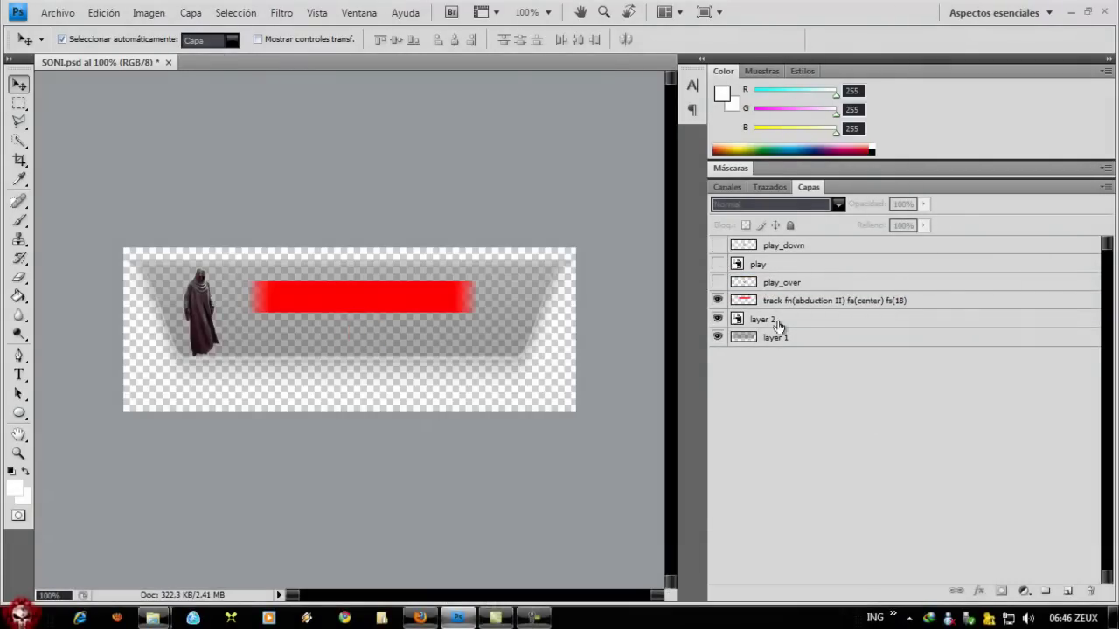
left_click(718, 264)
left_click(718, 264)
left_click(717, 265)
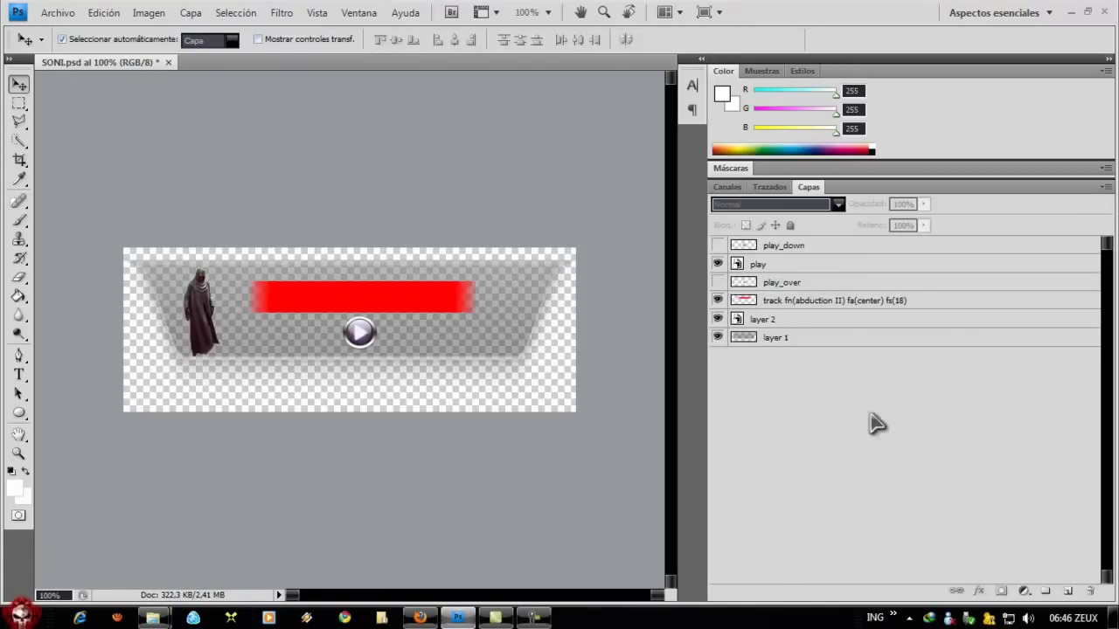
- Save the skin as SONI in Photoshop PSD format, replacing the existing file and accepting the format options
left_click(63, 14)
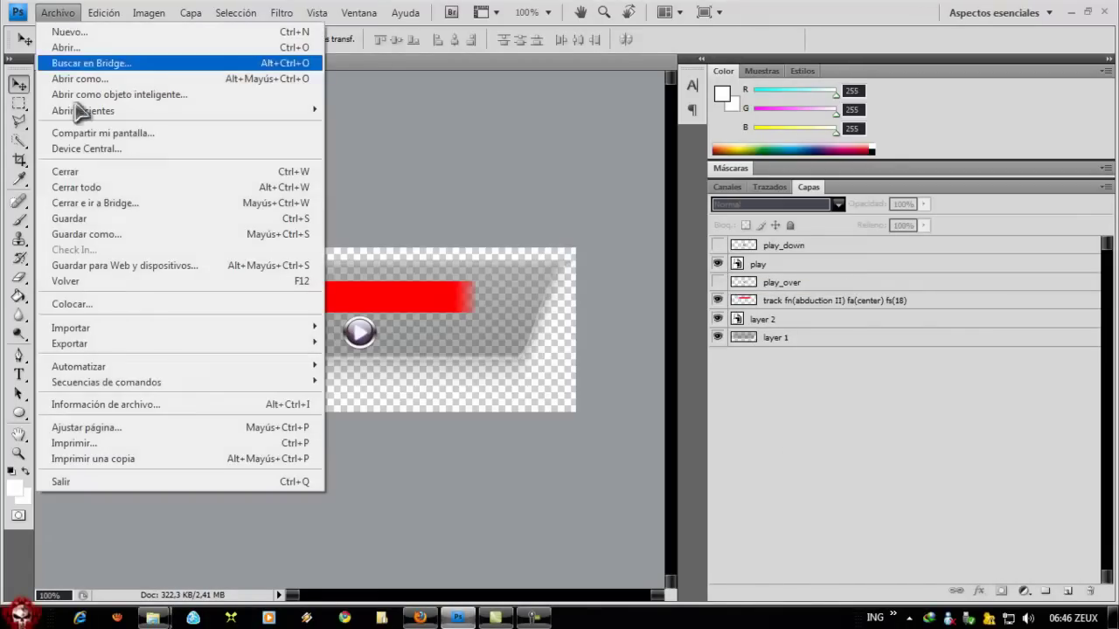
left_click(122, 233)
left_click(990, 364)
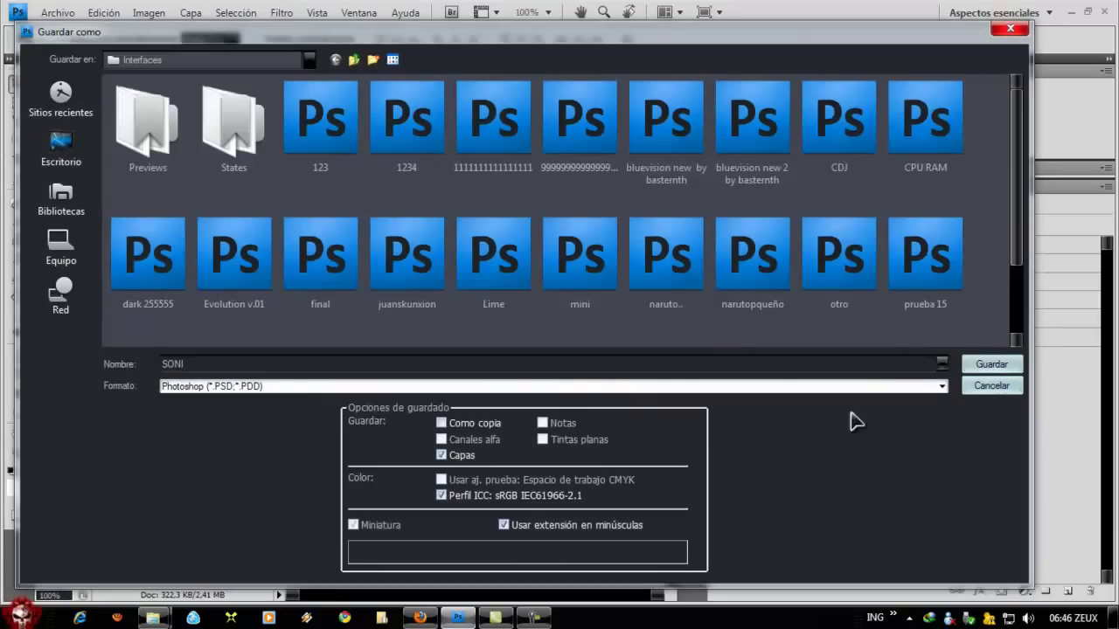
left_click(486, 241)
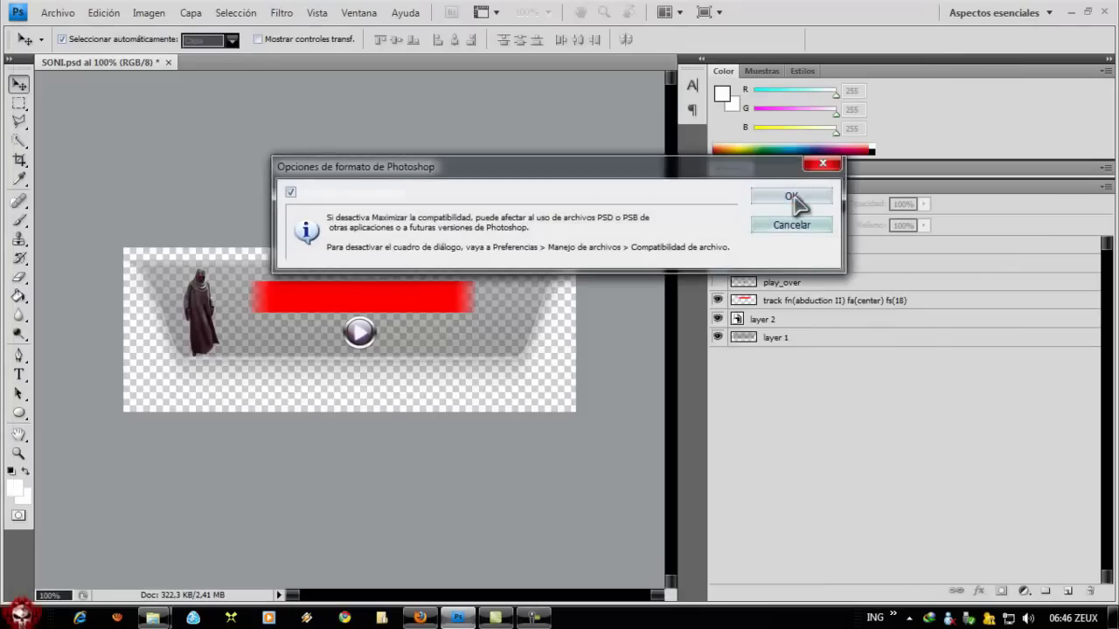
left_click(795, 191)
- Switch to the Xion player on the desktop and load the SONI skin
left_click(1070, 12)
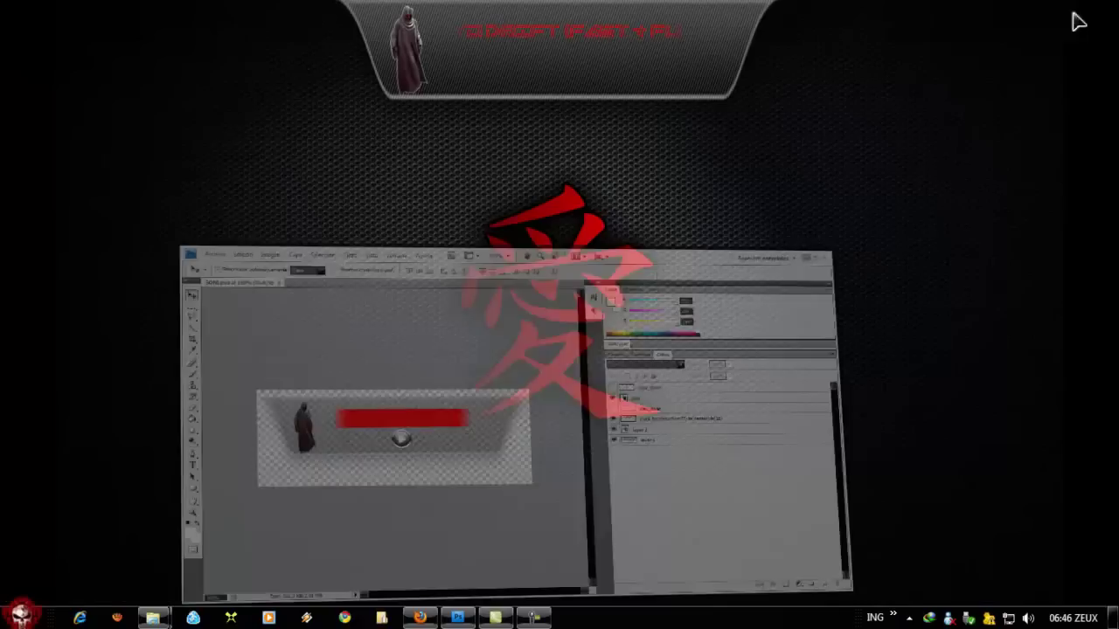
right_click(596, 82)
left_click(602, 181)
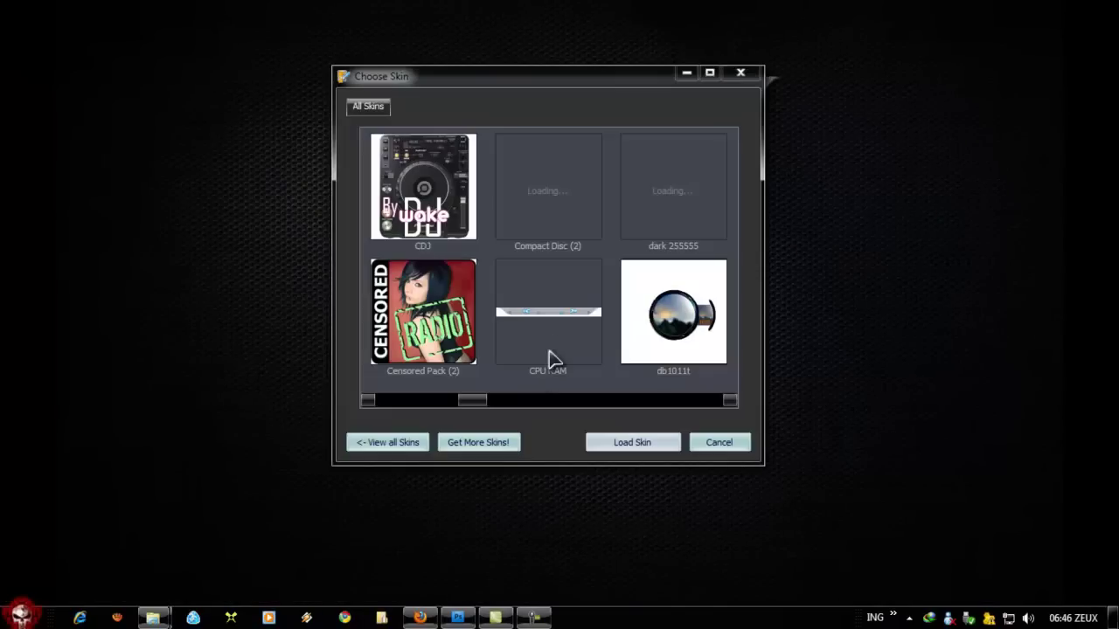
left_click_drag(464, 404, 624, 409)
left_click(664, 442)
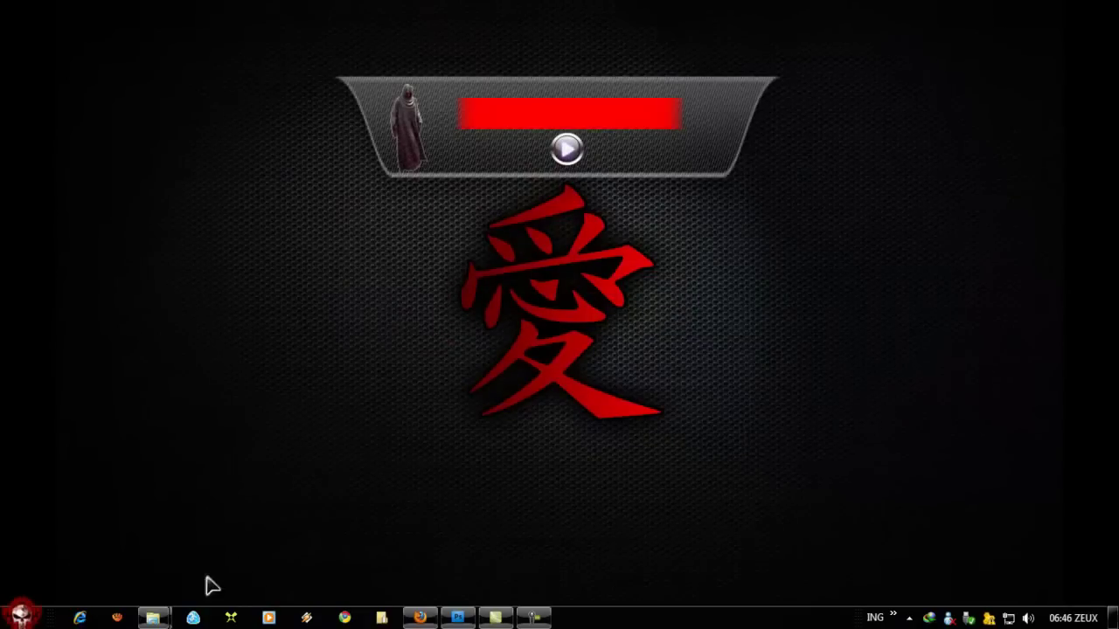
- Switch back to Photoshop, show the play_over and play_down layers, and save the document over SONI.psd
left_click(458, 619)
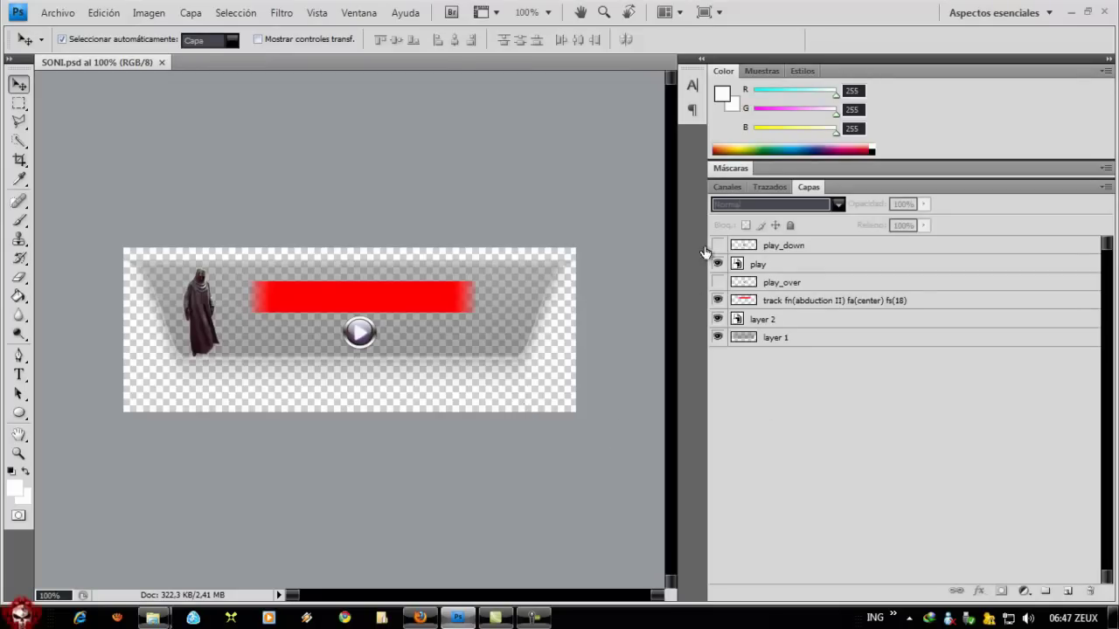
left_click(717, 283)
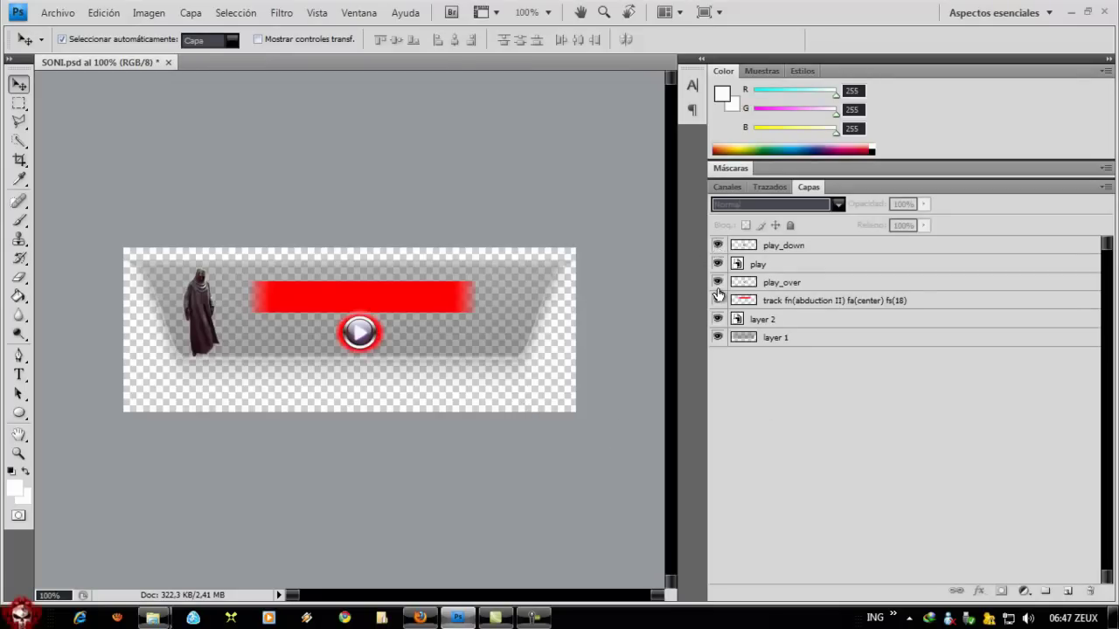
left_click(56, 18)
left_click(85, 231)
key("Return")
left_click(480, 242)
left_click(791, 197)
- Return to the Xion player and reload the SONI skin with all play layers shown
left_click(1068, 12)
right_click(597, 150)
left_click(626, 187)
mouse_move(644, 399)
left_mouse_down()
mouse_move(719, 405)
mouse_move(643, 407)
left_mouse_up()
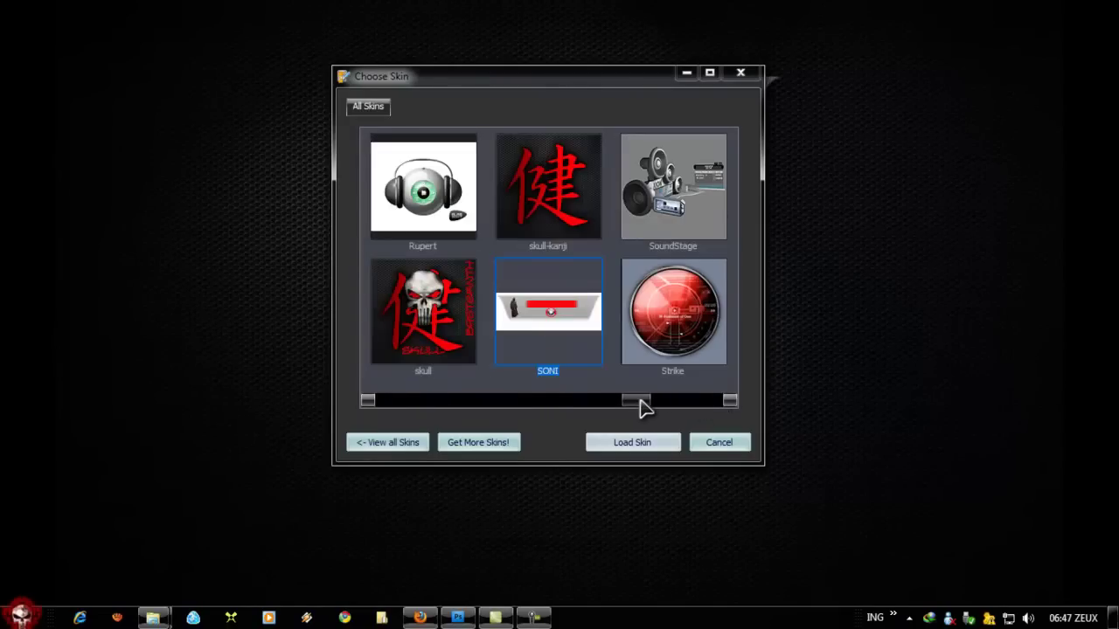
left_click(644, 446)
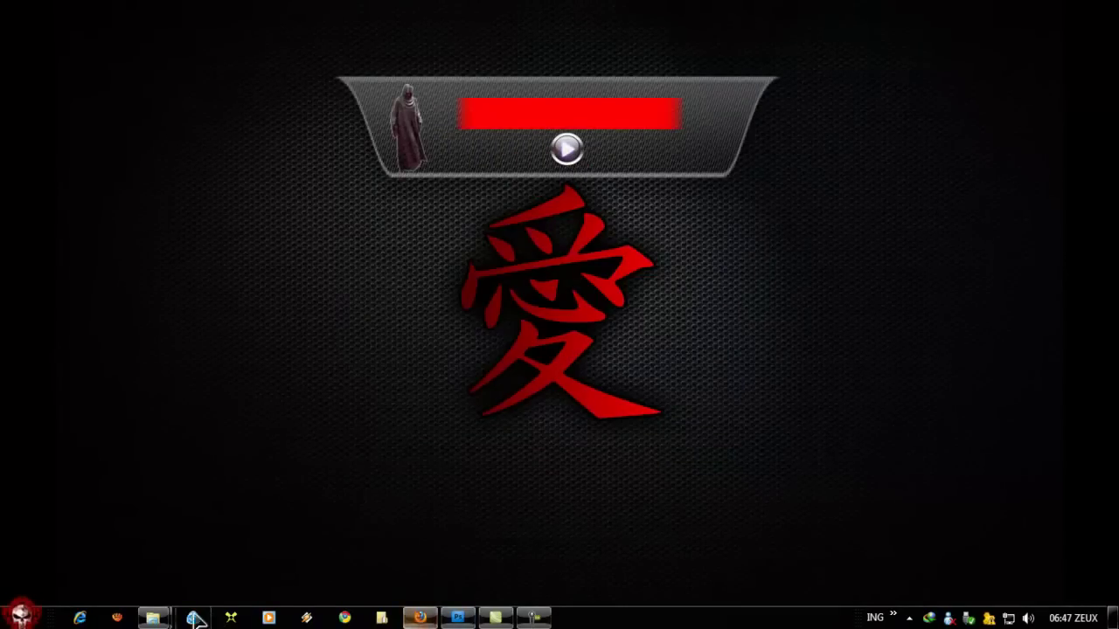
- In Photoshop, reorder the layers so play_over sits above play and play_down below it, and hide both state layers
left_click(456, 618)
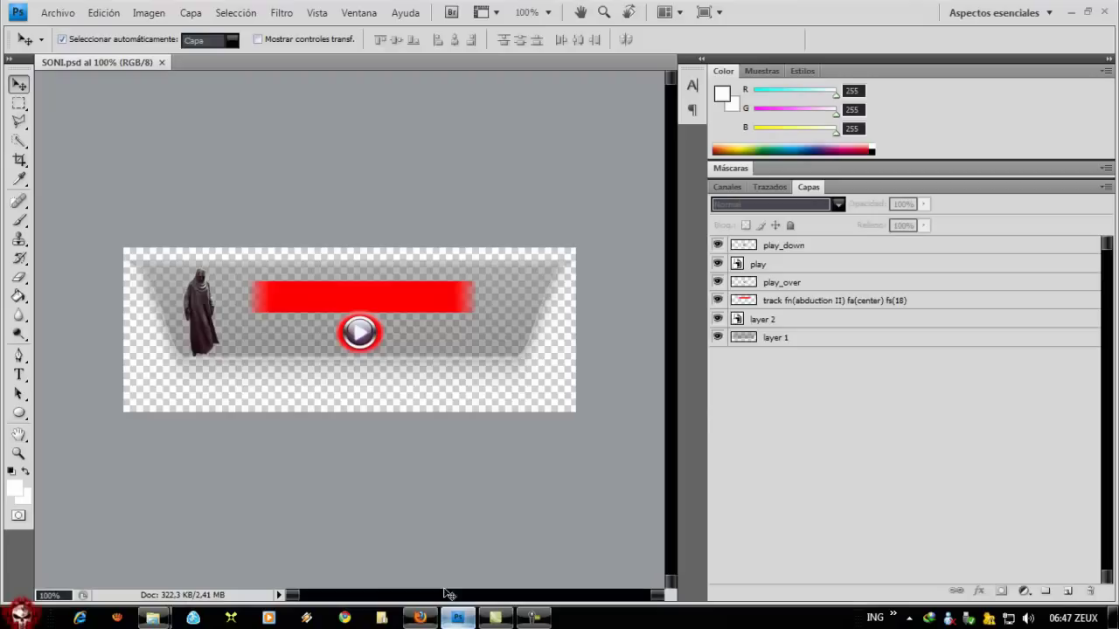
left_click(791, 250)
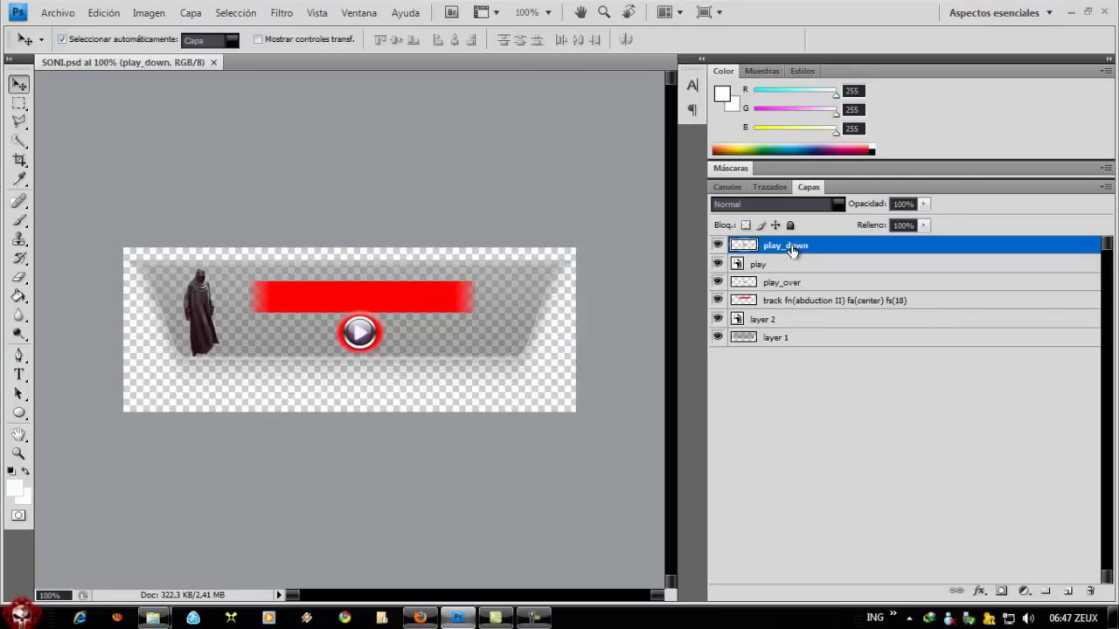
mouse_move(784, 252)
left_mouse_down()
mouse_move(781, 276)
mouse_move(782, 245)
left_mouse_up()
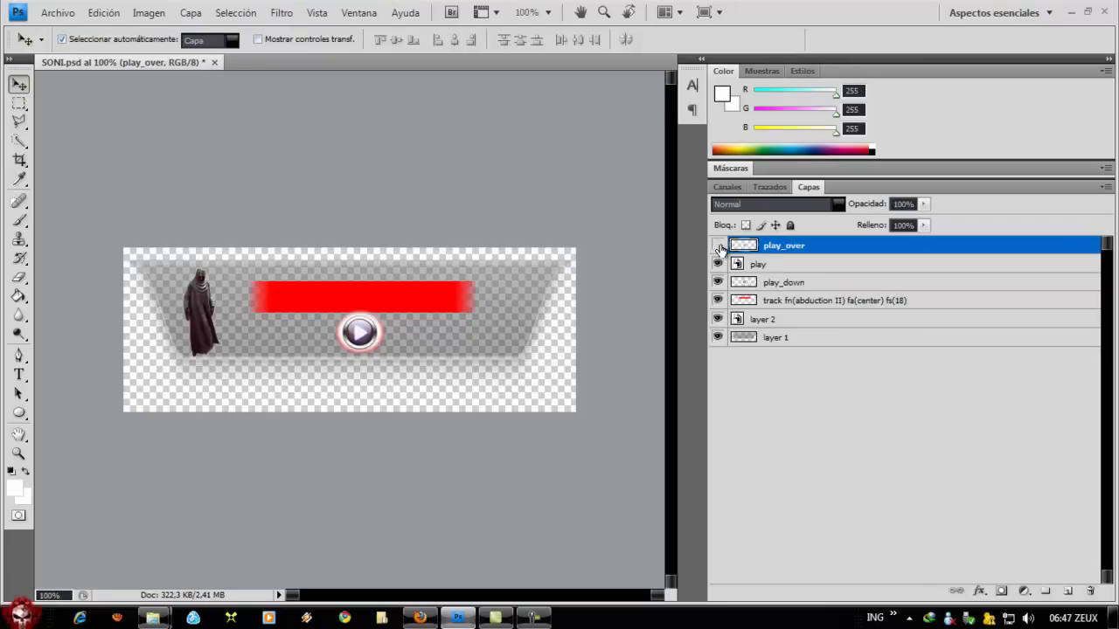
left_click(718, 246)
left_click(718, 282)
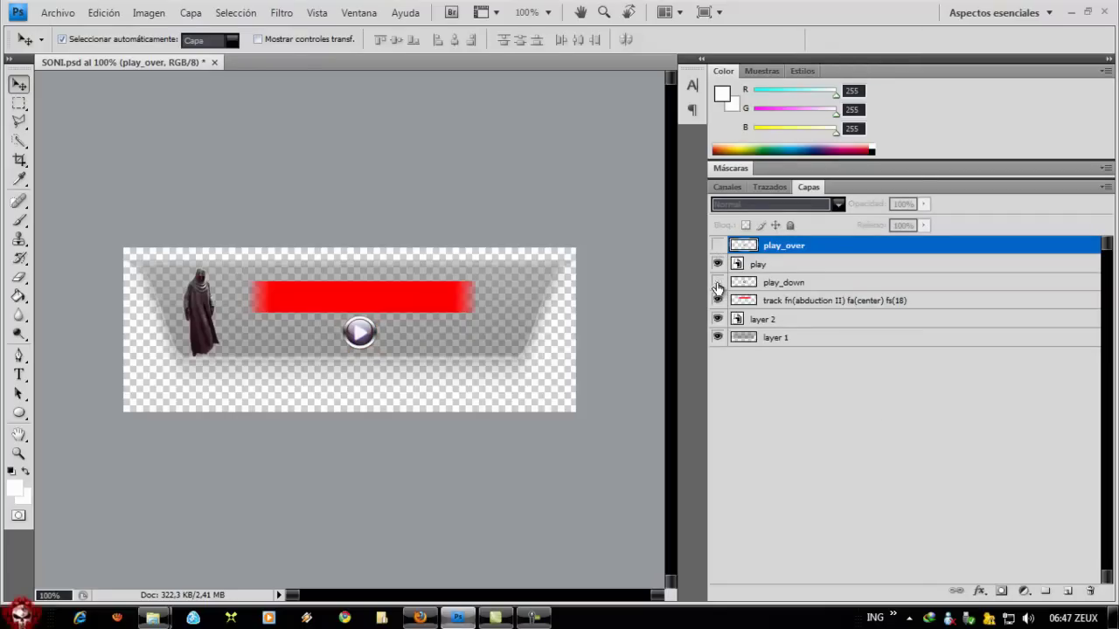
- Save the reordered document as SONI in PSD format, overwriting the existing file
left_click(57, 12)
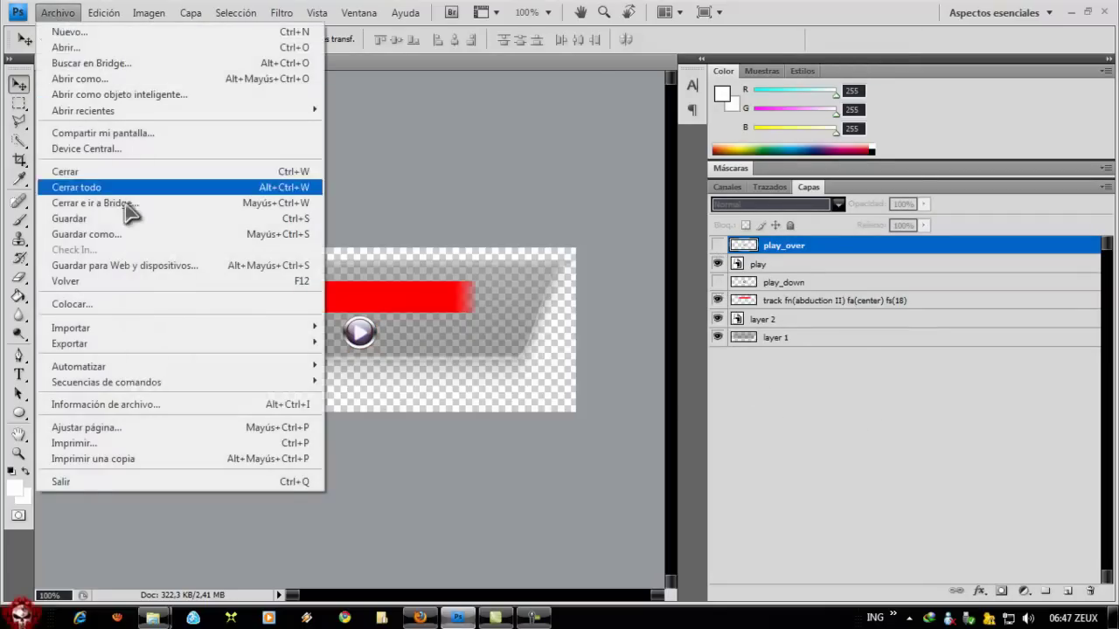
left_click(87, 234)
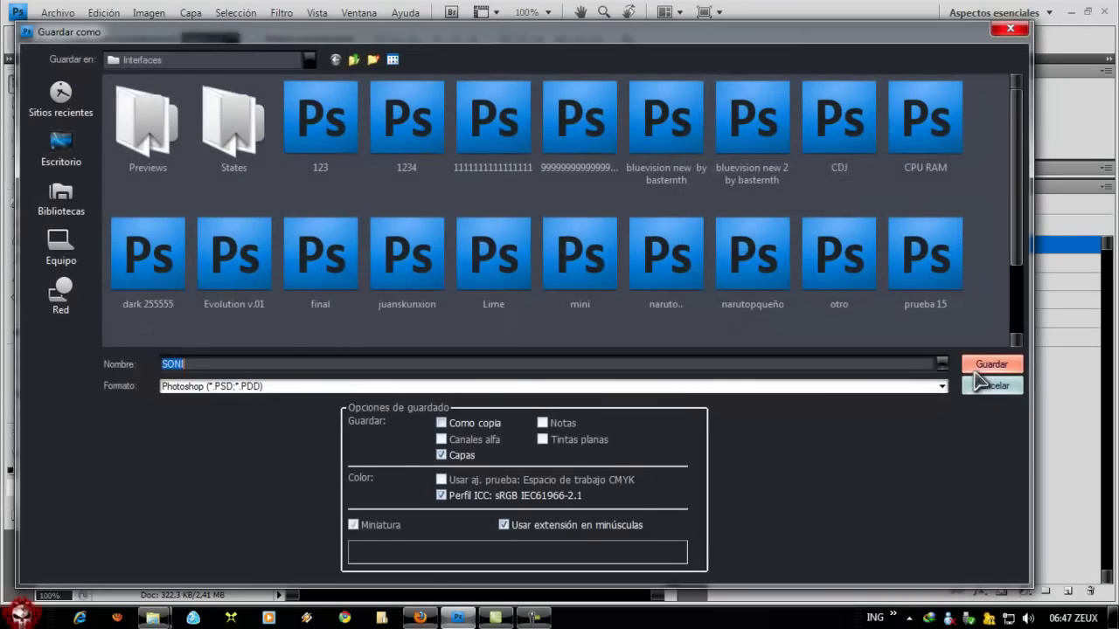
left_click(988, 366)
left_click(477, 243)
left_click(794, 194)
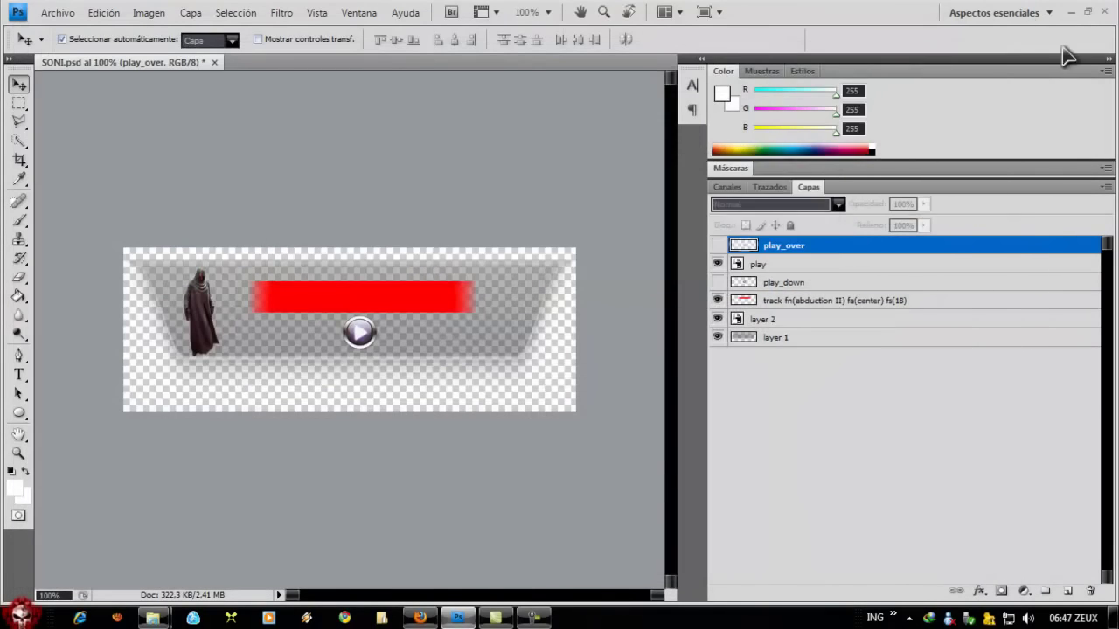
- Switch to the Xion player and load the SONI skin with the reordered play layers
left_click(1070, 12)
right_click(629, 166)
left_click(686, 202)
left_click_drag(475, 416, 644, 414)
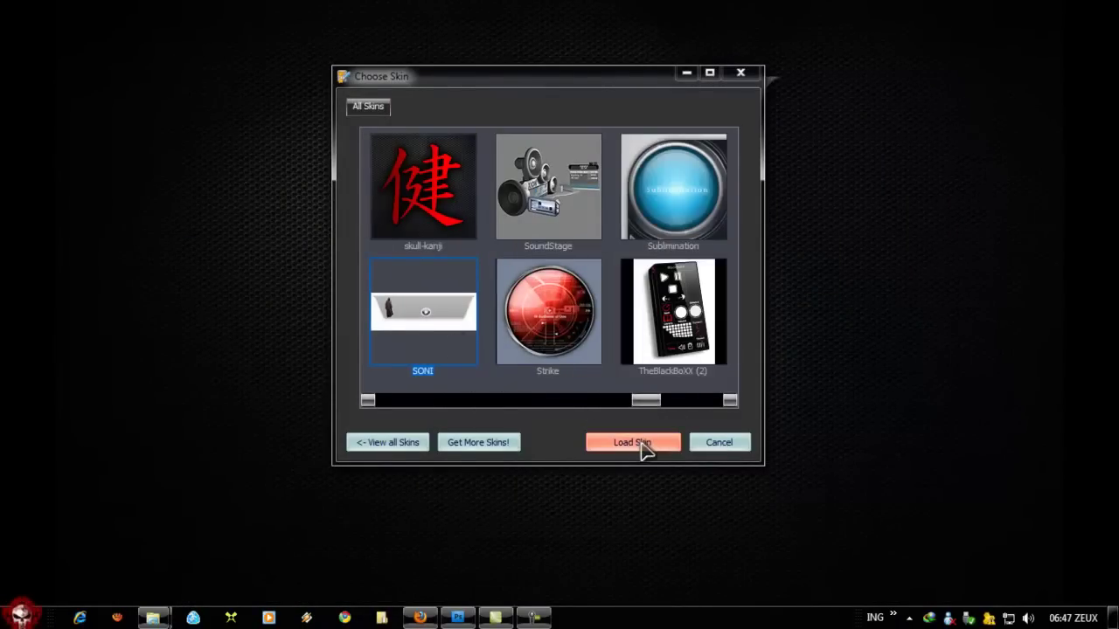
left_click(635, 443)
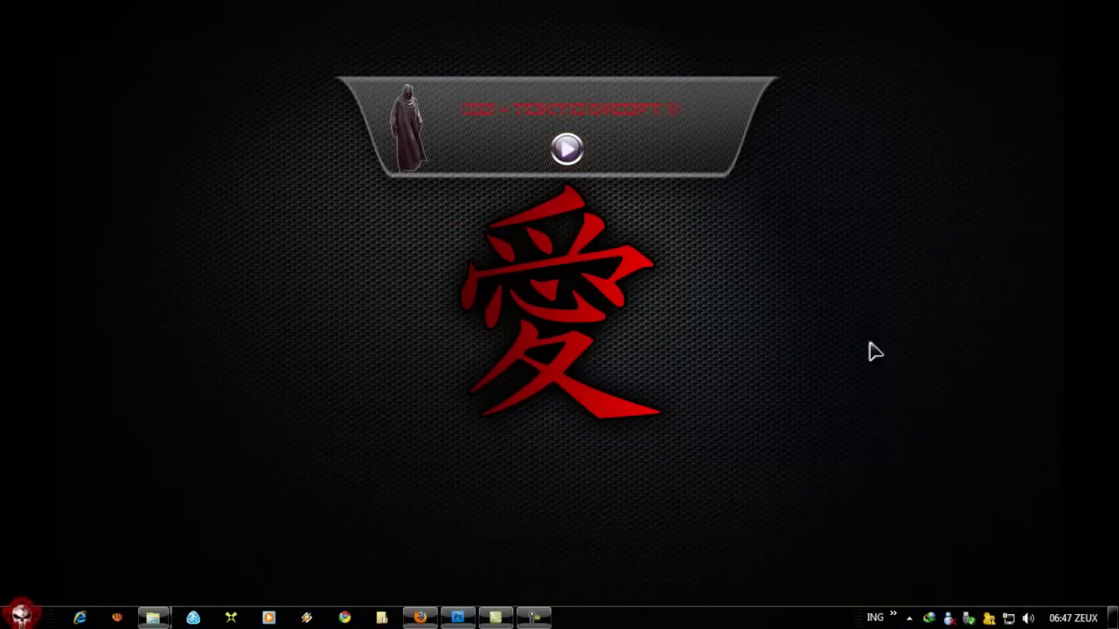
- Test the play button's over and down states in the Xion player and pause playback
left_click(457, 618)
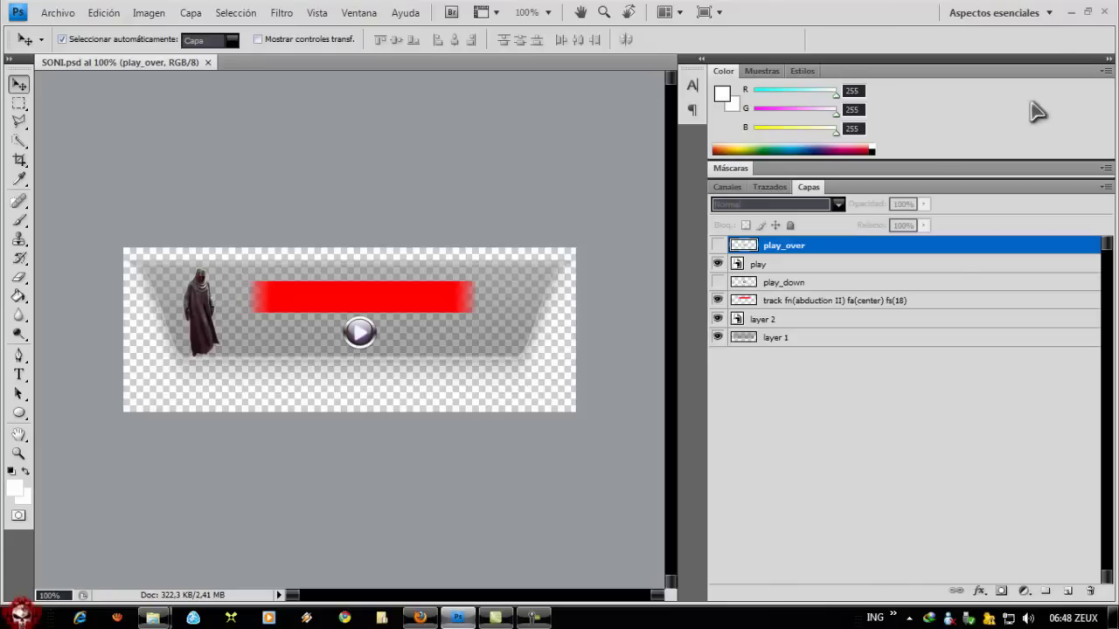
left_click(1070, 13)
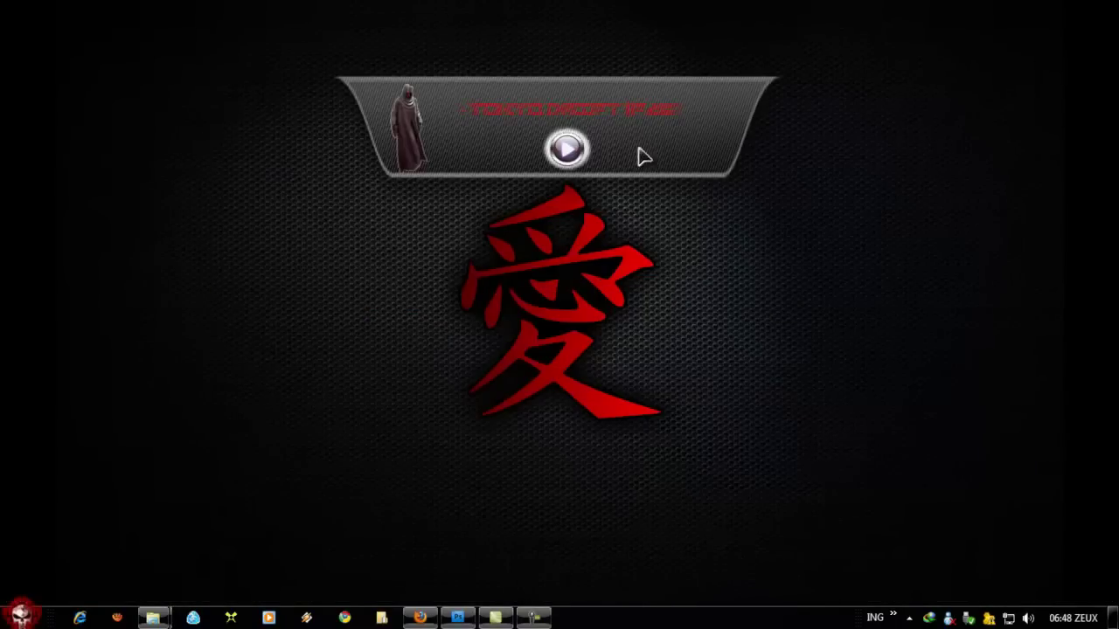
left_click(573, 160)
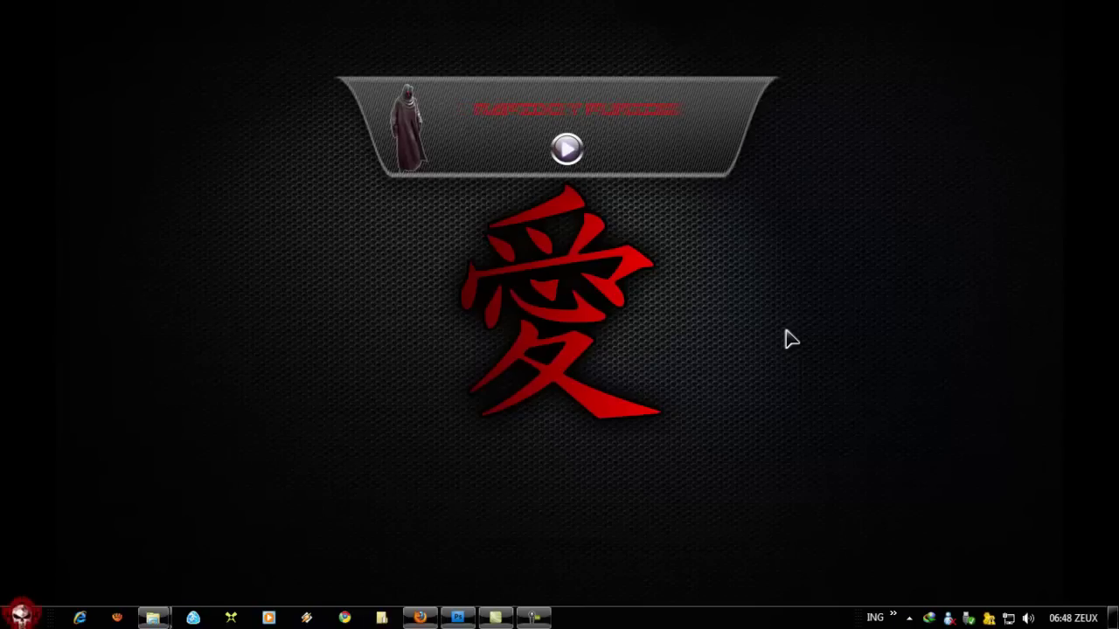
right_click(631, 151)
left_click(618, 148)
left_click(568, 150)
mouse_move(466, 619)
right_click(629, 159)
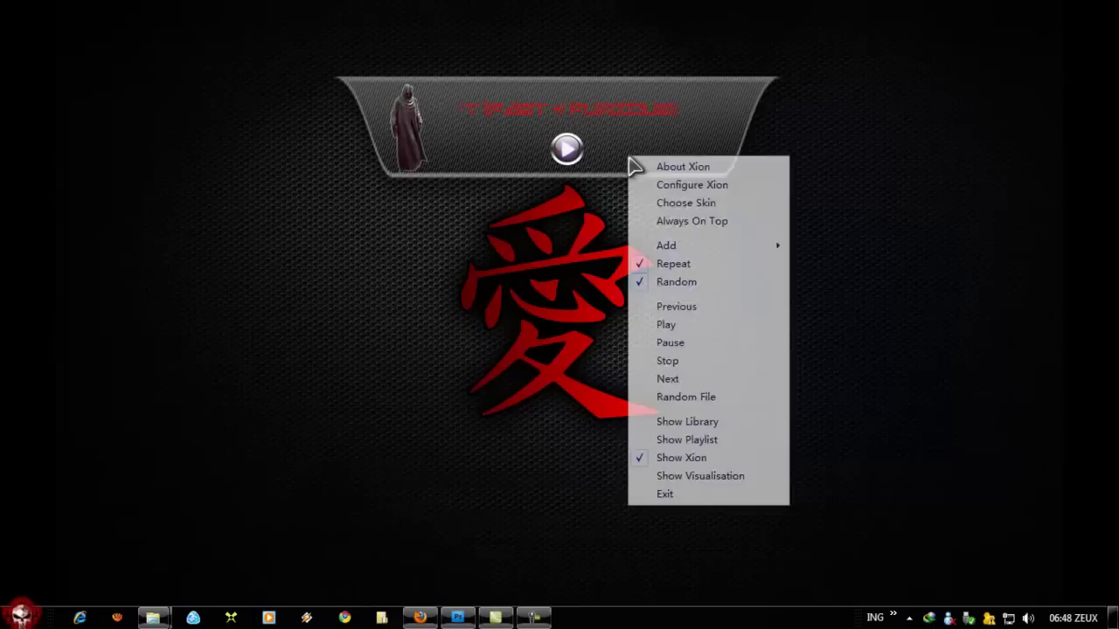
left_click(666, 348)
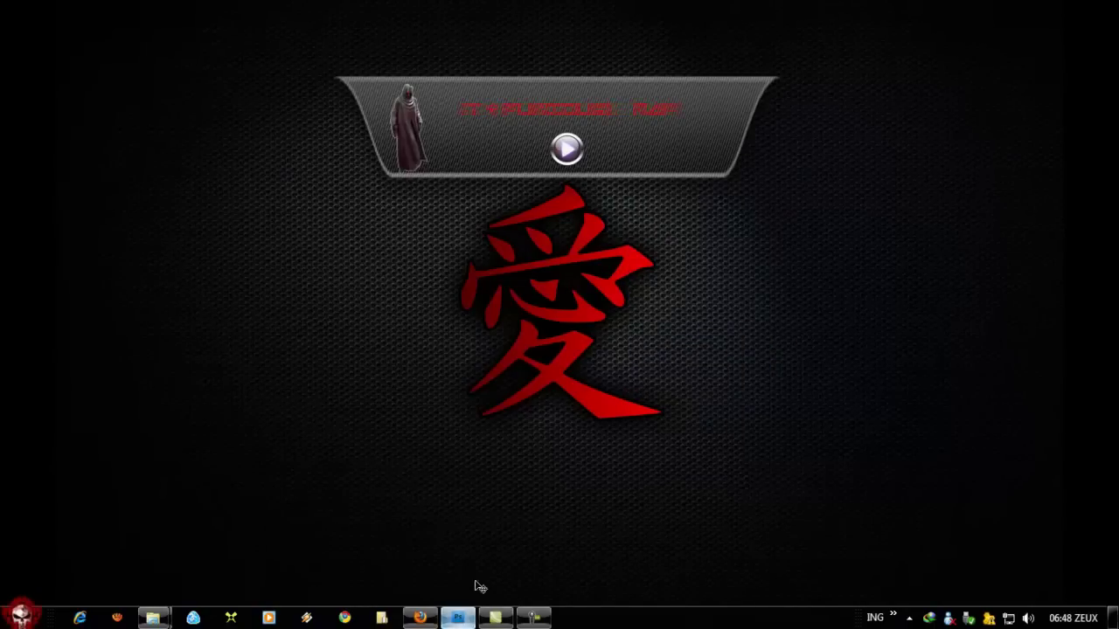
- Switch to Photoshop and set the play layer's opacity to 0%
left_click(458, 619)
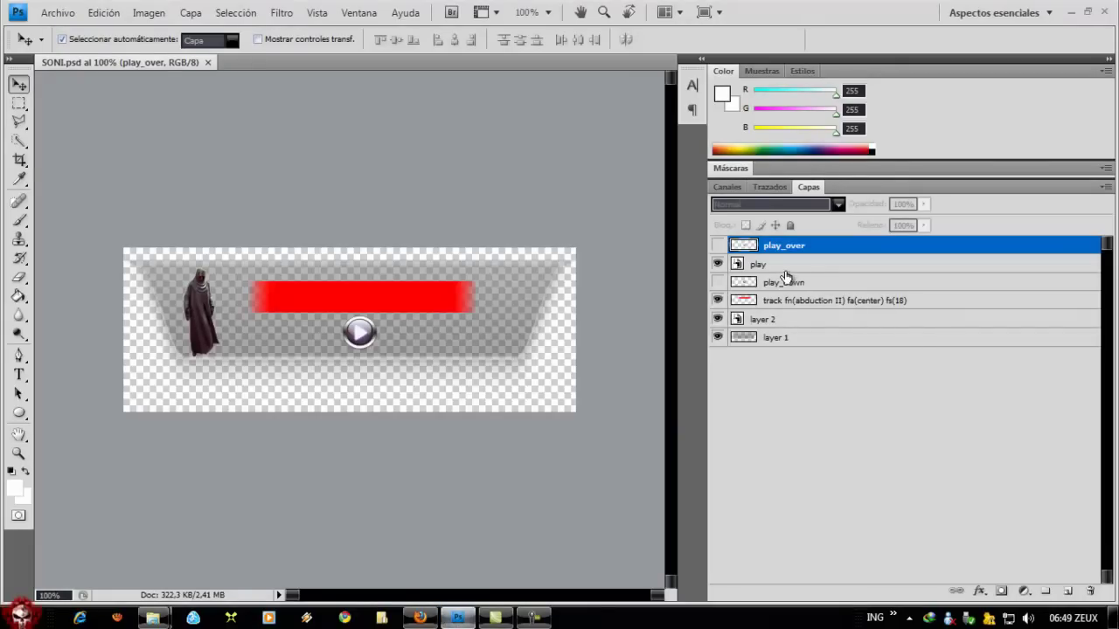
left_click(759, 265)
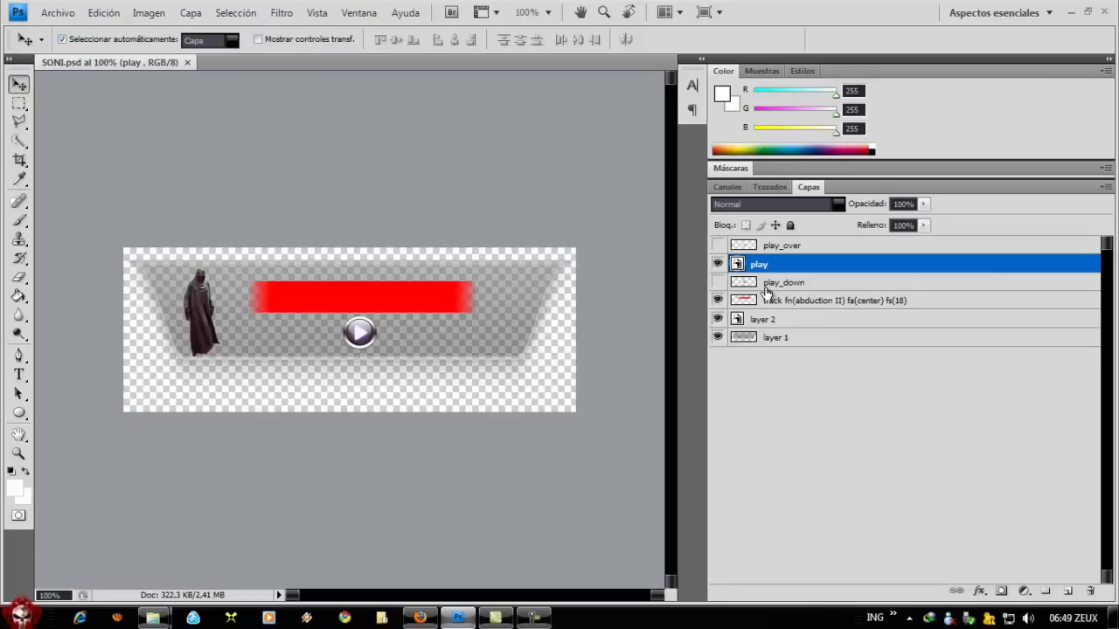
left_click(790, 394)
left_click(759, 266)
left_click(924, 203)
left_click_drag(928, 228, 813, 225)
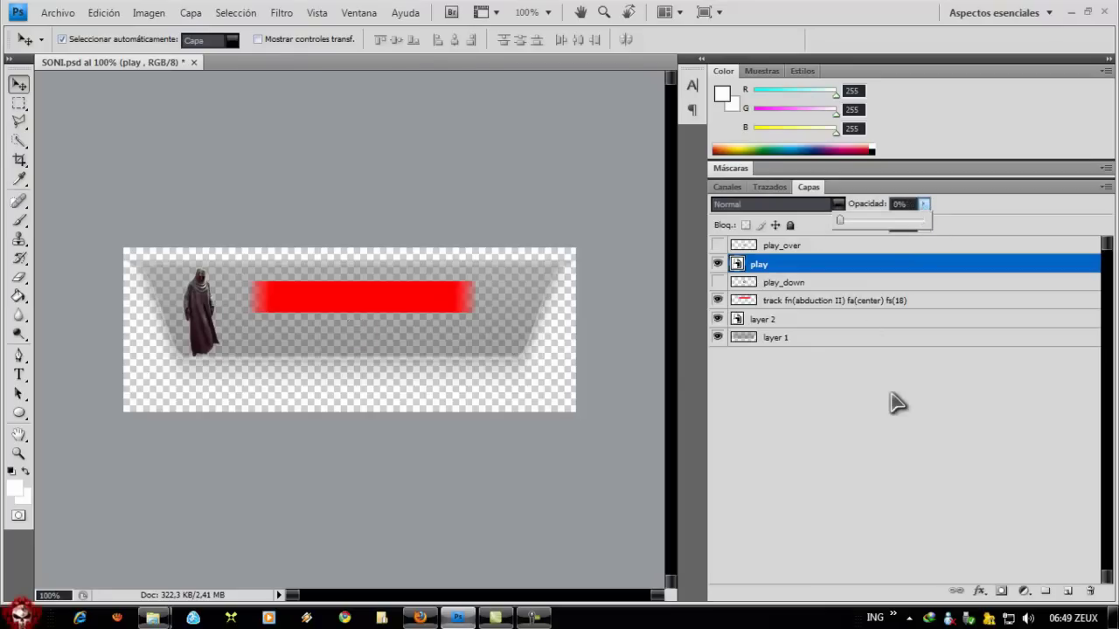
left_click(905, 428)
left_click(759, 265)
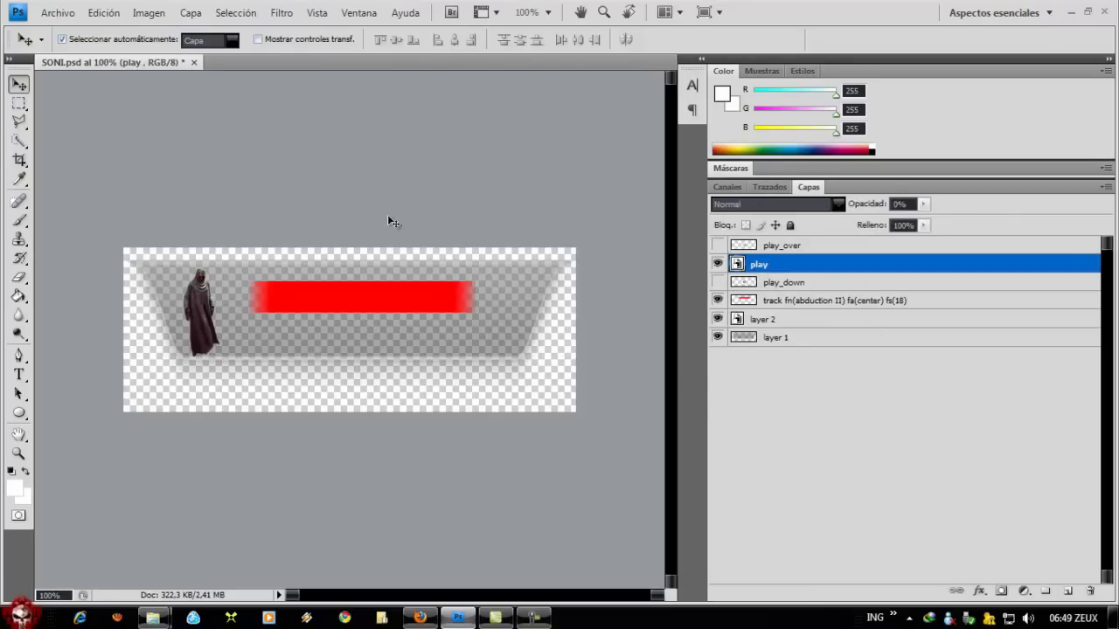
- Save the document with the transparent play layer over SONI.psd, accepting the format options
left_click(75, 14)
left_click(107, 232)
left_click(1005, 364)
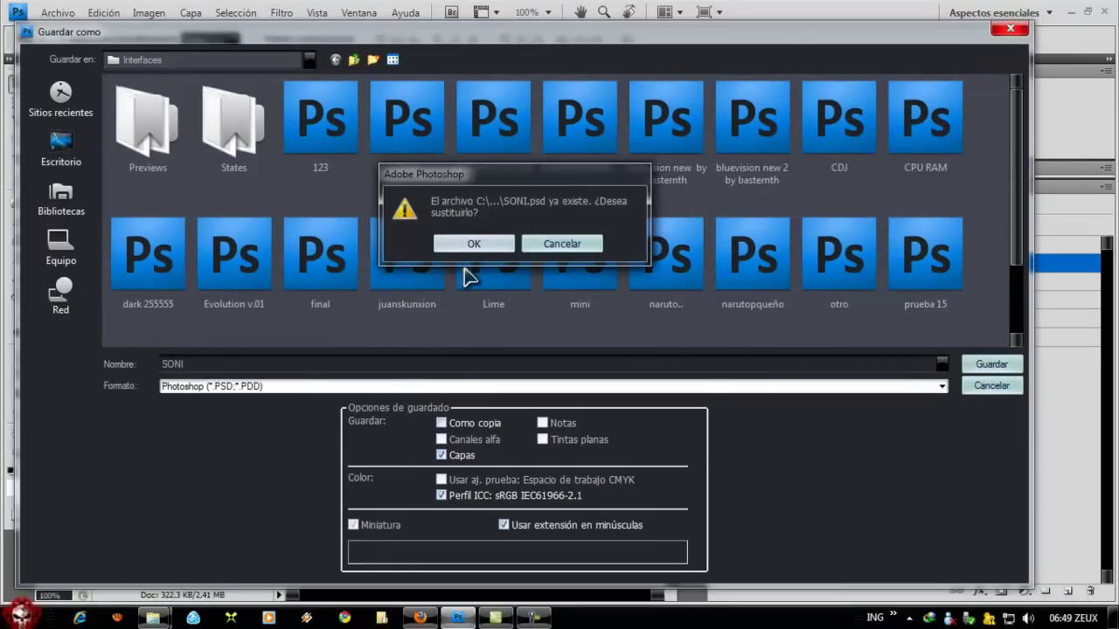
left_click(473, 244)
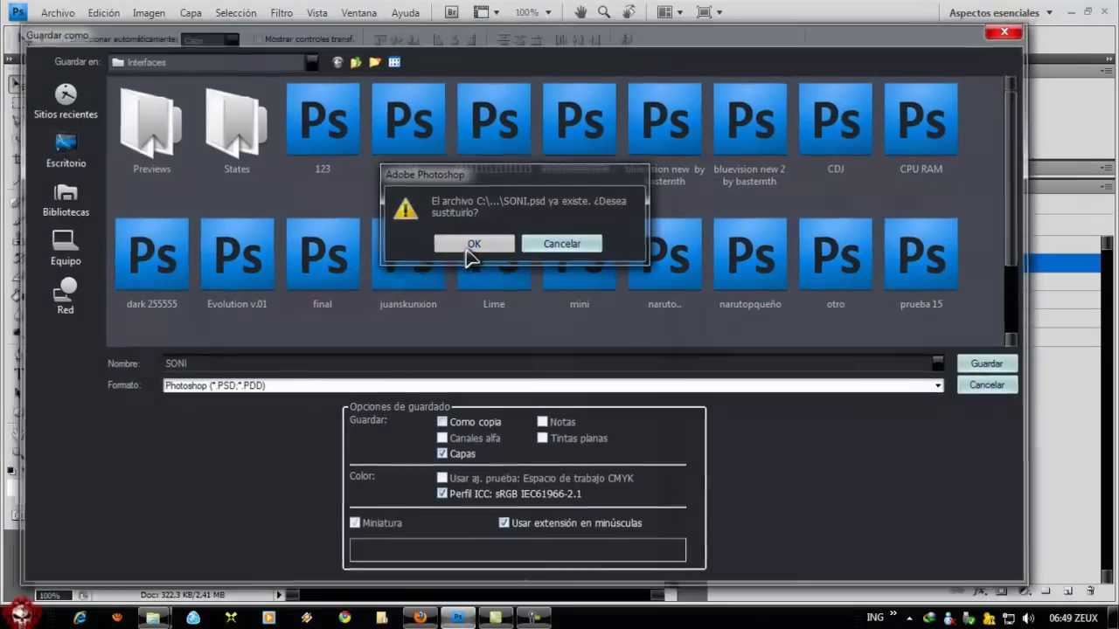
left_click(791, 197)
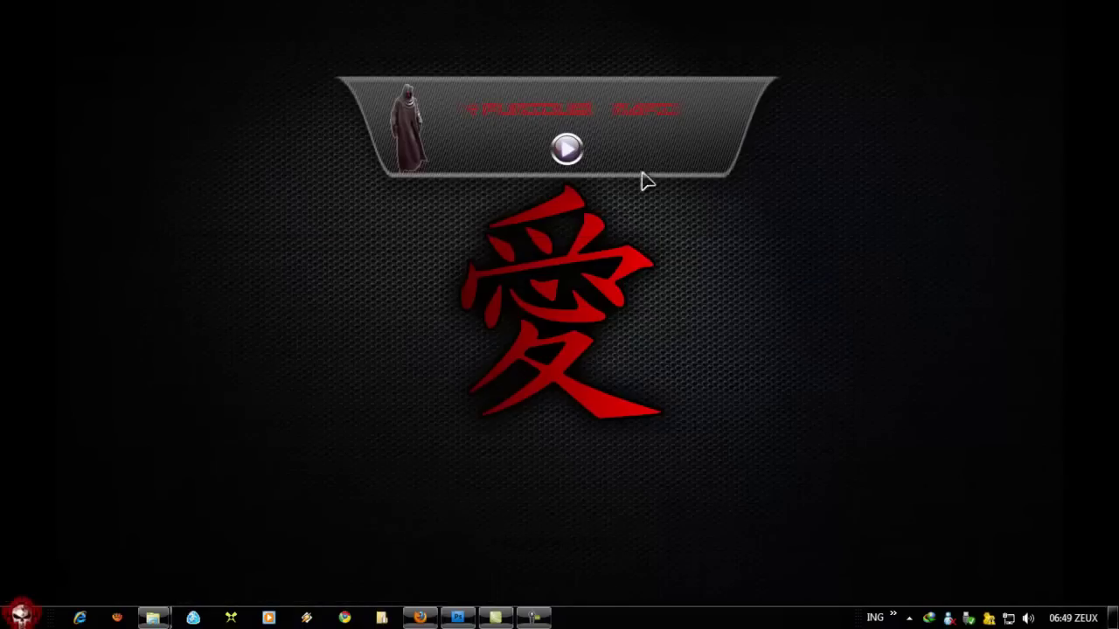
- Reload the SONI skin in the Xion player to apply the transparent play layer
right_click(621, 164)
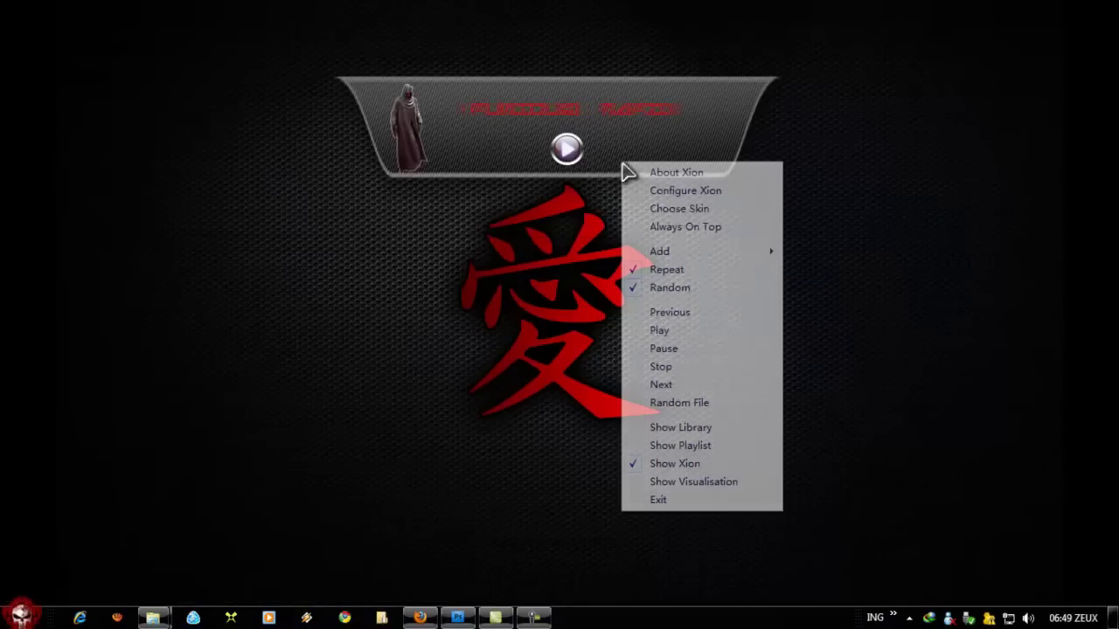
left_click(679, 213)
left_click_drag(467, 404, 631, 410)
left_click(642, 444)
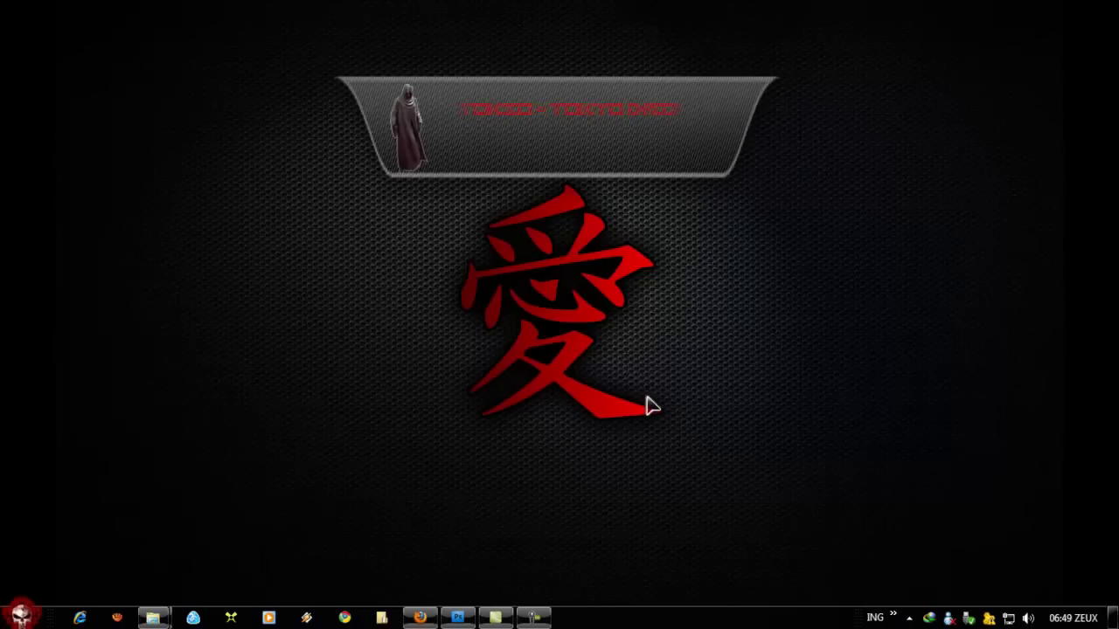
- Check the play button's over state in the Xion player and reposition the player on the desktop
left_click_drag(695, 170, 690, 247)
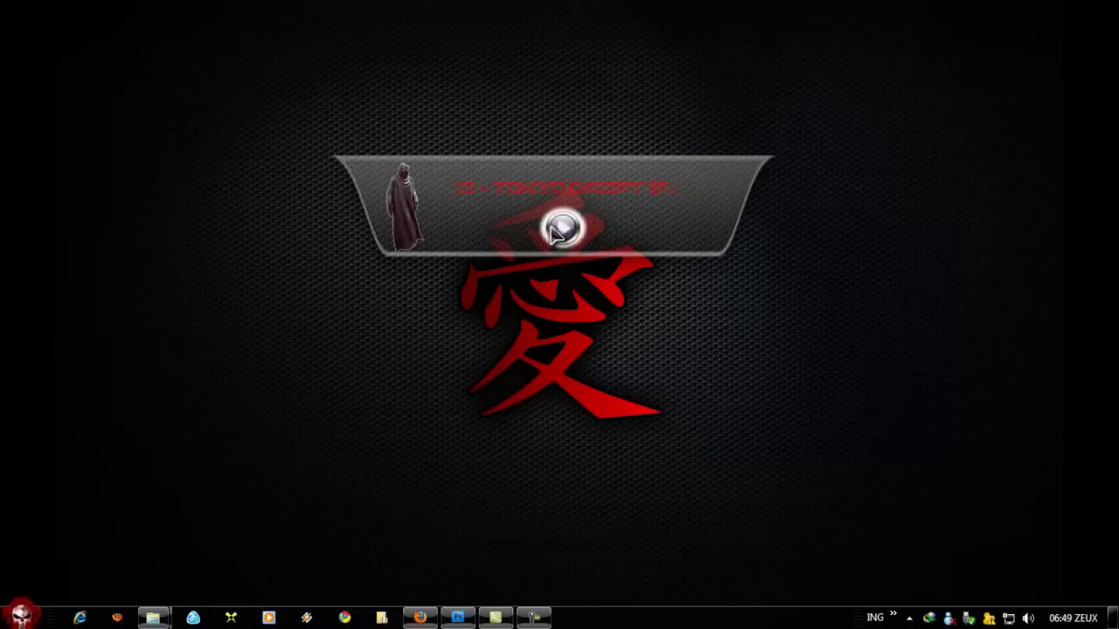
mouse_move(592, 243)
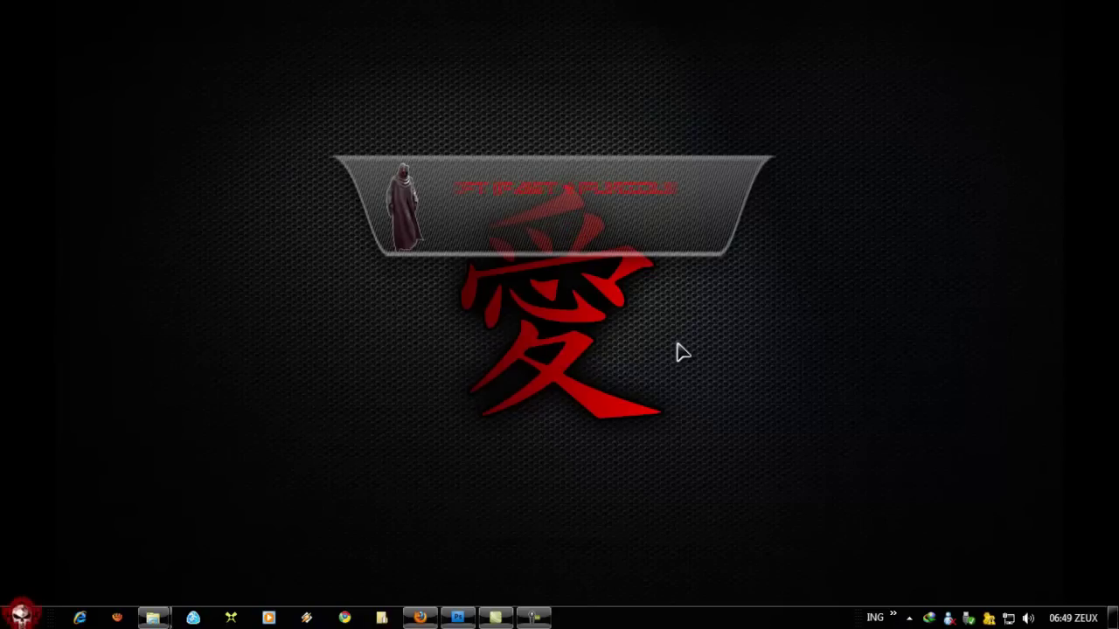
left_click_drag(691, 255, 692, 195)
mouse_move(534, 619)
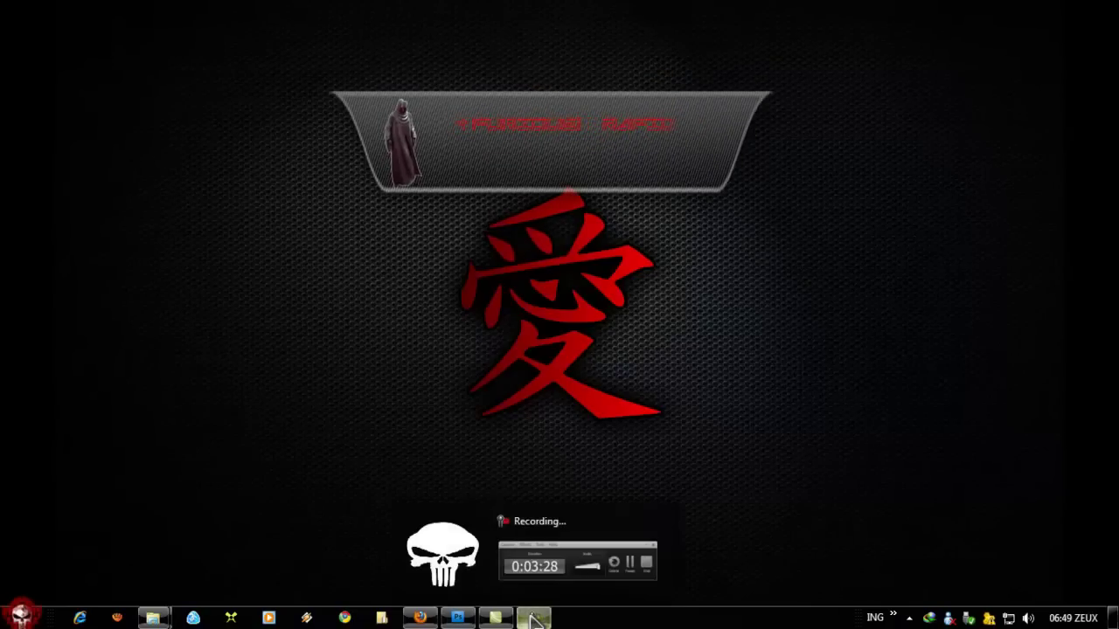
left_click(599, 535)
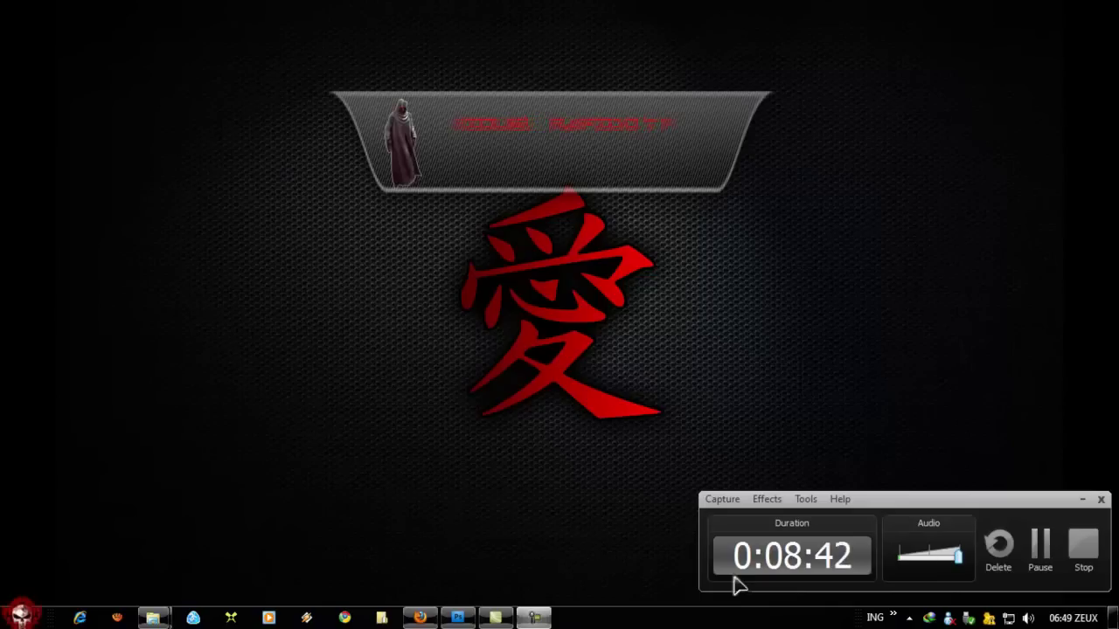
left_click(1081, 500)
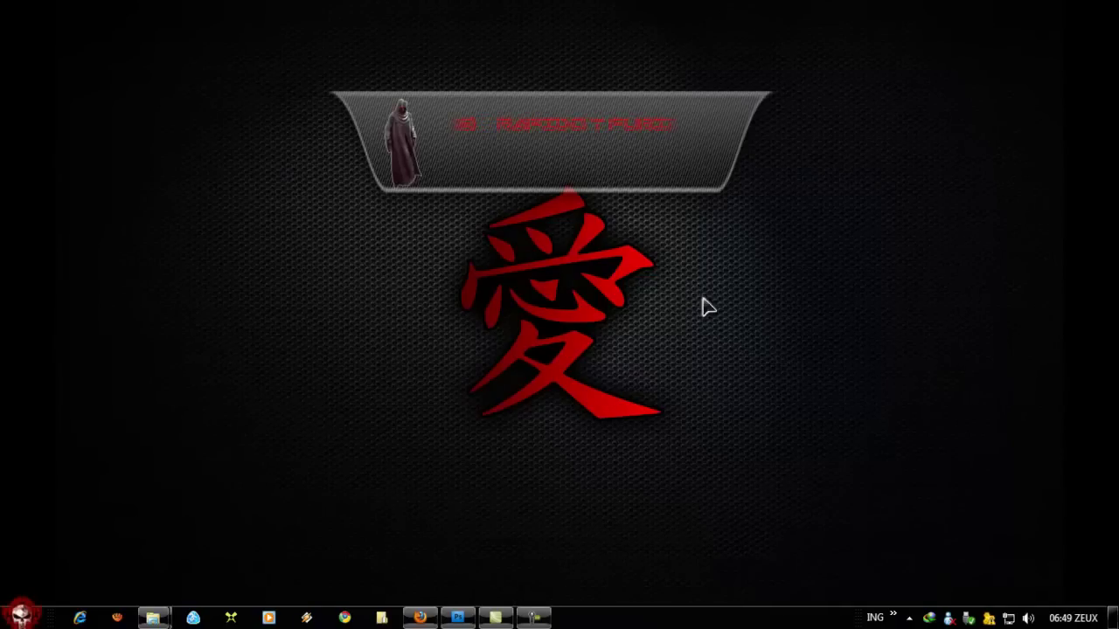
left_click_drag(667, 185, 525, 353)
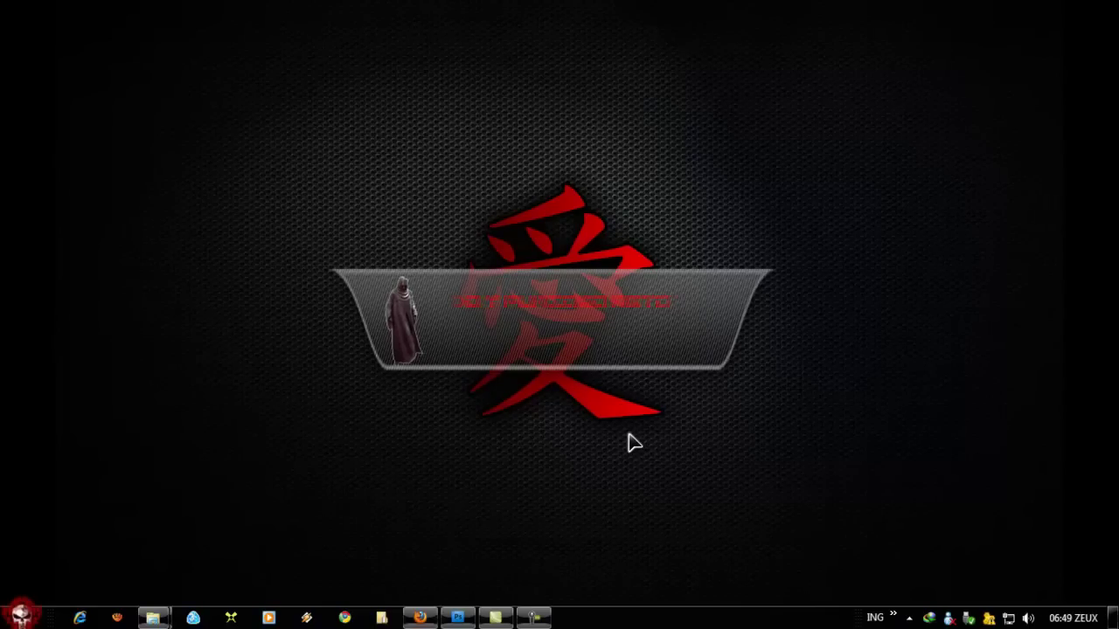
left_click(534, 618)
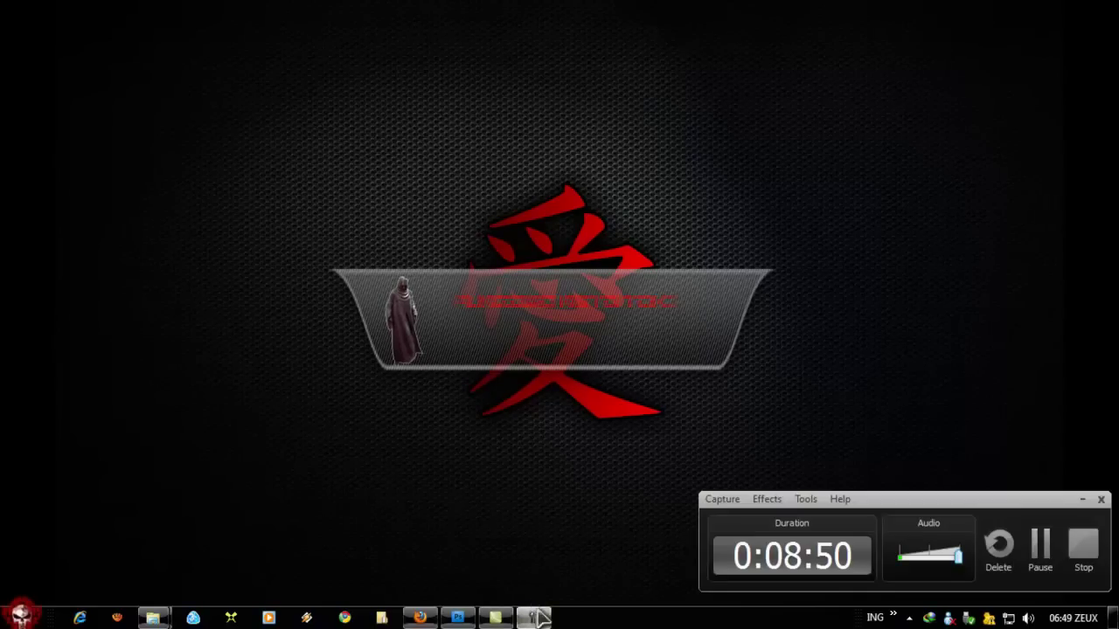
left_click(1083, 502)
- Move the Xion player to the upper edge of the desktop, and switch to Photoshop to deselect the play layer in SONI.psd
left_click_drag(666, 357, 644, 99)
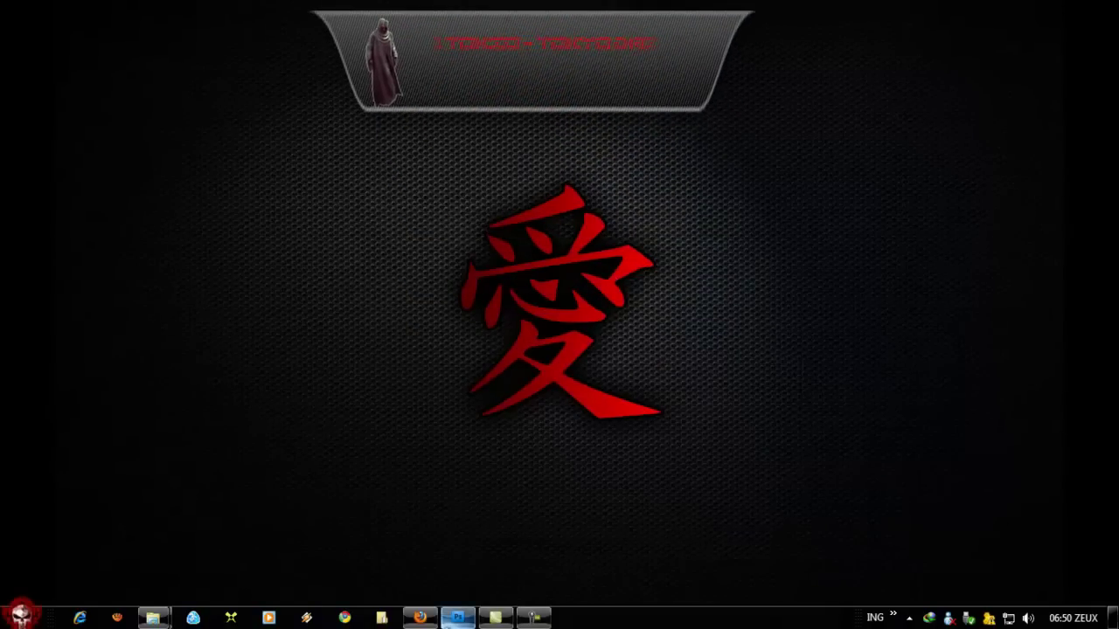
left_click(456, 618)
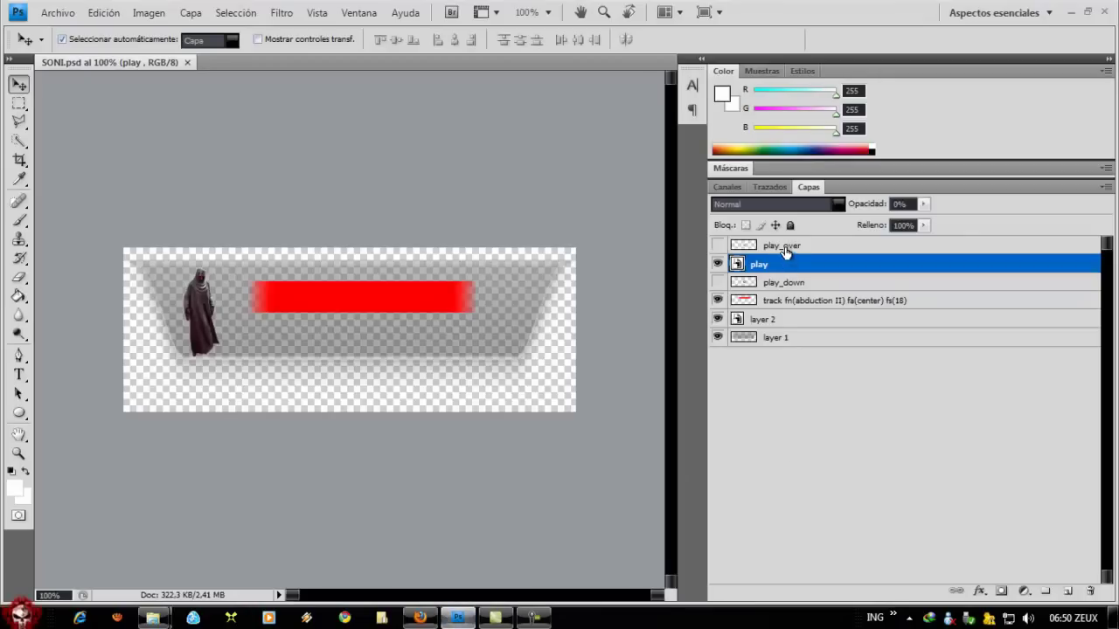
left_click(808, 460)
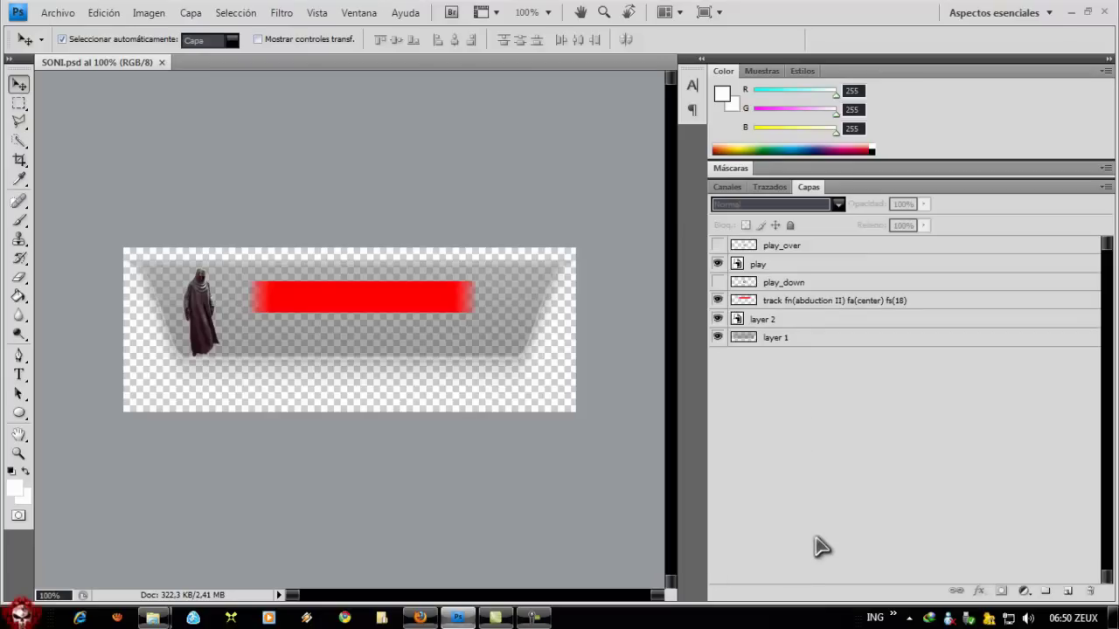
- Minimize Photoshop and open the skin file "bluevision new by basternth" from Xion's Interfaces folder
left_click(55, 12)
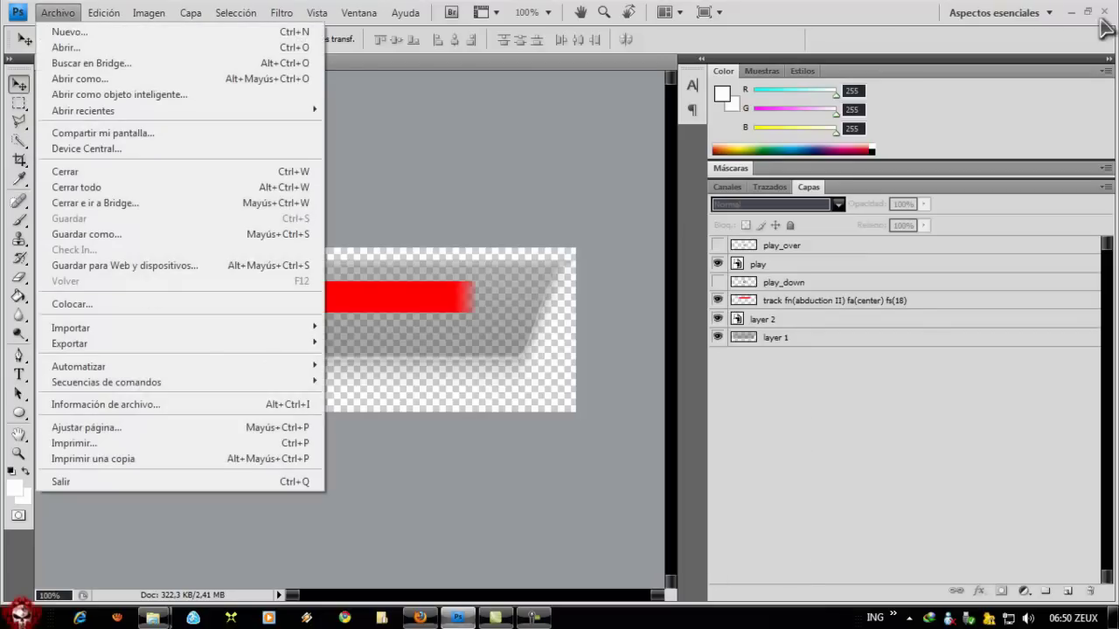
left_click(1071, 12)
left_click(20, 617)
left_click(152, 618)
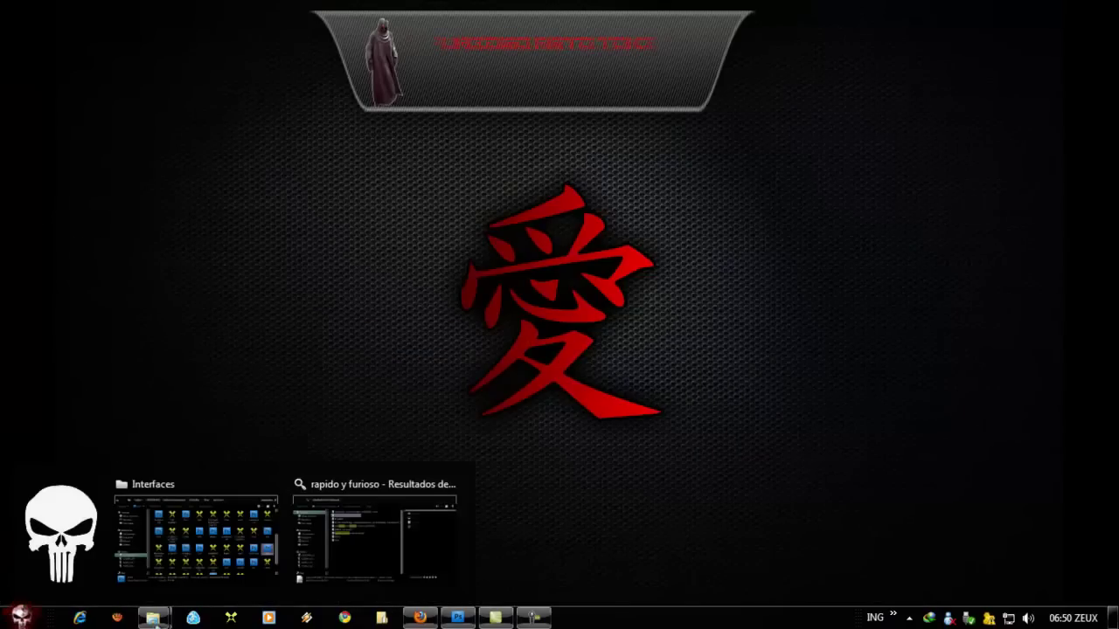
left_click(264, 551)
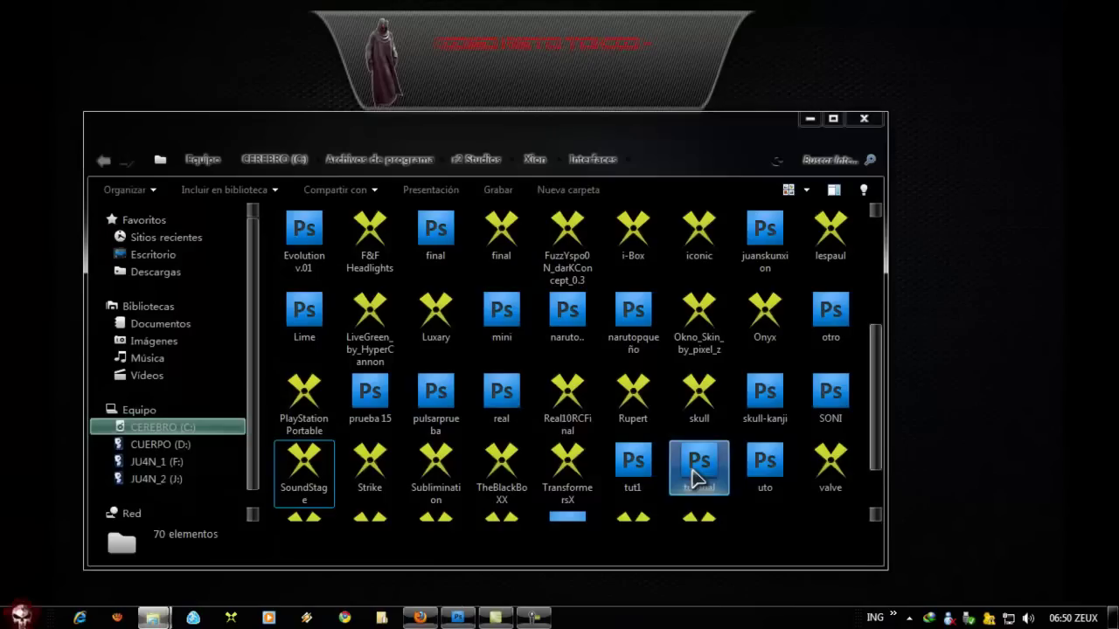
scroll(881, 415, "down", 1)
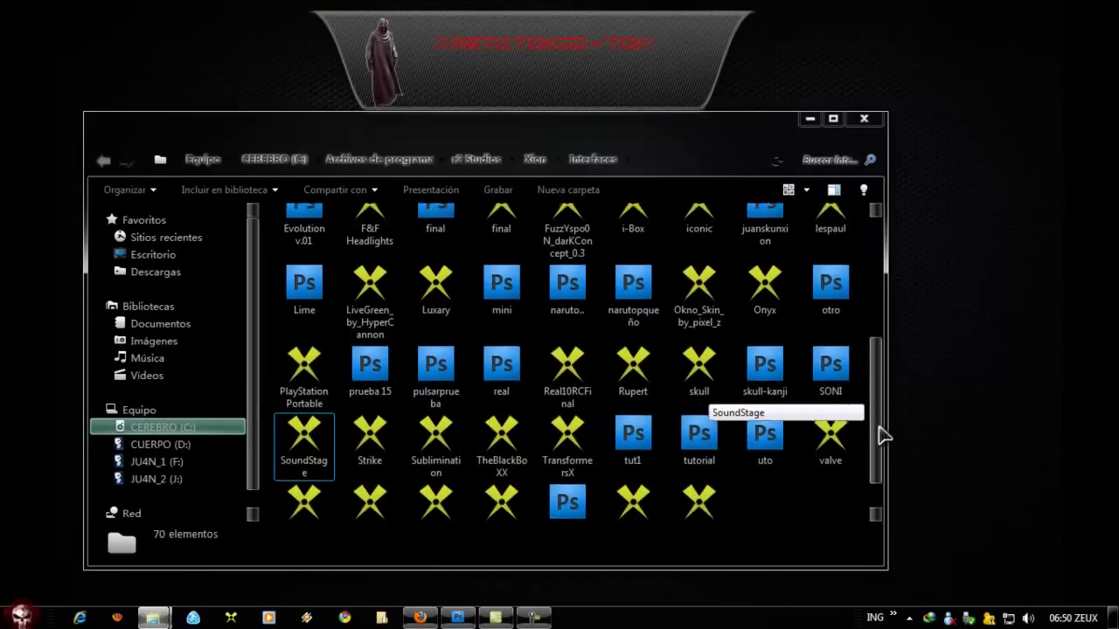
scroll(881, 441, "down", 3)
scroll(881, 418, "up", 4)
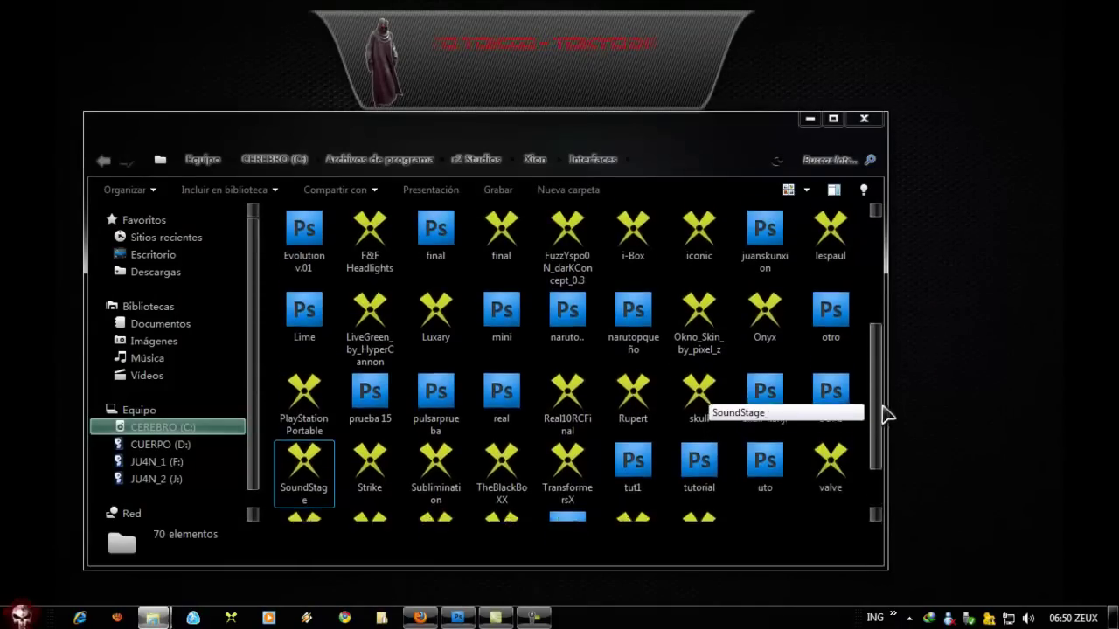
scroll(882, 415, "up", 5)
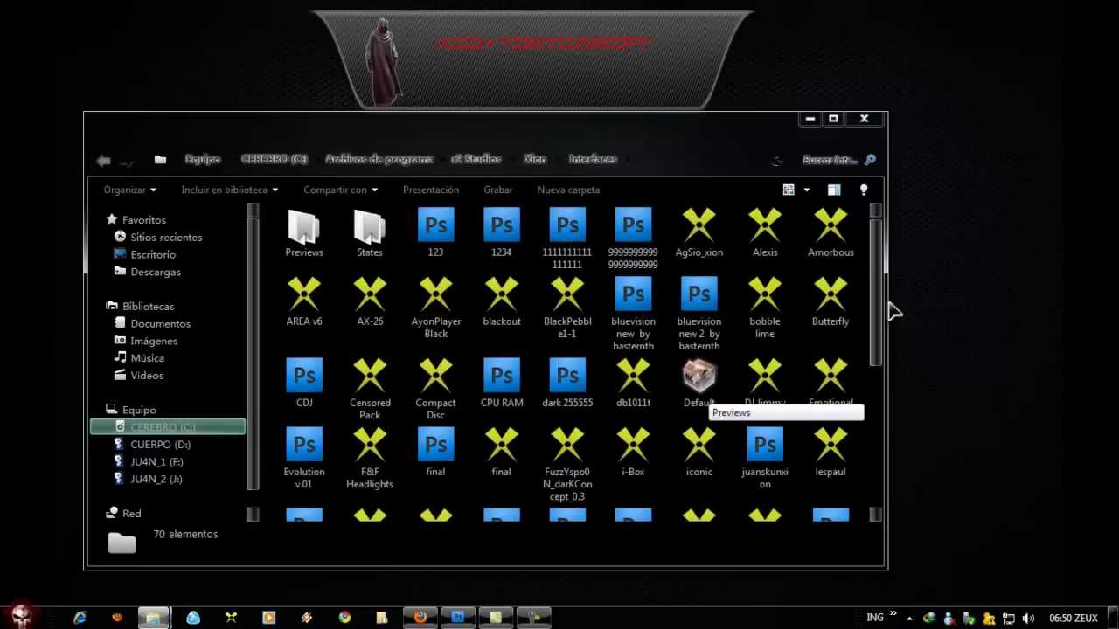
left_click(636, 306)
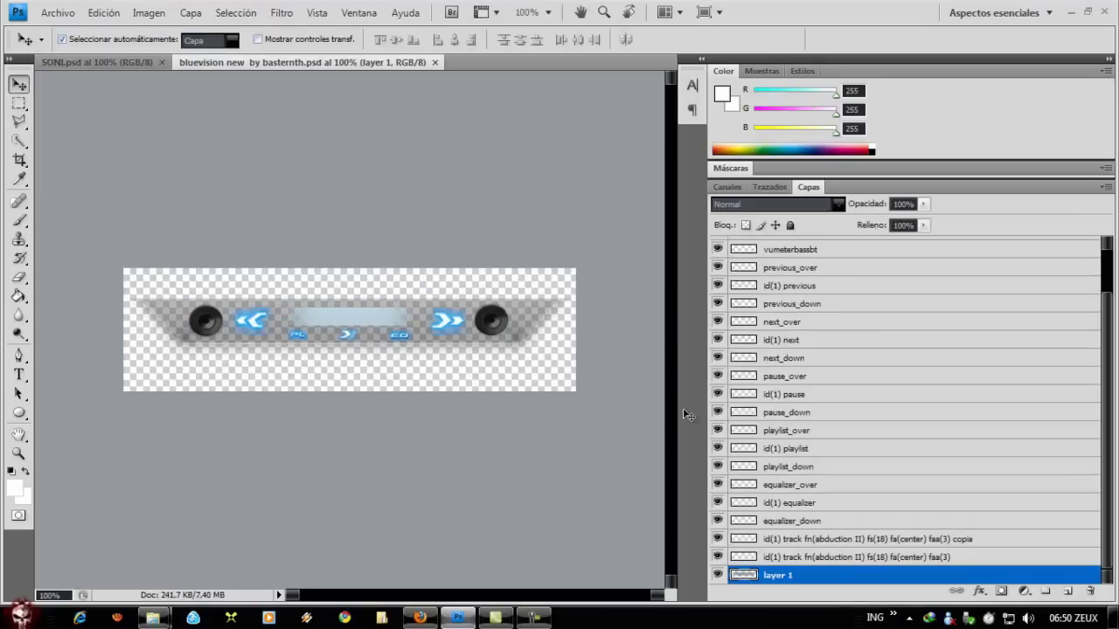
- Examine how the over, normal and down layers of the previous and next buttons are named and ordered in the bluevision skin
scroll(1113, 385, "up", 1)
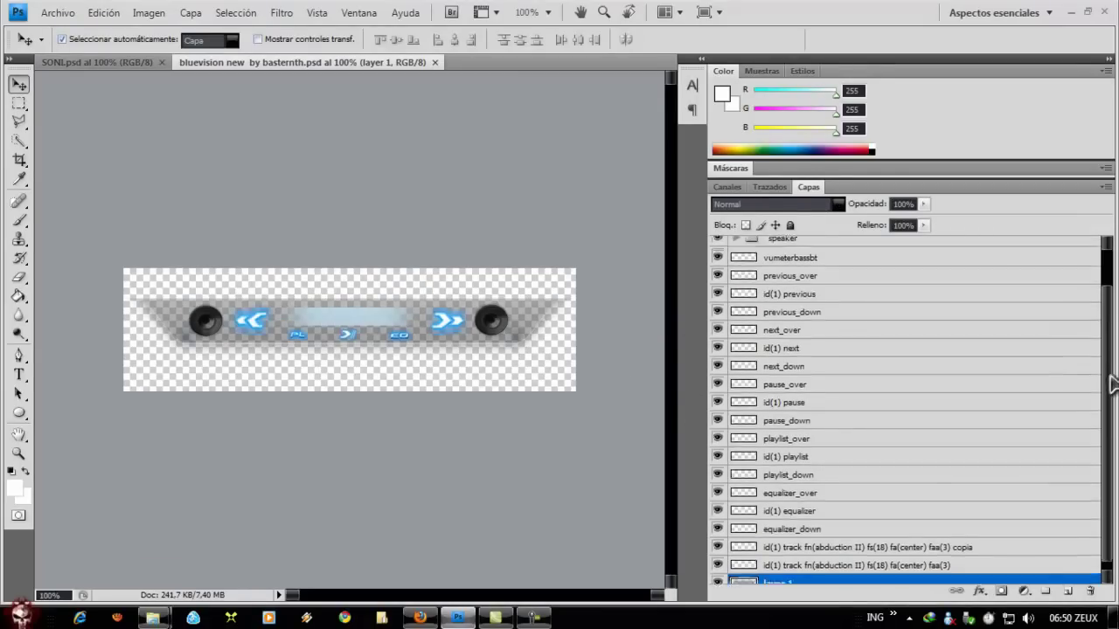
left_click_drag(1113, 384, 1111, 313)
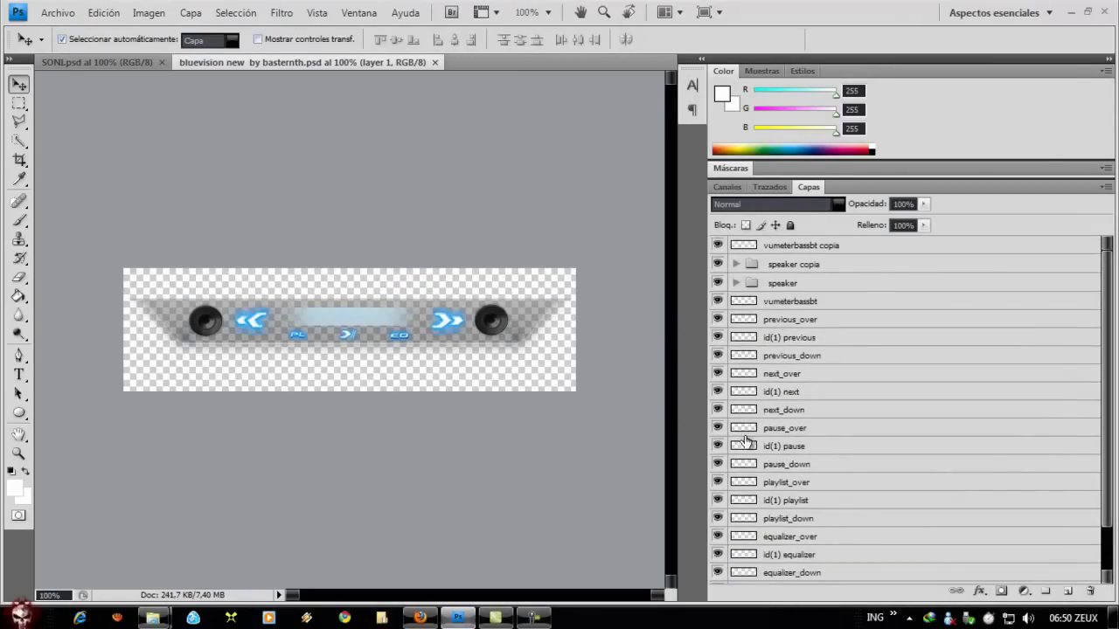
left_click(717, 319)
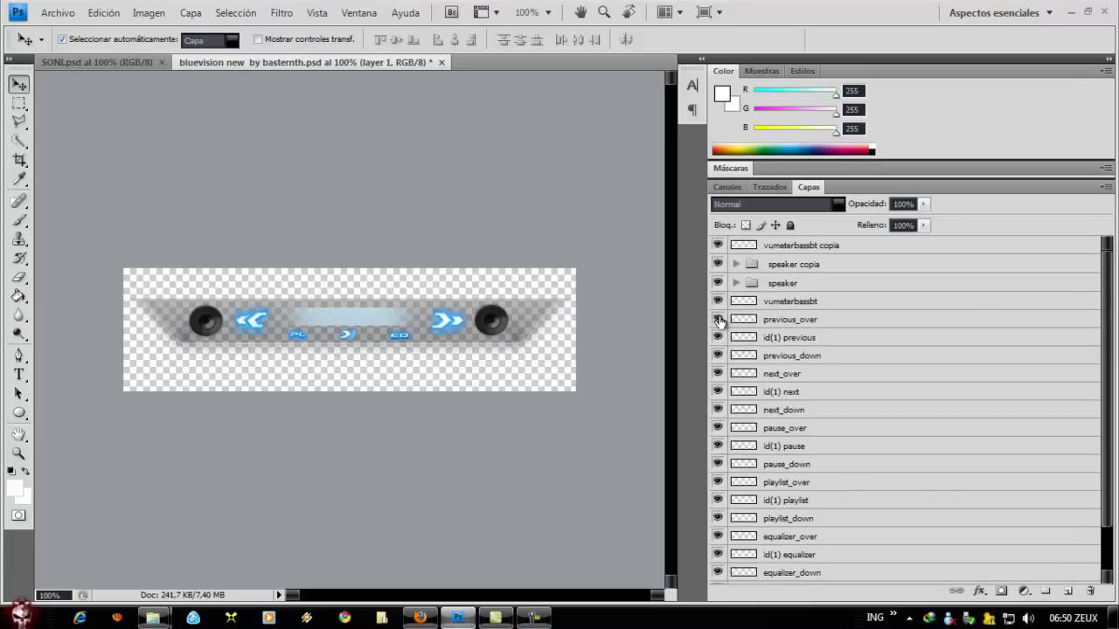
left_click(787, 326)
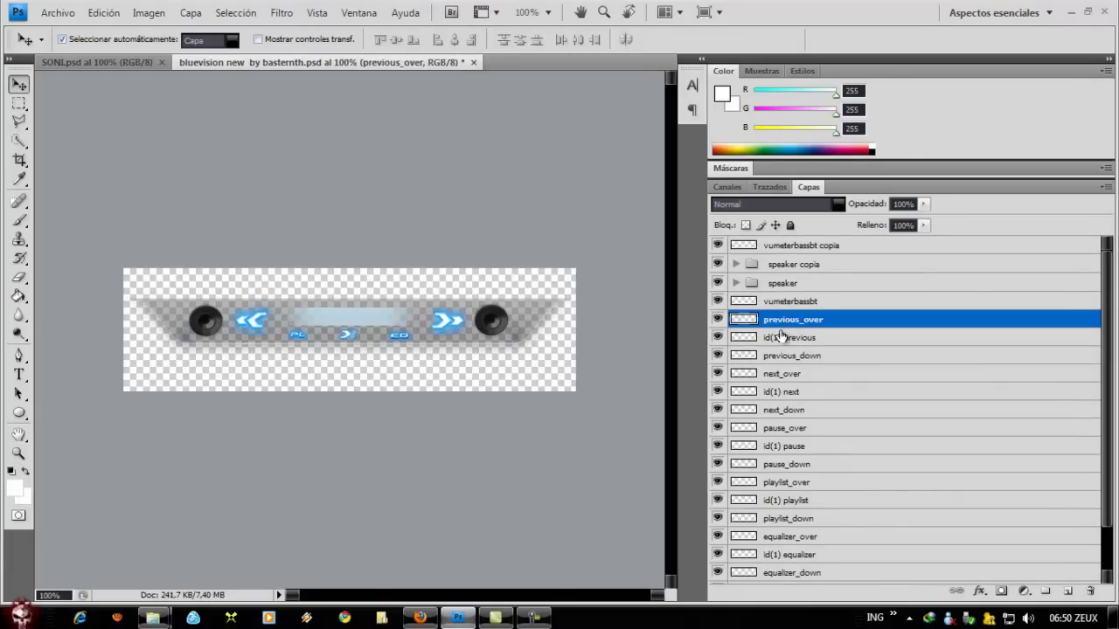
left_click(779, 341)
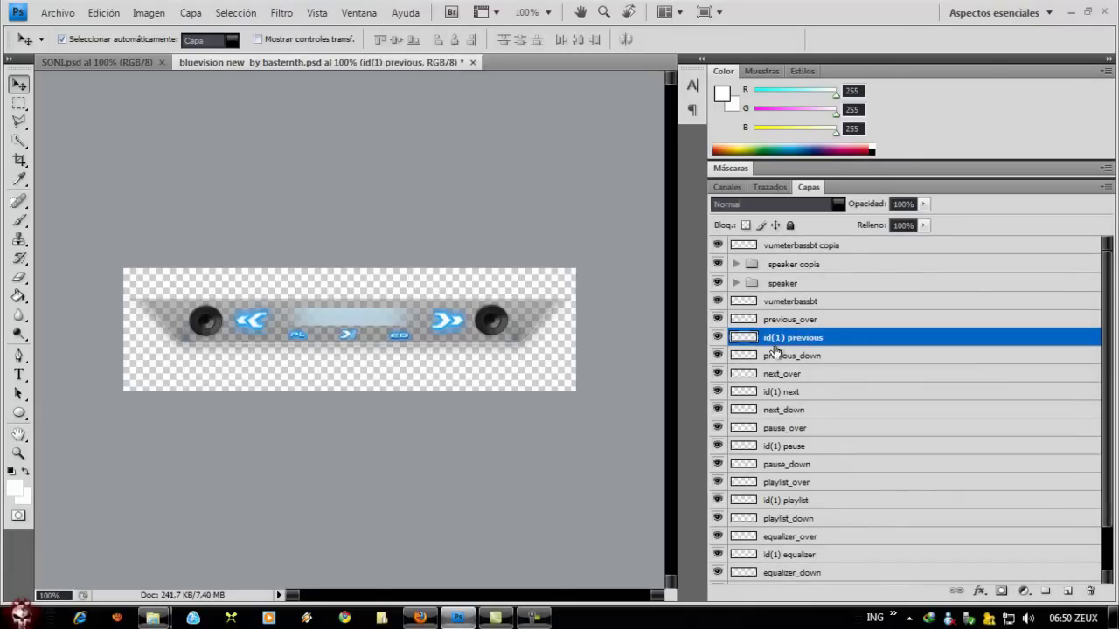
left_click(778, 361)
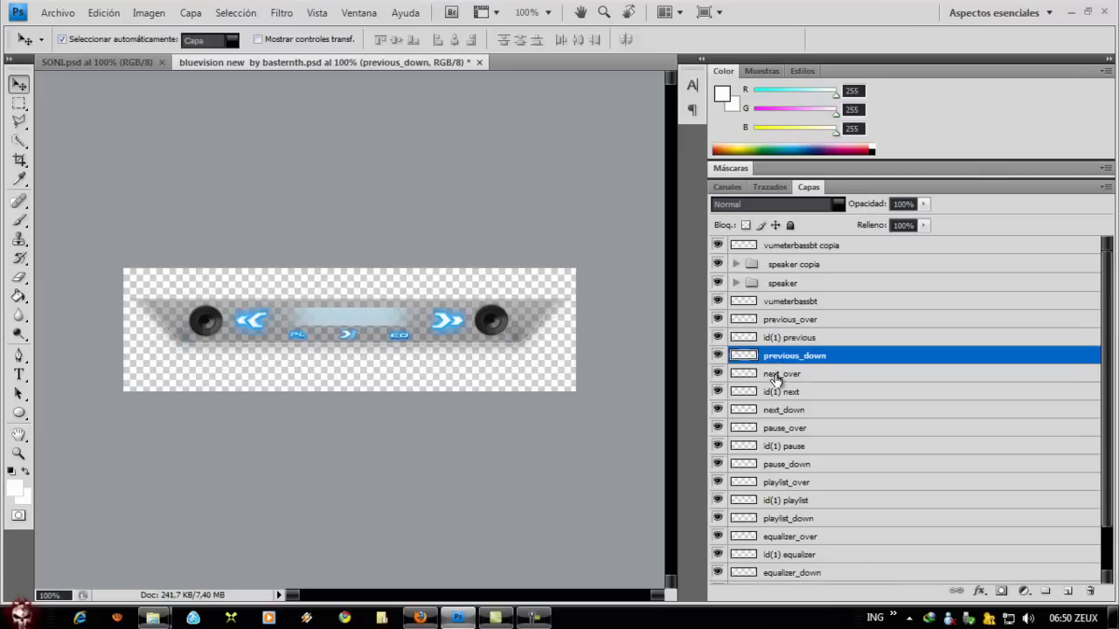
left_click(775, 377)
left_click(717, 375)
left_click(716, 375)
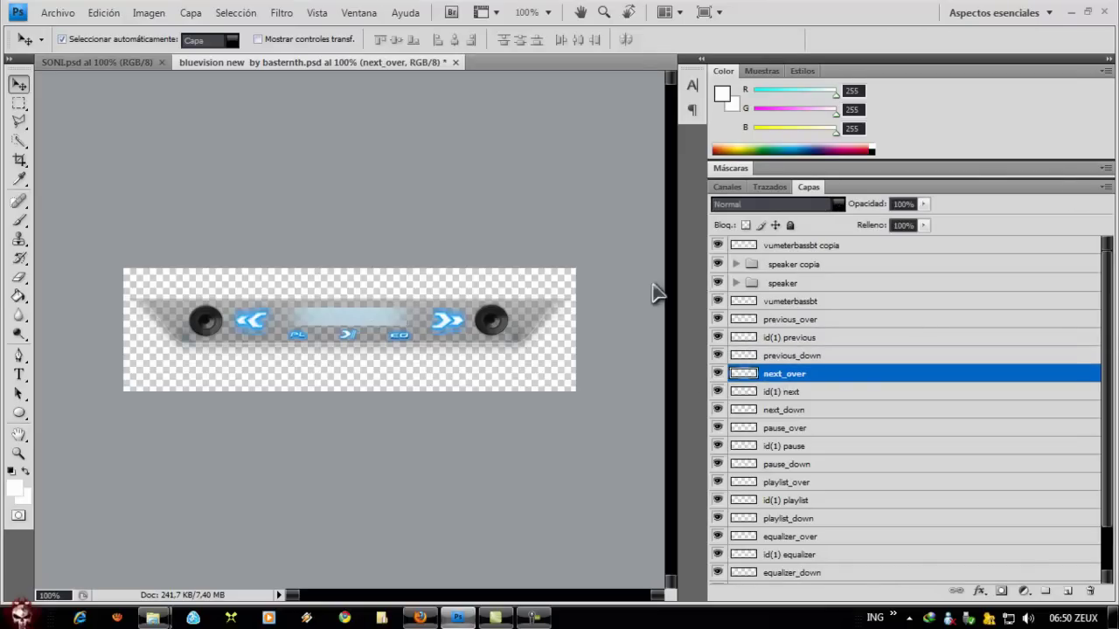
- Minimize Photoshop and the Interfaces folder, and load the "bluevision new by basternth" skin in the Xion player
left_click(1073, 12)
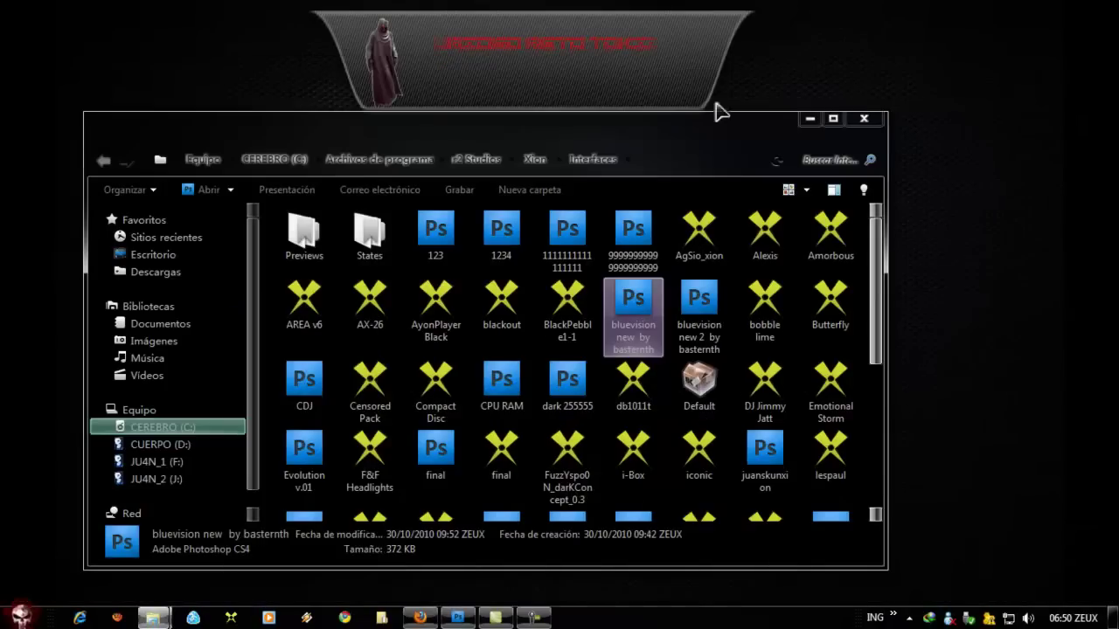
left_click(809, 118)
right_click(647, 88)
left_click(696, 140)
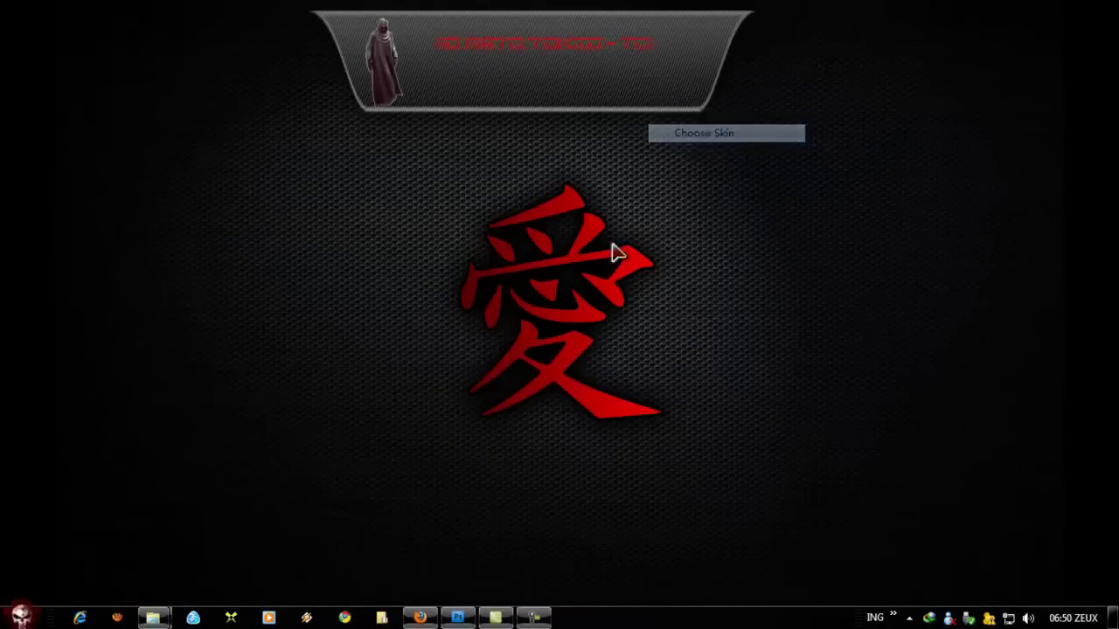
left_click_drag(457, 349, 402, 347)
left_click(657, 132)
left_click(603, 376)
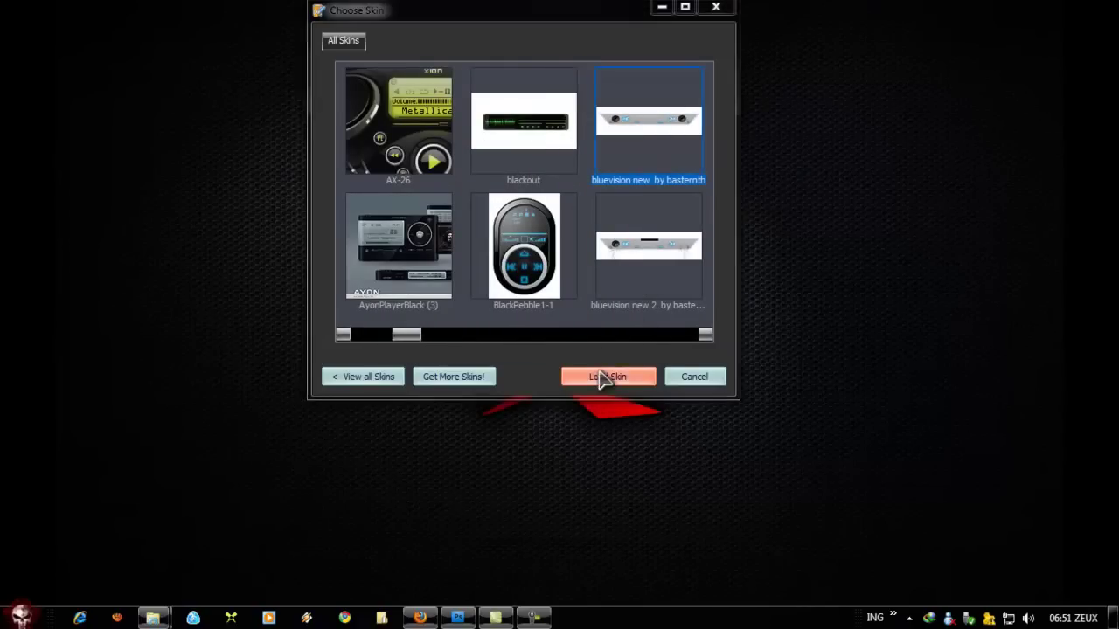
- Show the bluevision skin at different positions over the wallpaper and park the player against the desktop's upper edge
left_click_drag(650, 129, 669, 310)
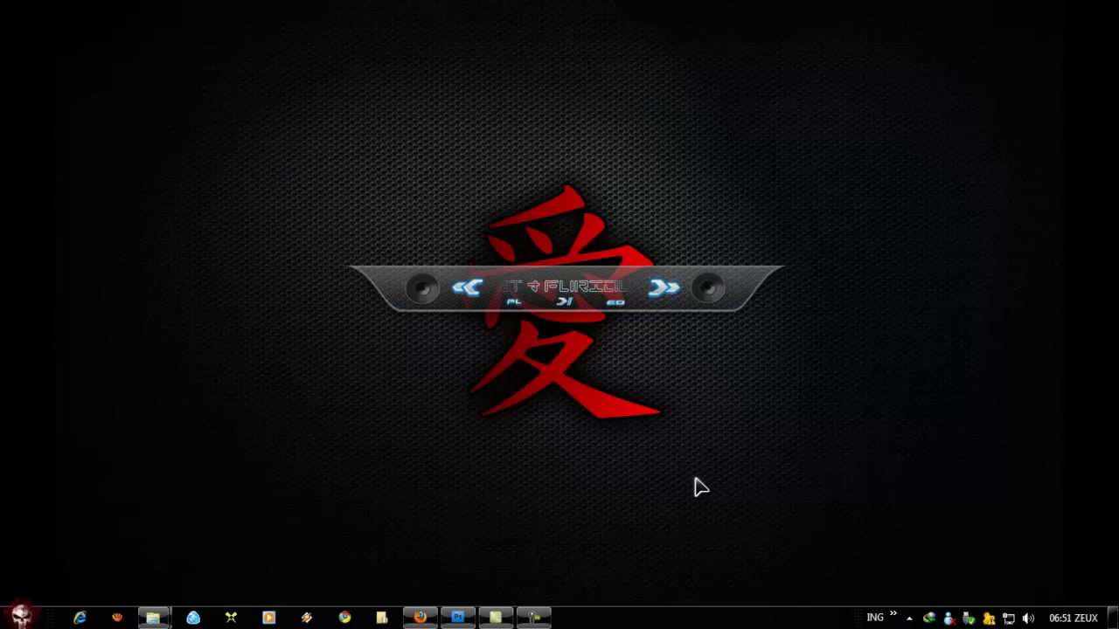
left_click_drag(671, 274, 666, 182)
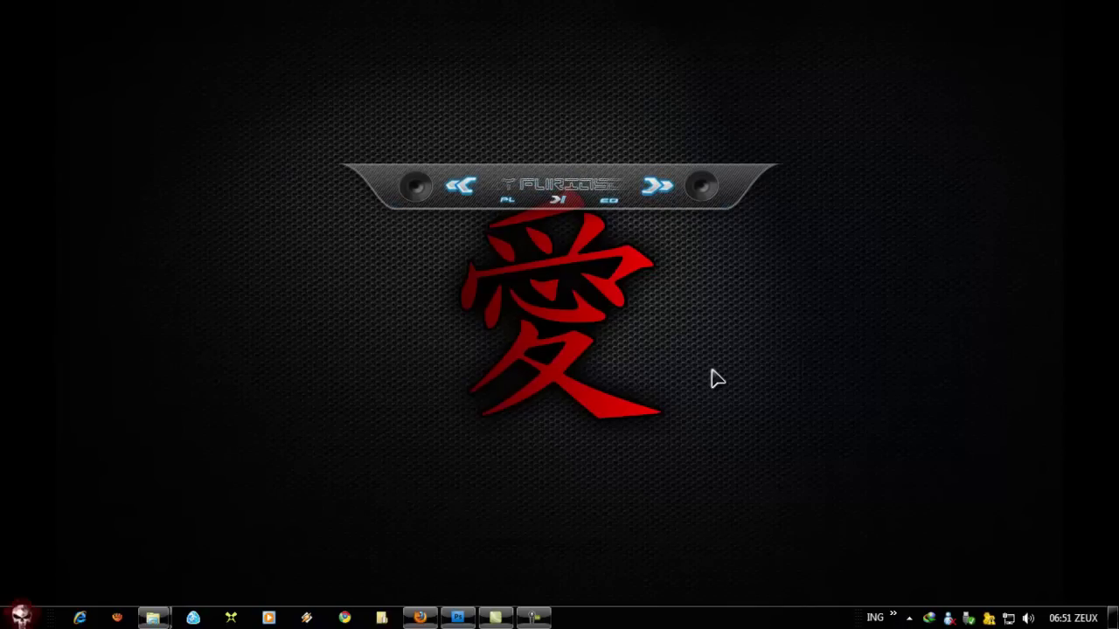
left_click_drag(676, 209, 673, 44)
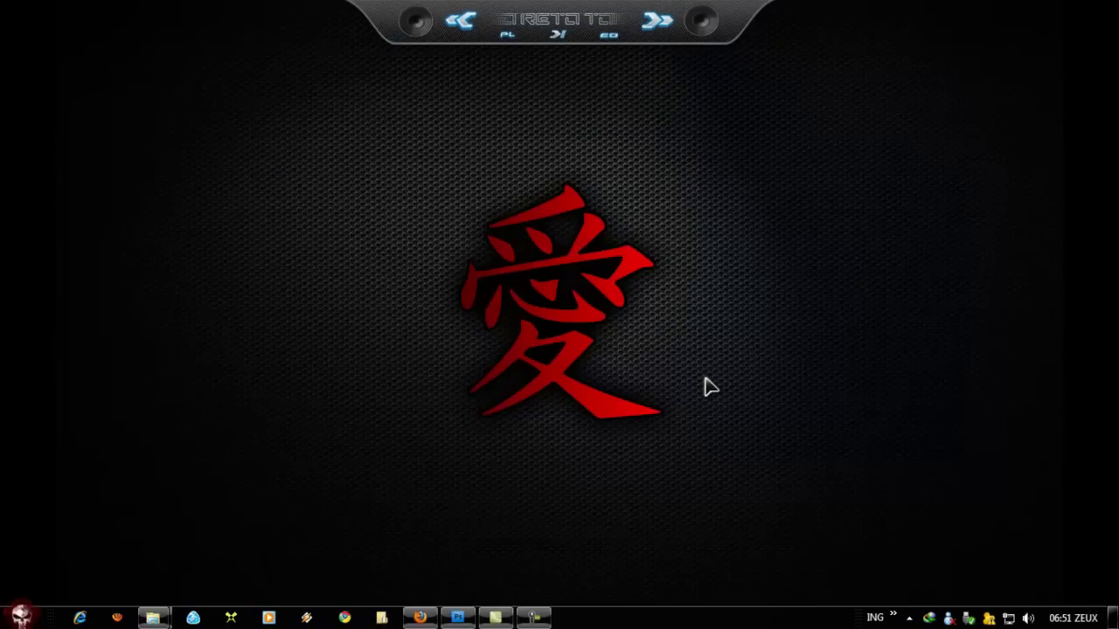